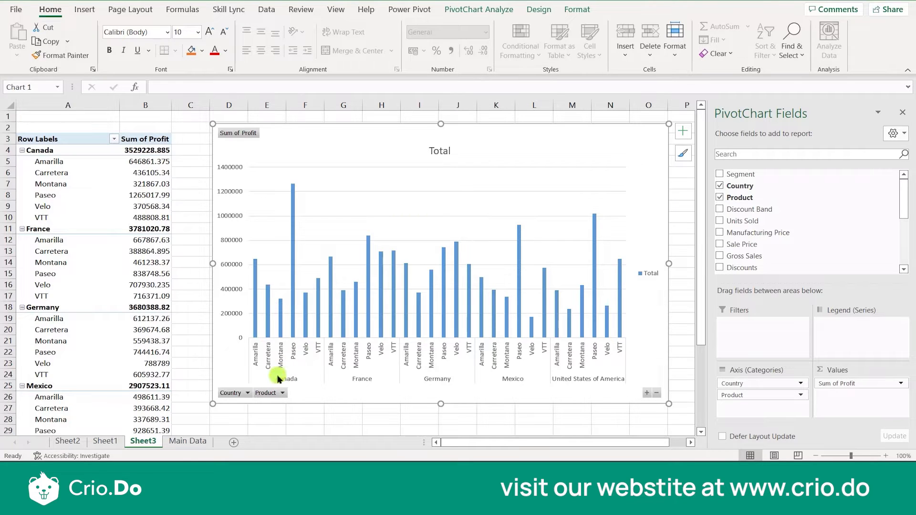
Filter the pivot chart's Country field to show only Canada
click(247, 393)
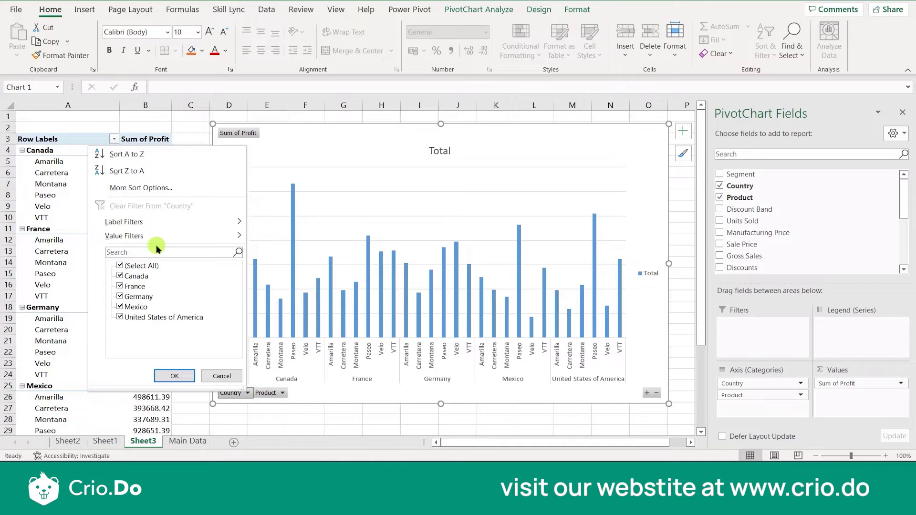
click(142, 266)
click(120, 265)
click(129, 277)
click(120, 276)
click(175, 376)
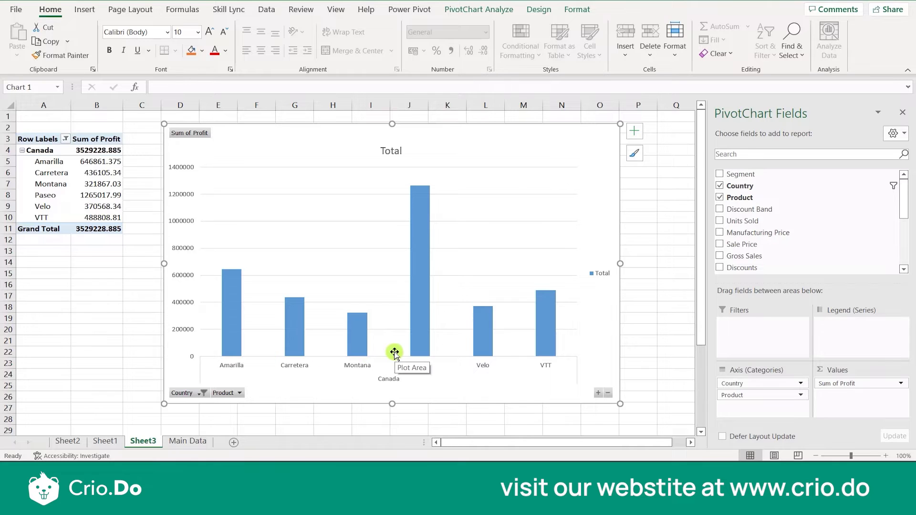
Add France and Germany to the countries shown by the pivot chart's Country filter
click(197, 393)
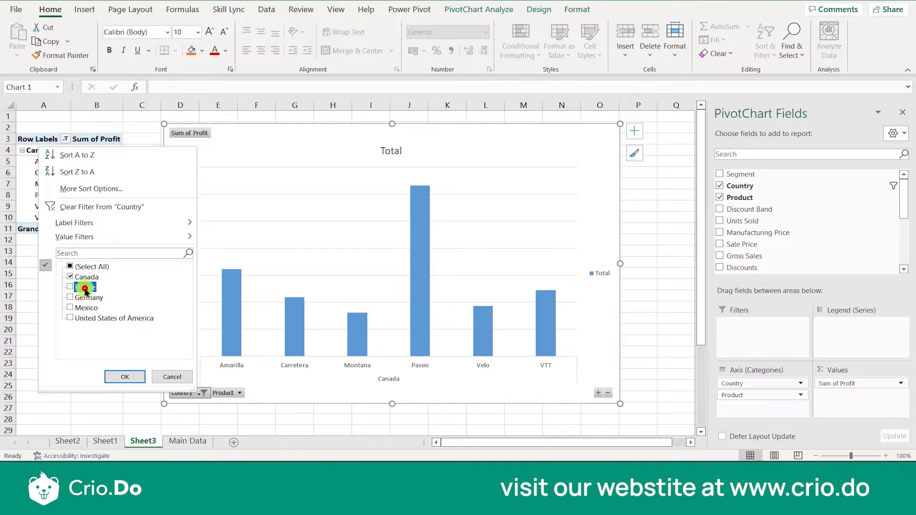
click(70, 297)
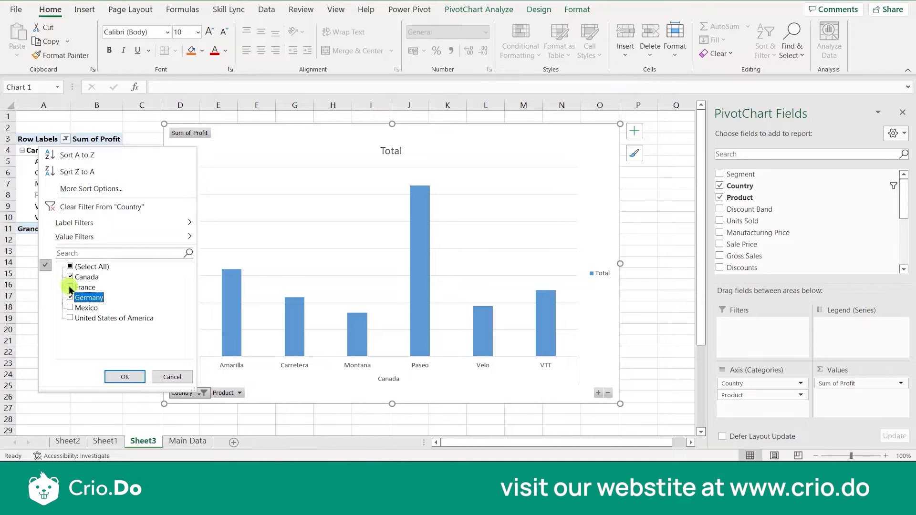
click(71, 287)
click(126, 377)
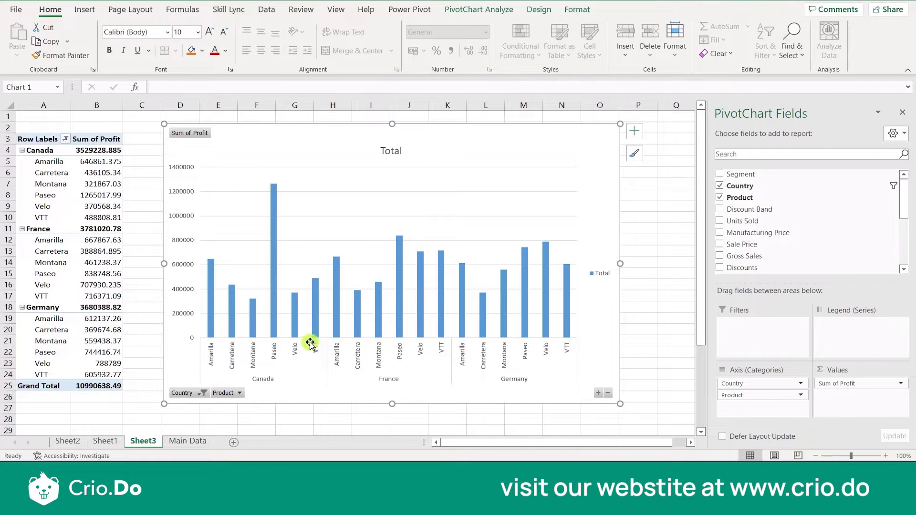
Delete the profit pivot chart from Sheet3
mouse_move(273, 289)
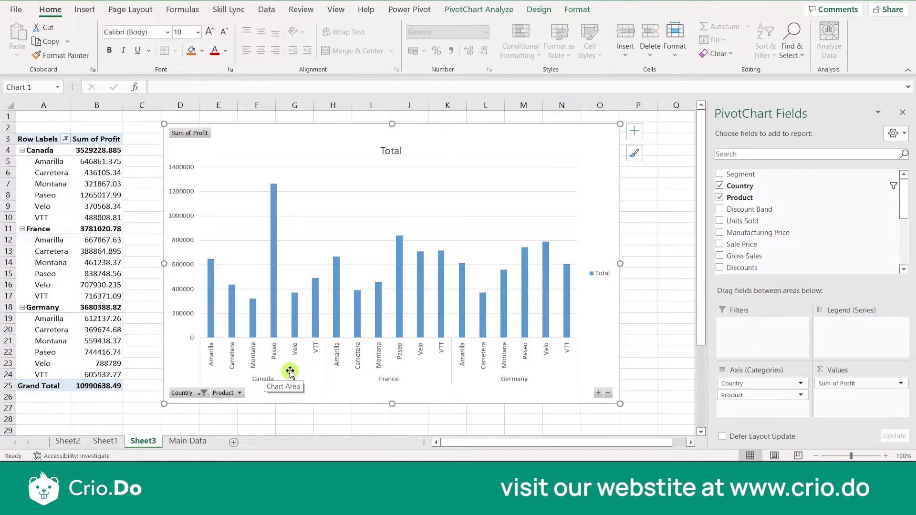
mouse_move(399, 316)
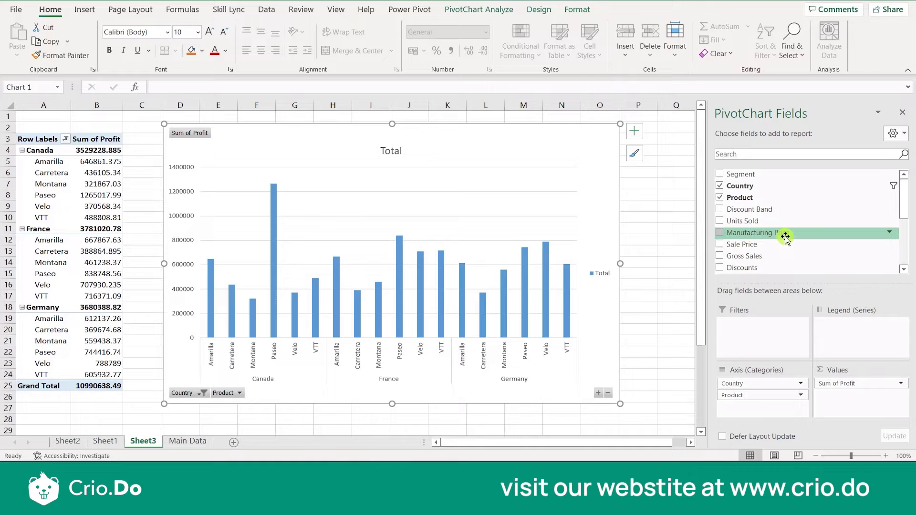
mouse_move(544, 245)
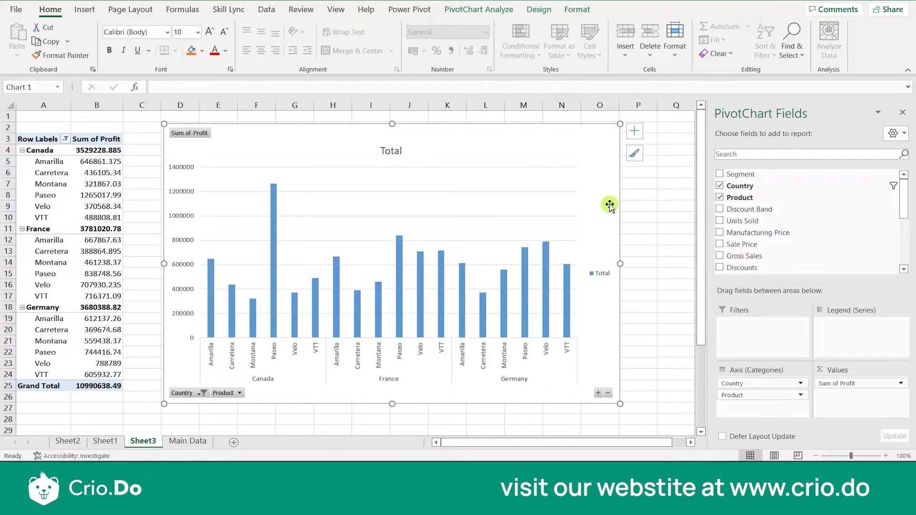
key(Delete)
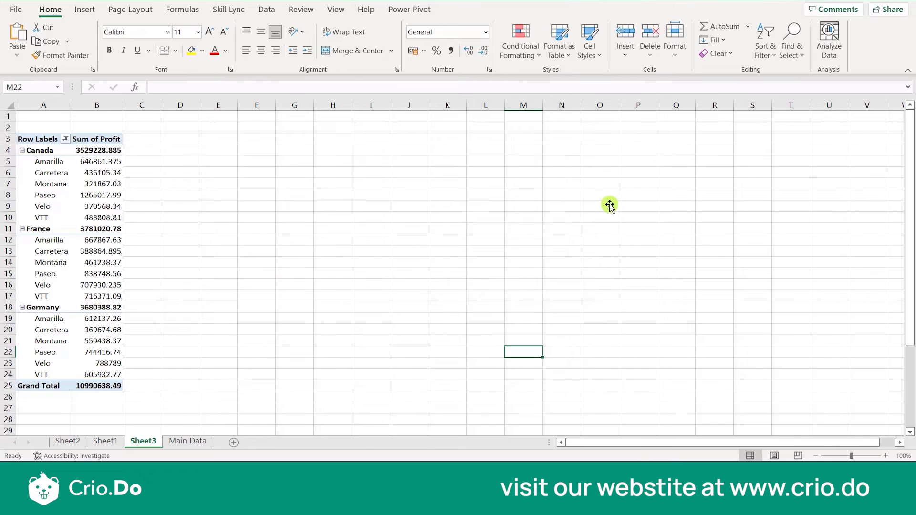
Reset the pivot table's Country filter so that all countries are selected
click(79, 213)
click(65, 139)
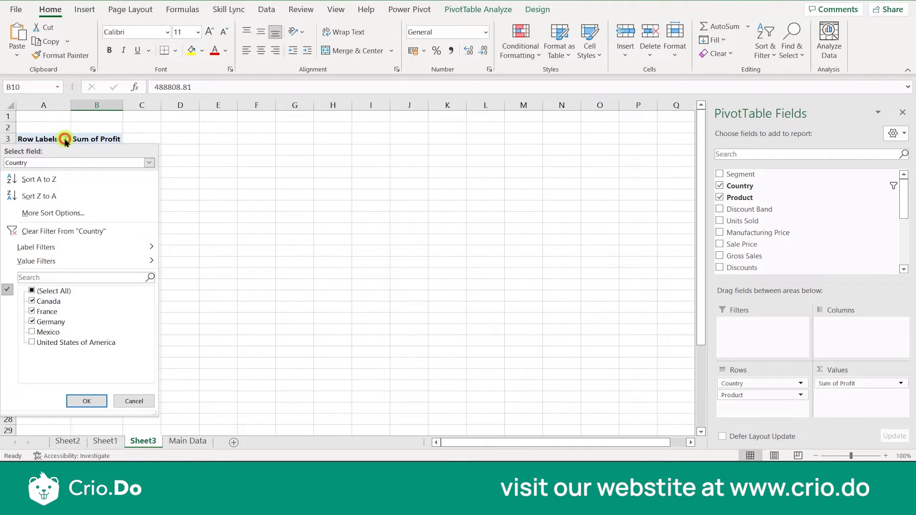
click(31, 291)
click(82, 396)
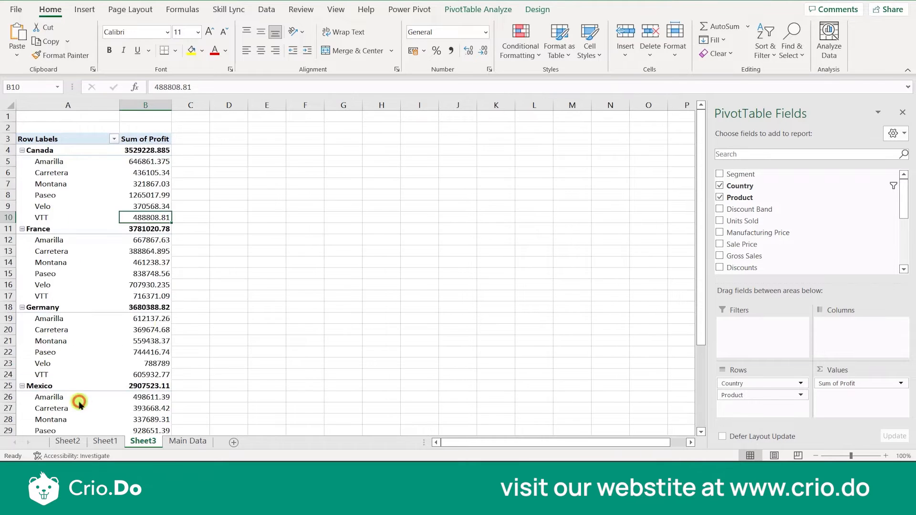
Add the Year field to the pivot table's rows, below Country and Product
scroll(142, 371, down, 4)
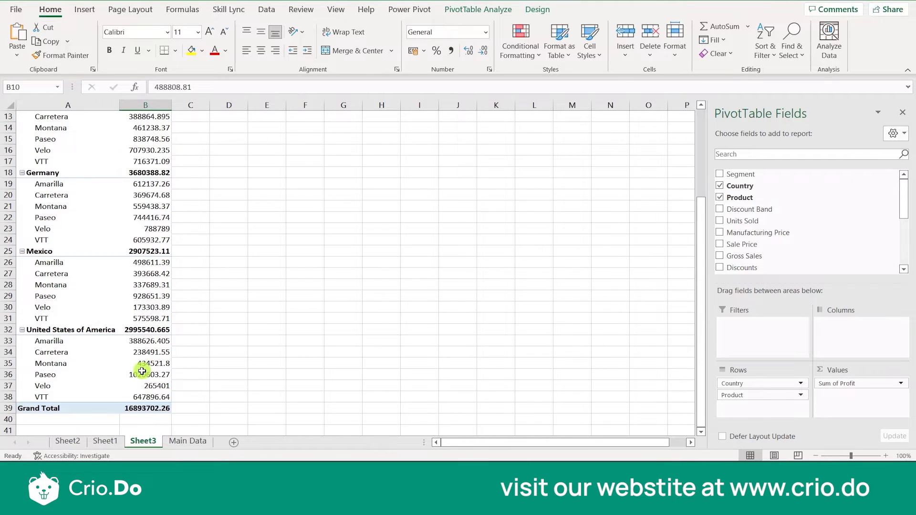
scroll(143, 371, up, 3)
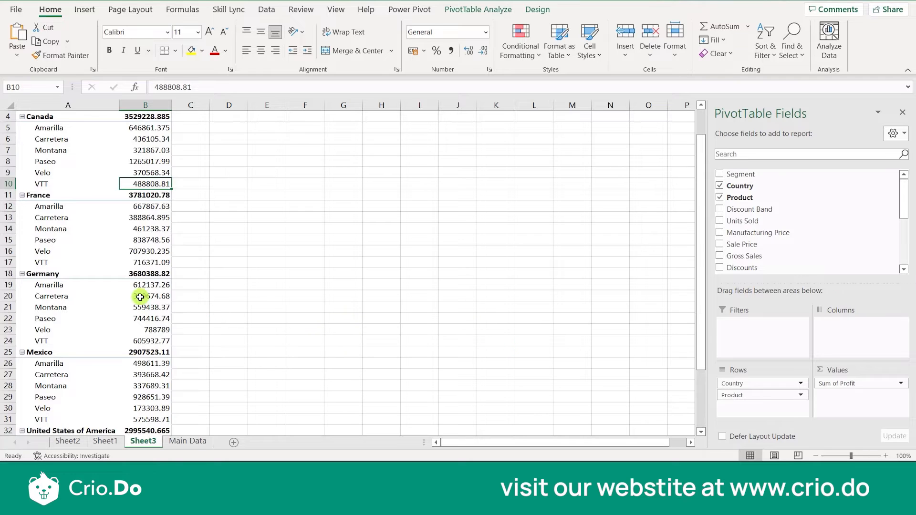
scroll(140, 297, up, 1)
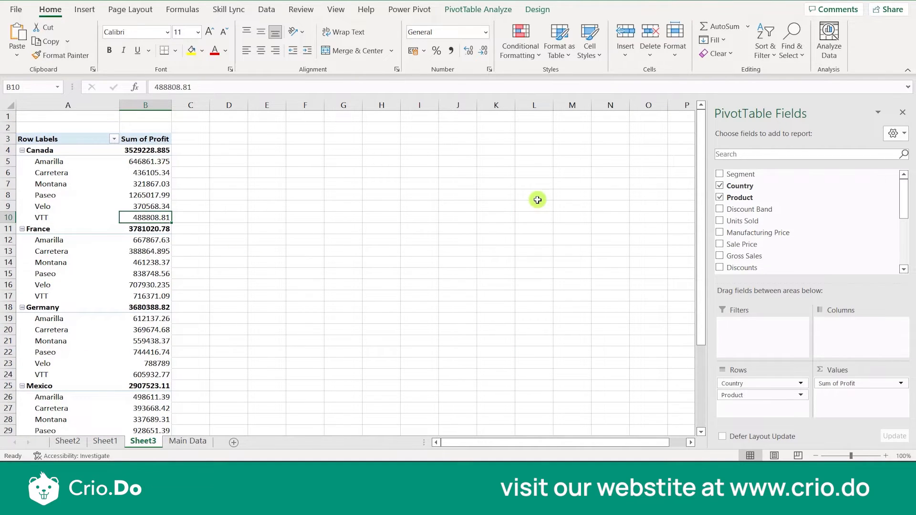
drag(905, 208, 904, 262)
click(720, 228)
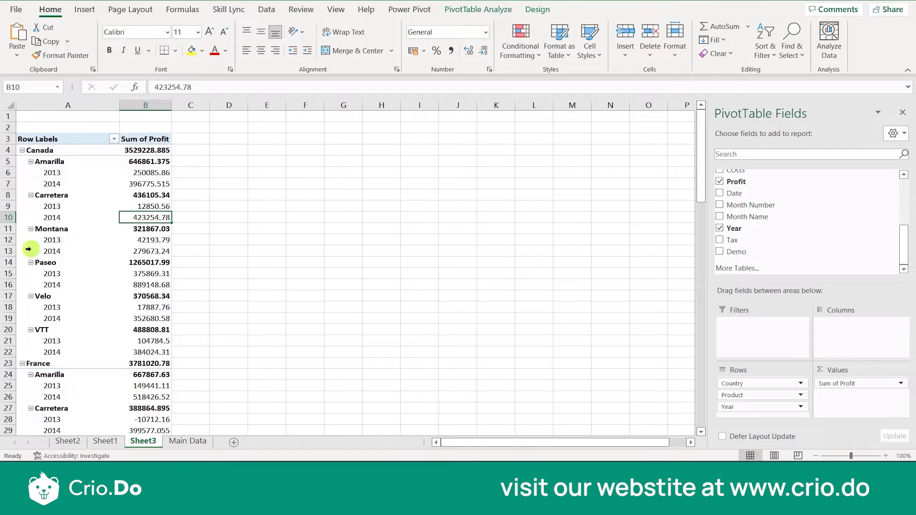
Insert a Clustered Column pivot chart based on the Country, Product and Year pivot table
click(79, 238)
click(137, 198)
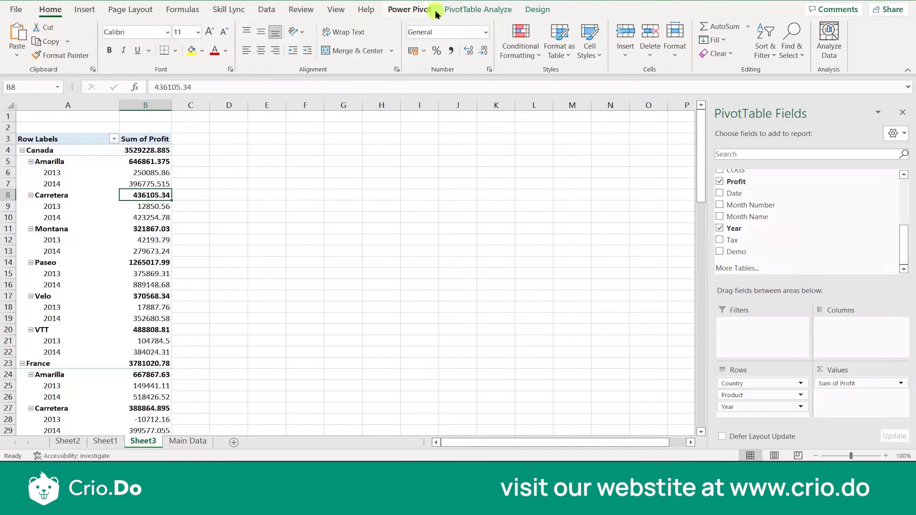
click(474, 9)
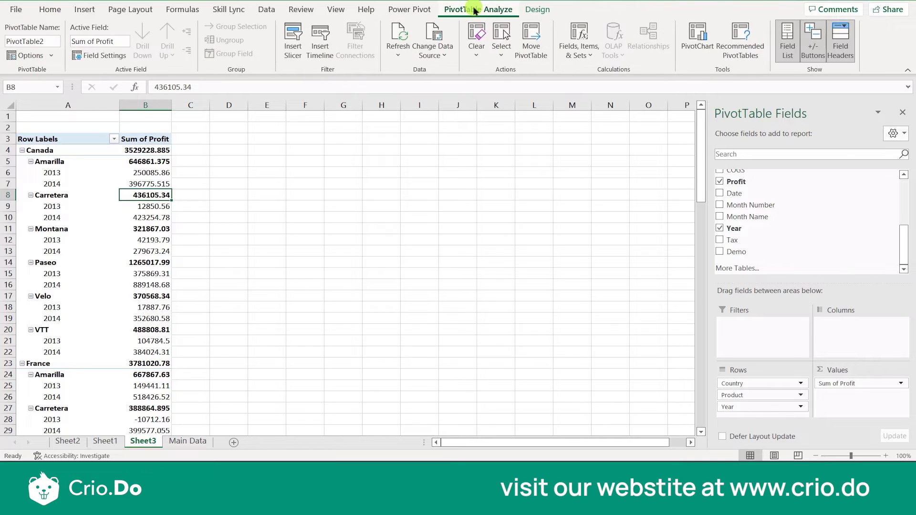
click(698, 42)
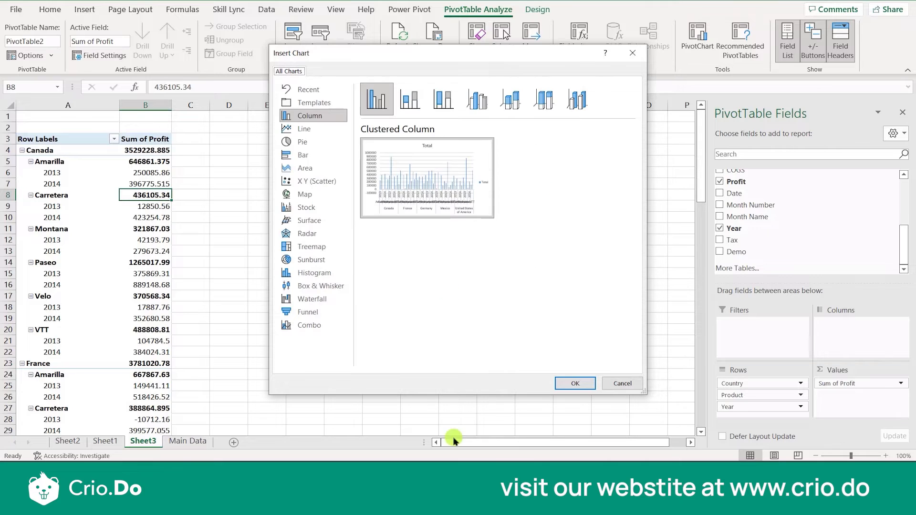
double_click(435, 192)
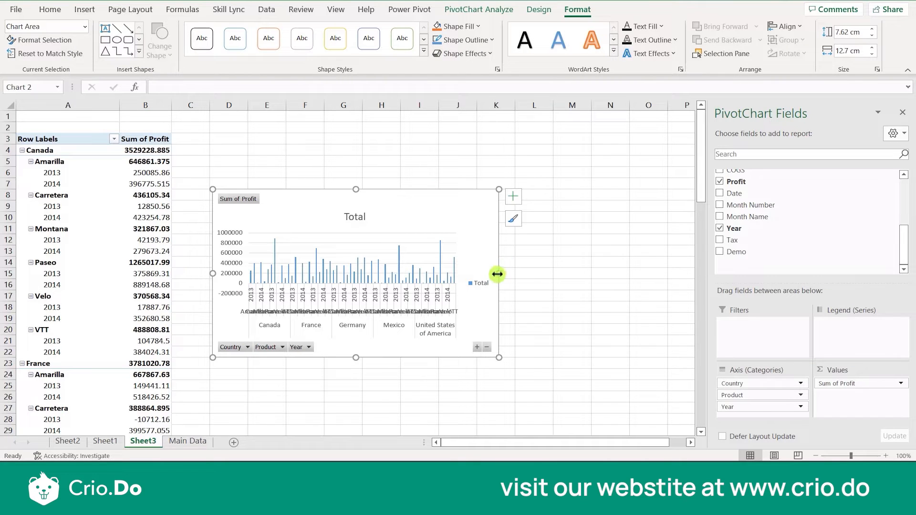
Hide the field list and enlarge the pivot chart to about 11 cm high and 40 cm wide
drag(498, 274, 696, 289)
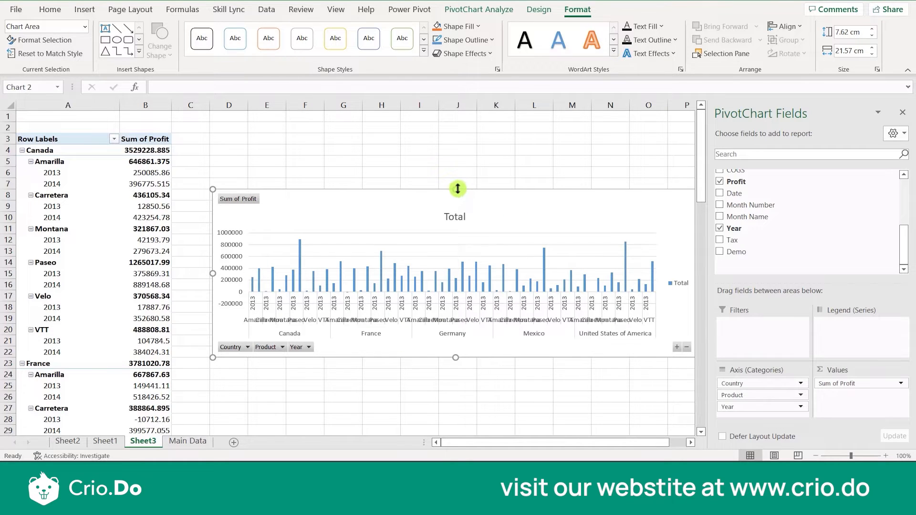
drag(456, 189, 454, 113)
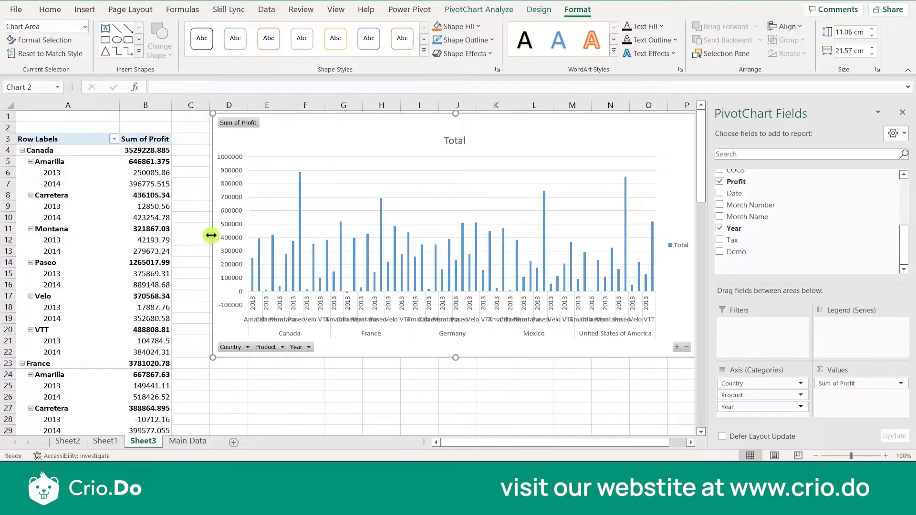
drag(212, 235, 17, 236)
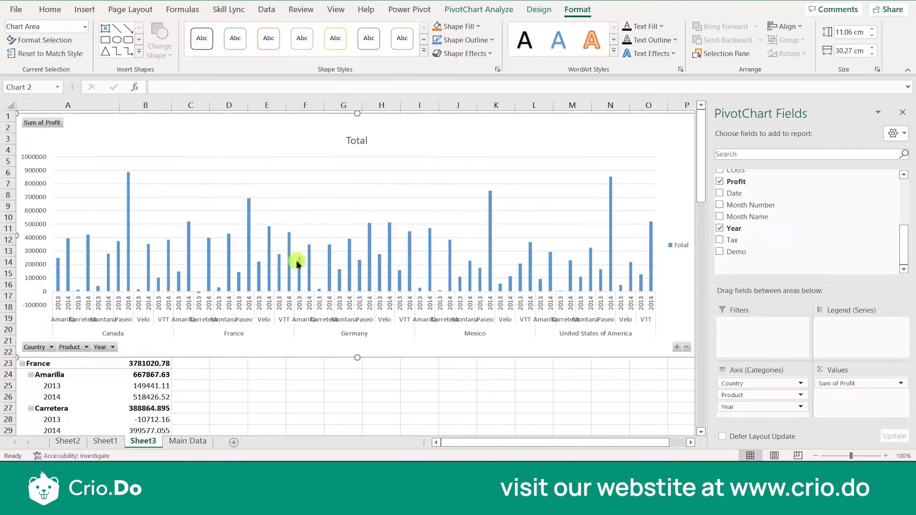
click(904, 115)
drag(697, 235, 912, 235)
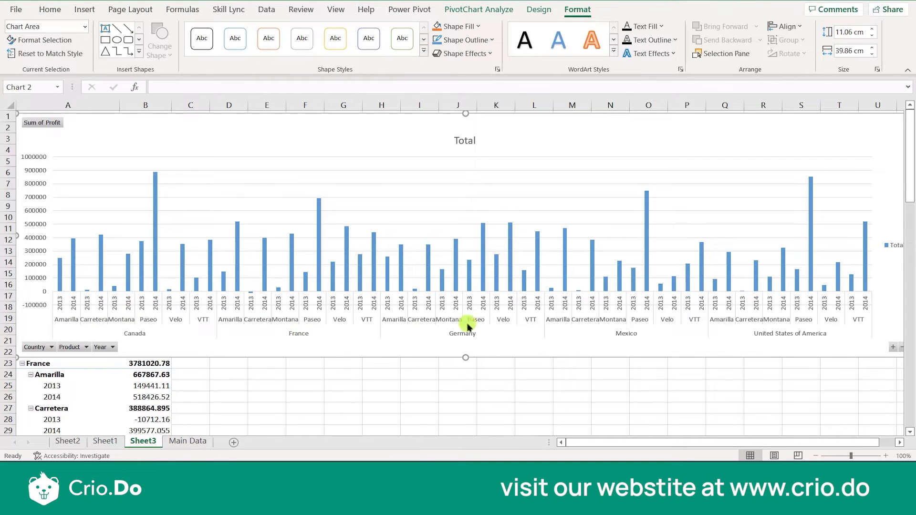
Filter the pivot chart's Product field to show only Amarilla
click(51, 348)
click(224, 347)
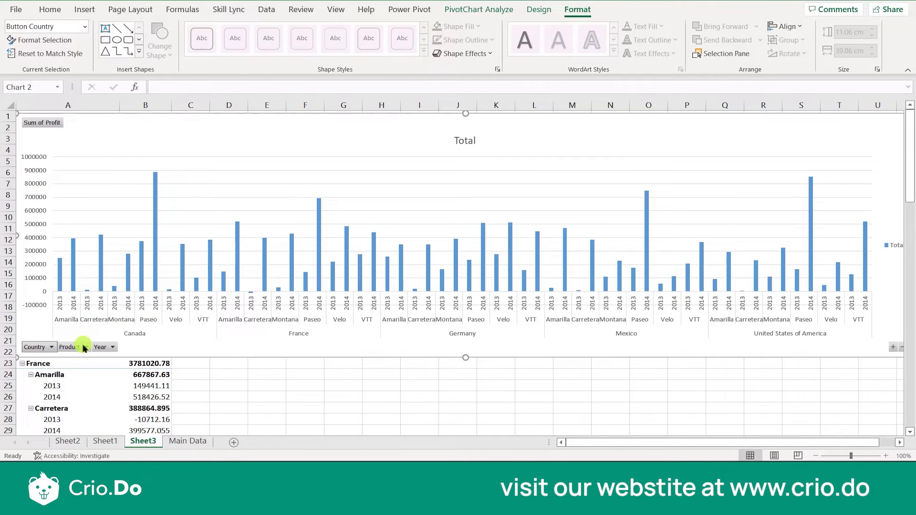
click(87, 347)
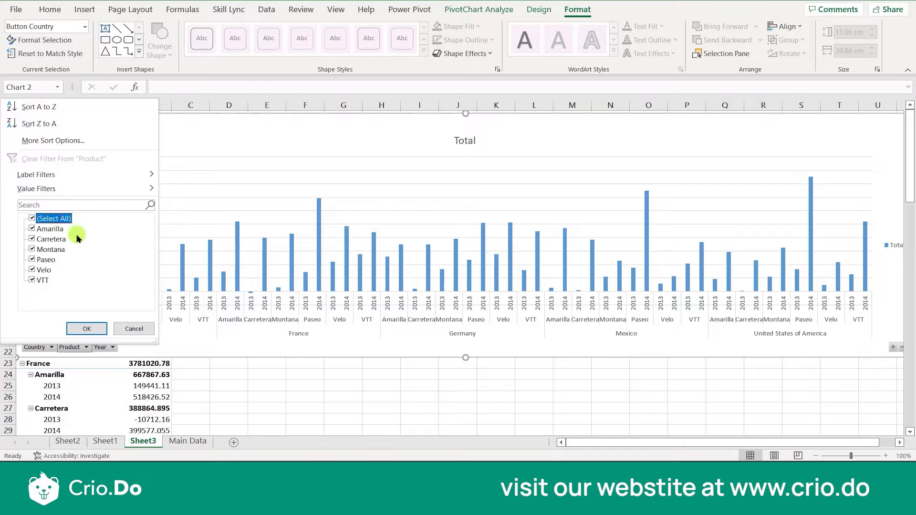
click(32, 218)
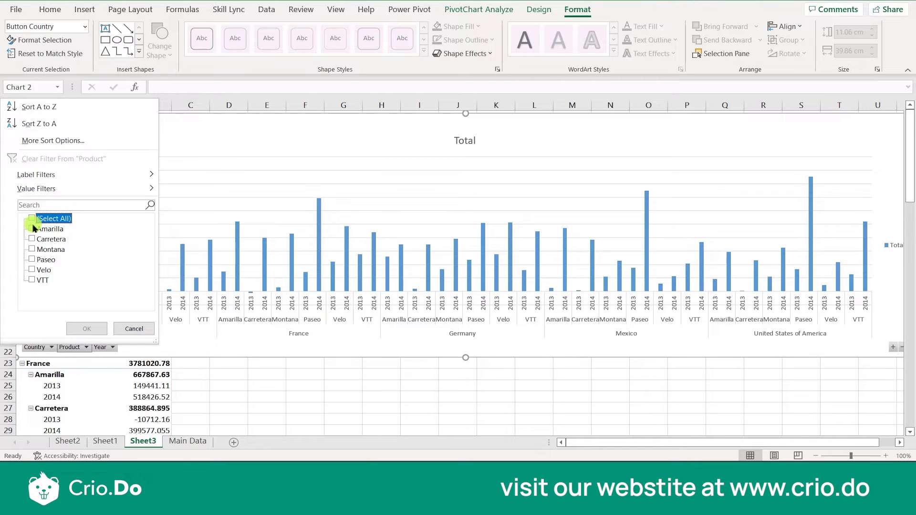
click(32, 228)
click(82, 327)
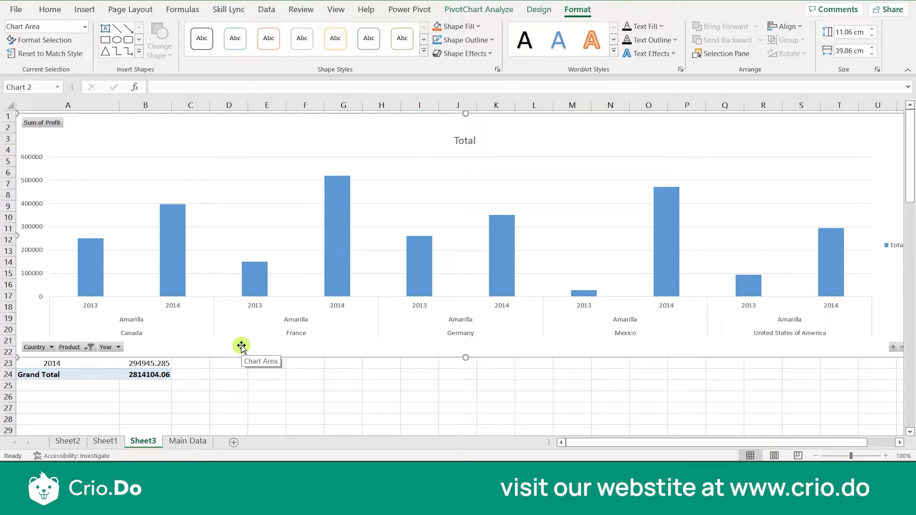
Filter the pivot chart's Year field to exclude 2013 and show only 2014
click(114, 346)
click(115, 347)
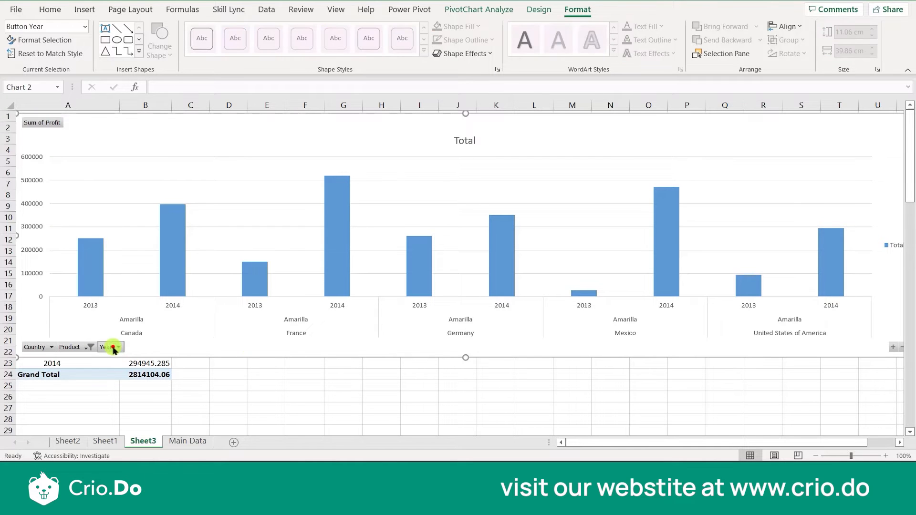
click(115, 347)
click(44, 232)
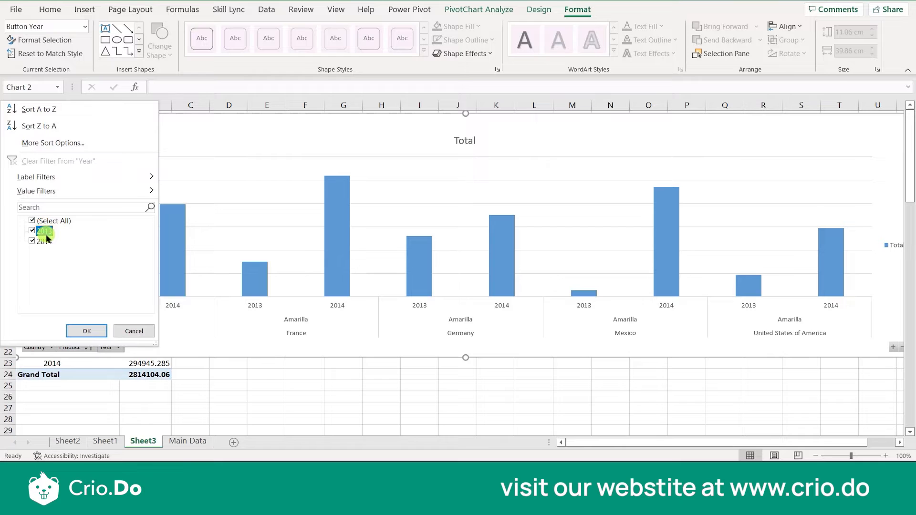
click(43, 232)
click(86, 331)
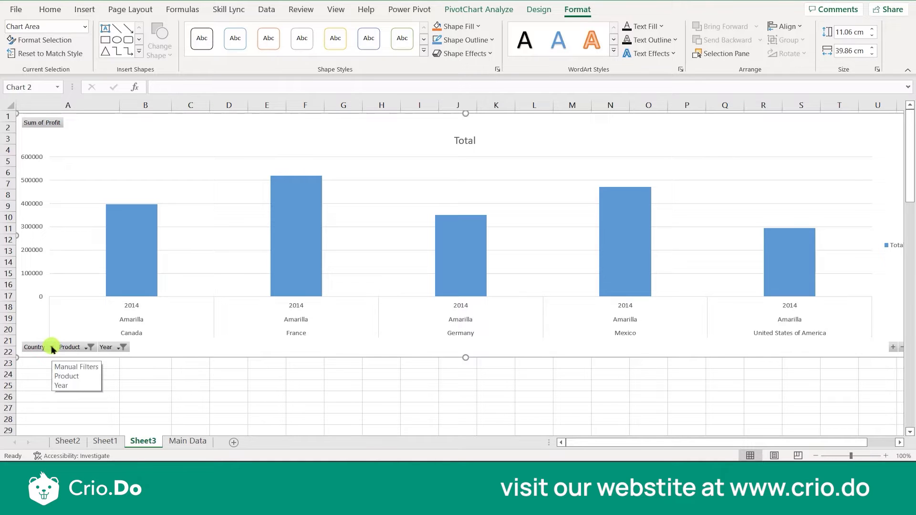
click(69, 350)
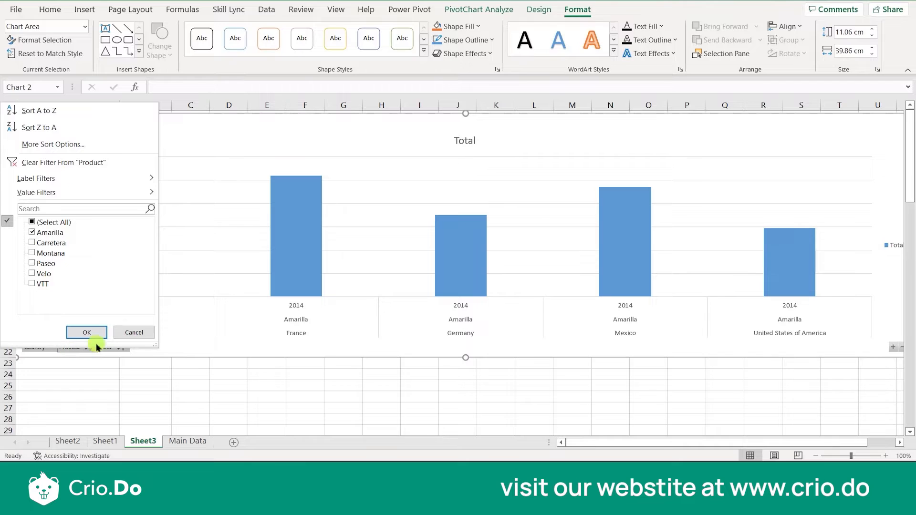
click(132, 330)
click(118, 347)
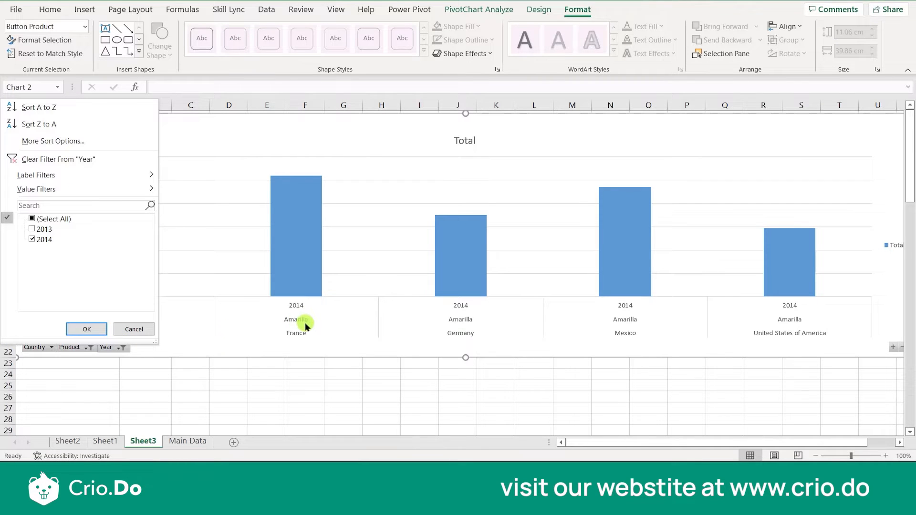
click(335, 327)
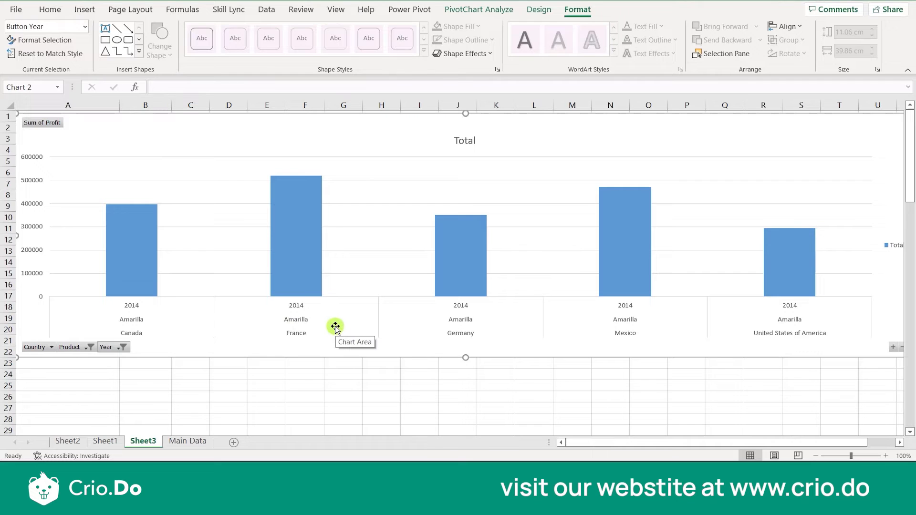
click(371, 254)
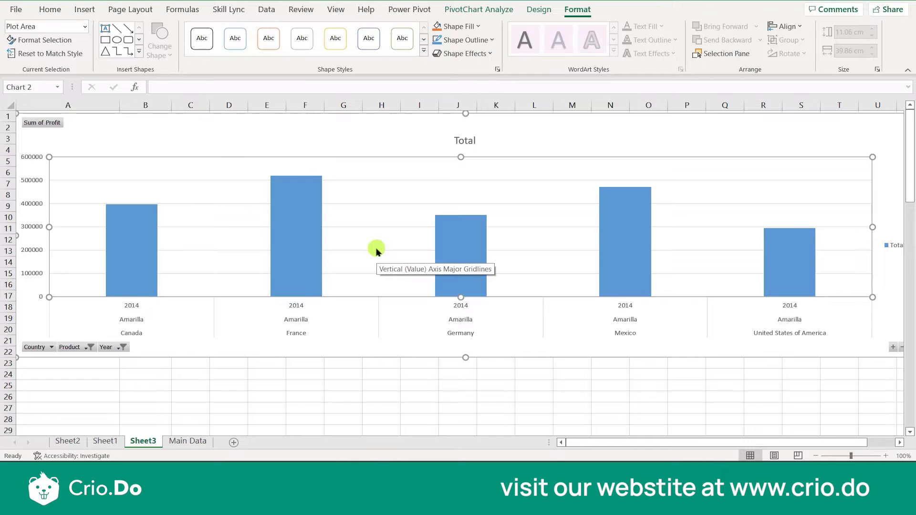
click(346, 250)
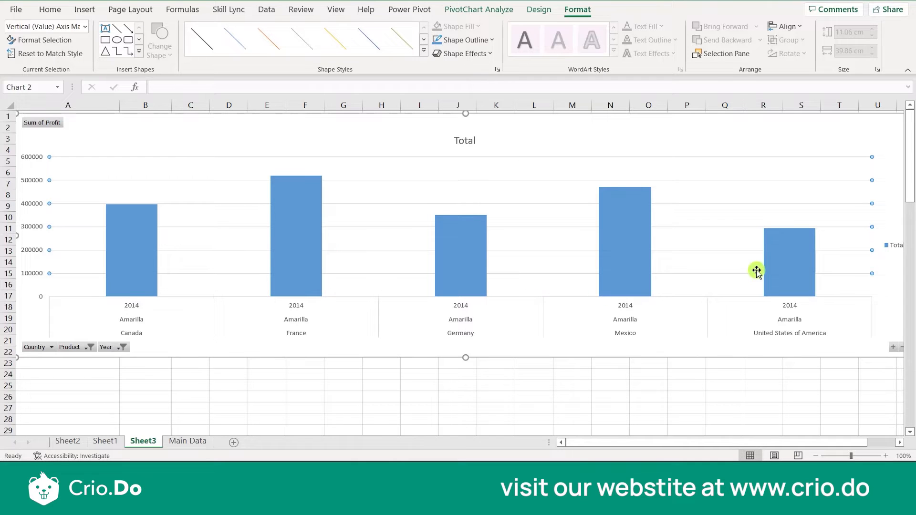
Delete the Clustered Column pivot chart from Sheet3
click(844, 237)
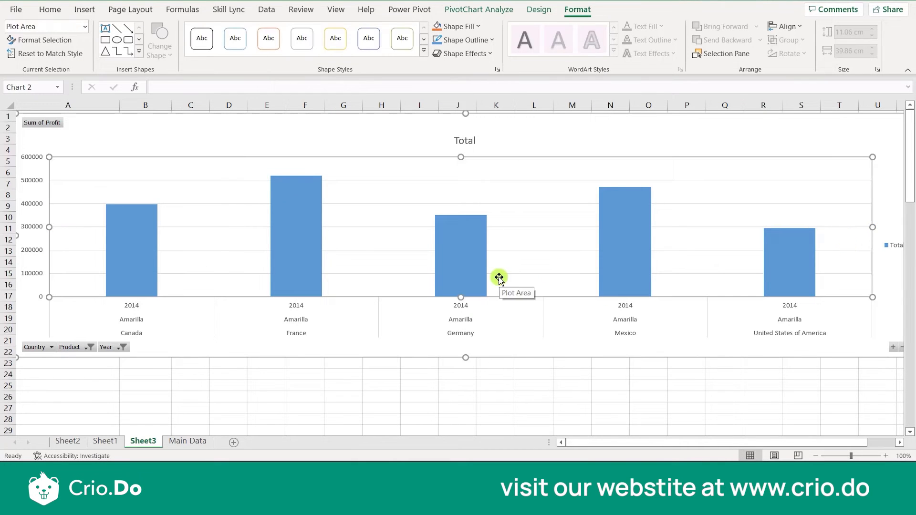
click(174, 356)
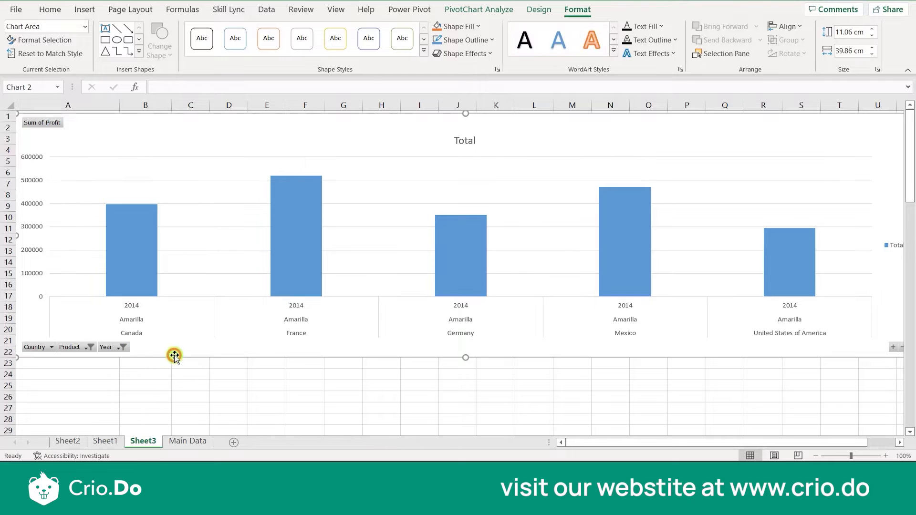
key(Delete)
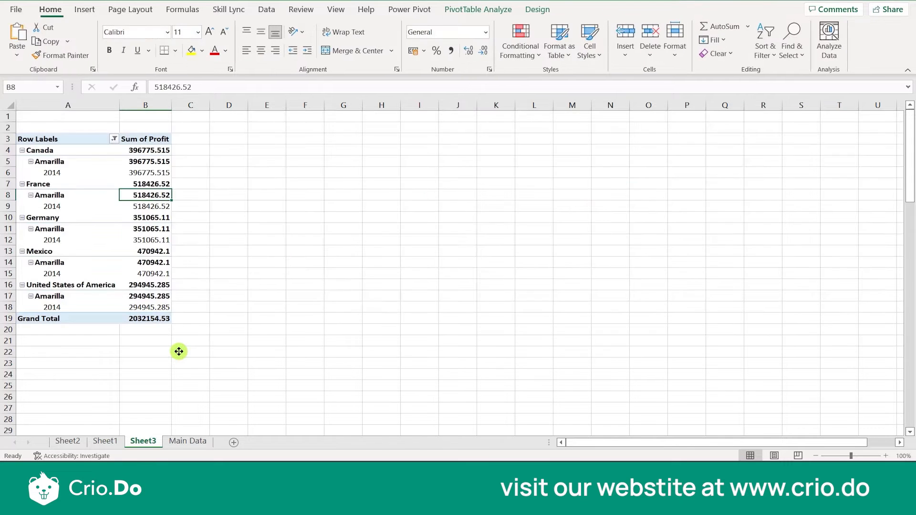
Reset the pivot table's row filters to include all products and both years, 2013 and 2014
click(98, 294)
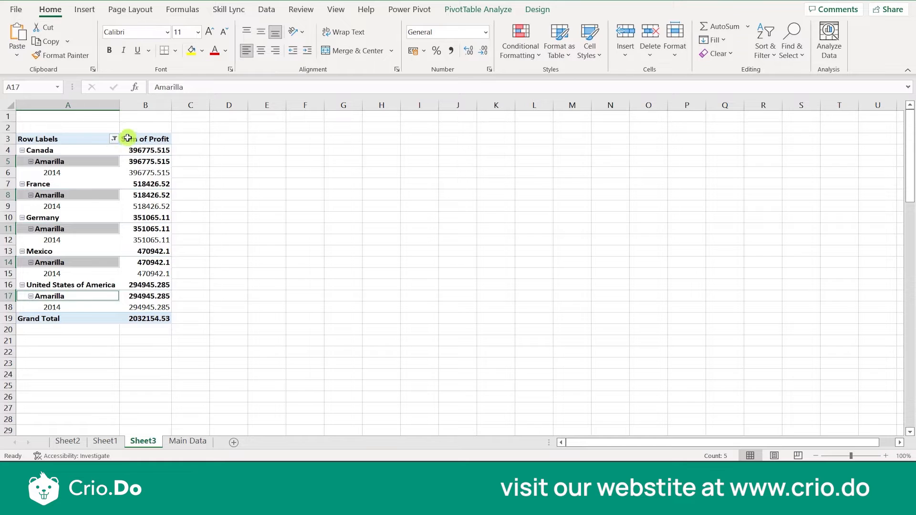
click(113, 138)
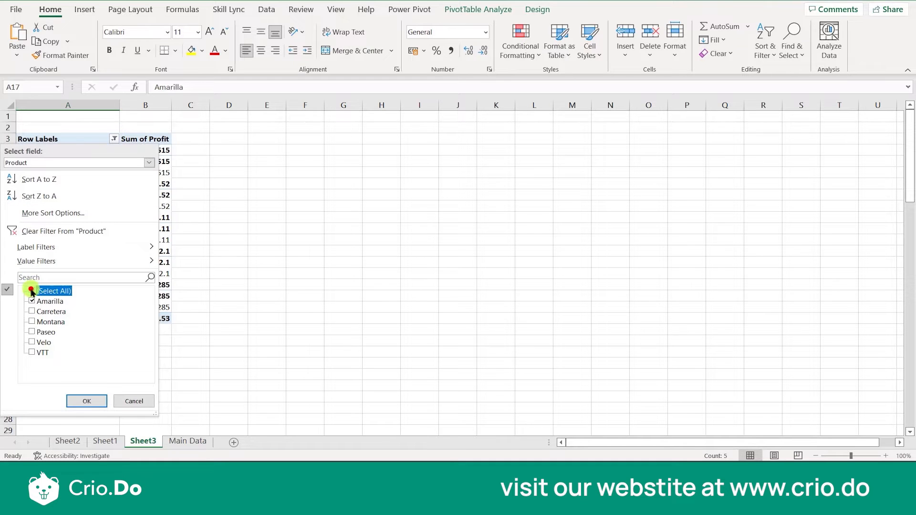
click(75, 401)
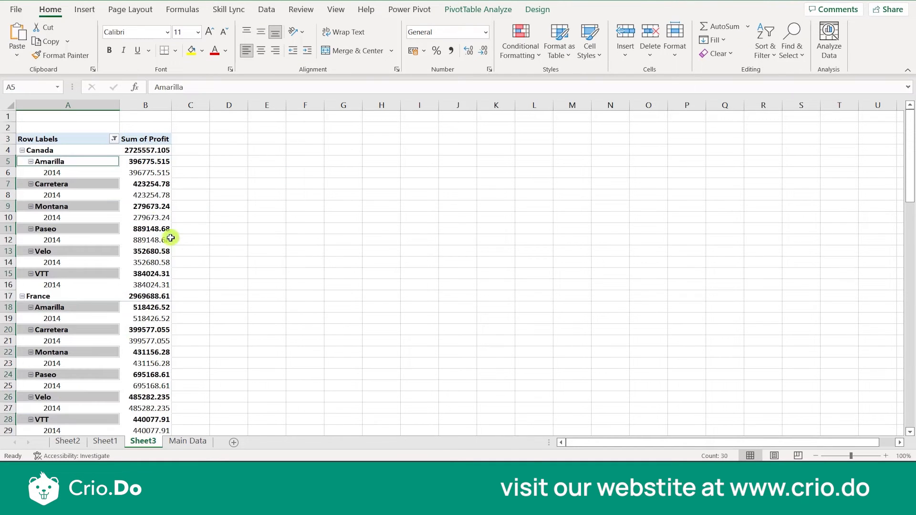
click(73, 172)
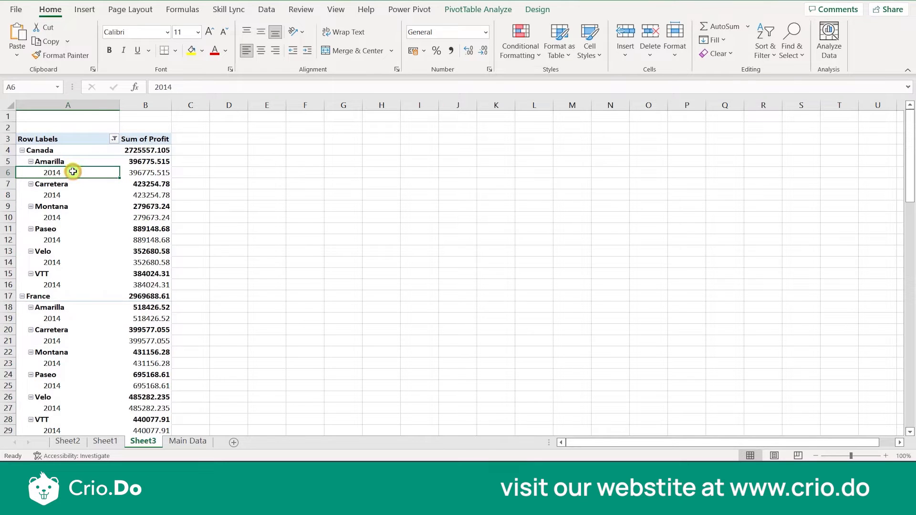
click(113, 140)
click(43, 301)
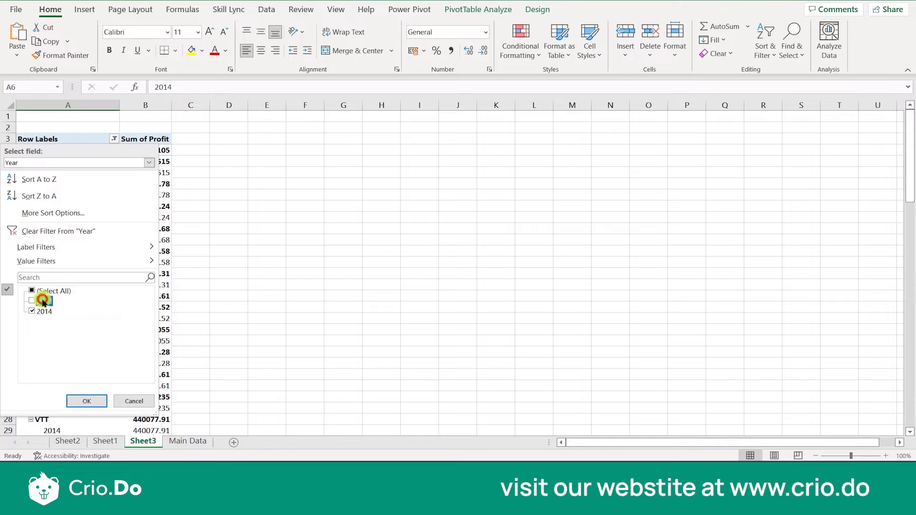
click(77, 401)
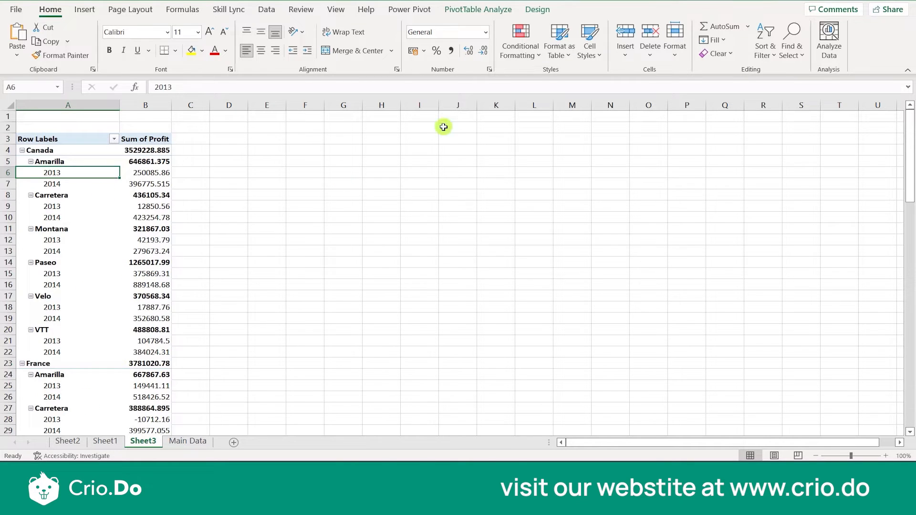
Insert a 3-D Column pivot chart based on the Country, Product and Year pivot table
click(477, 12)
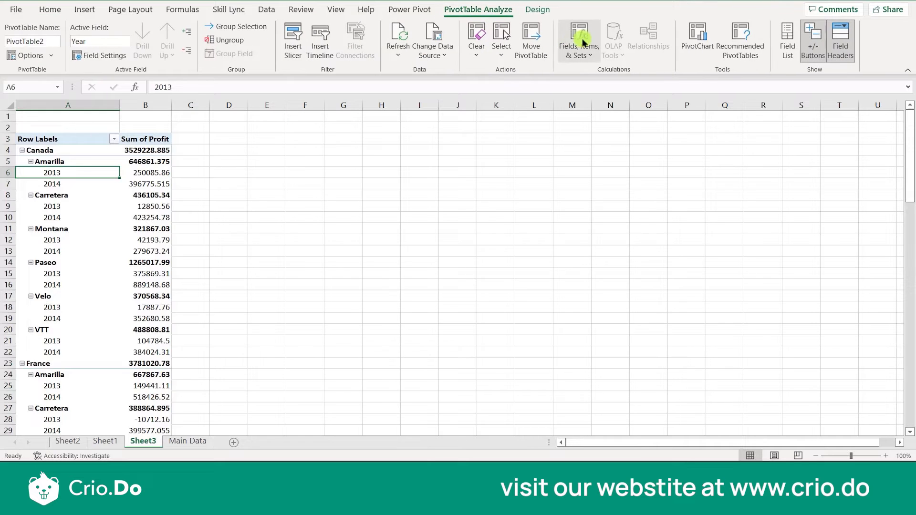
click(701, 53)
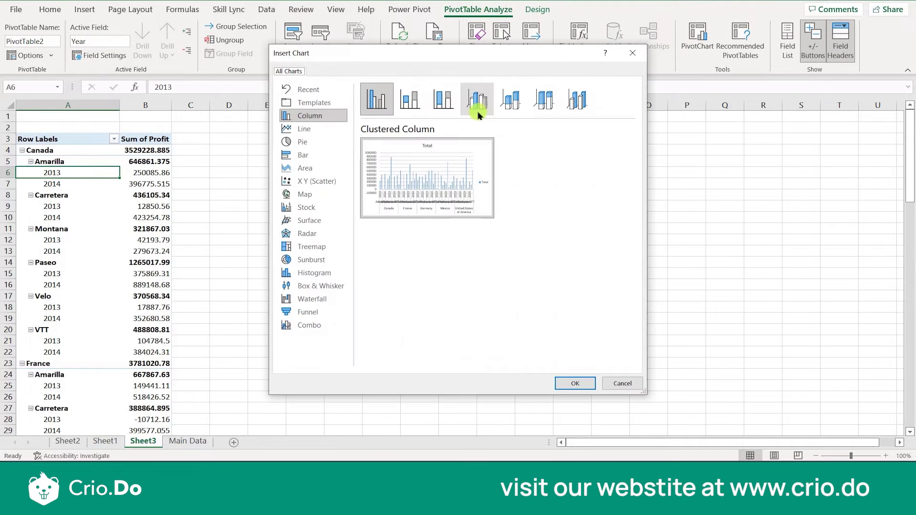
click(574, 110)
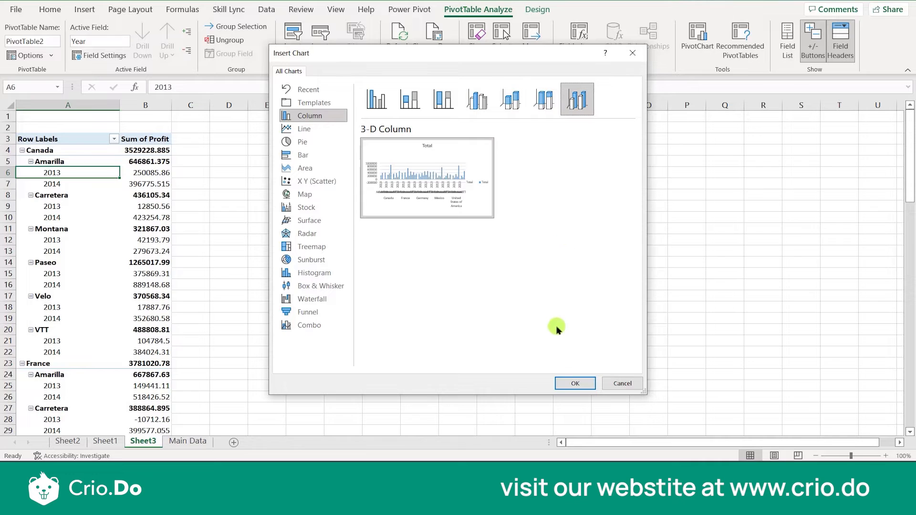
click(563, 383)
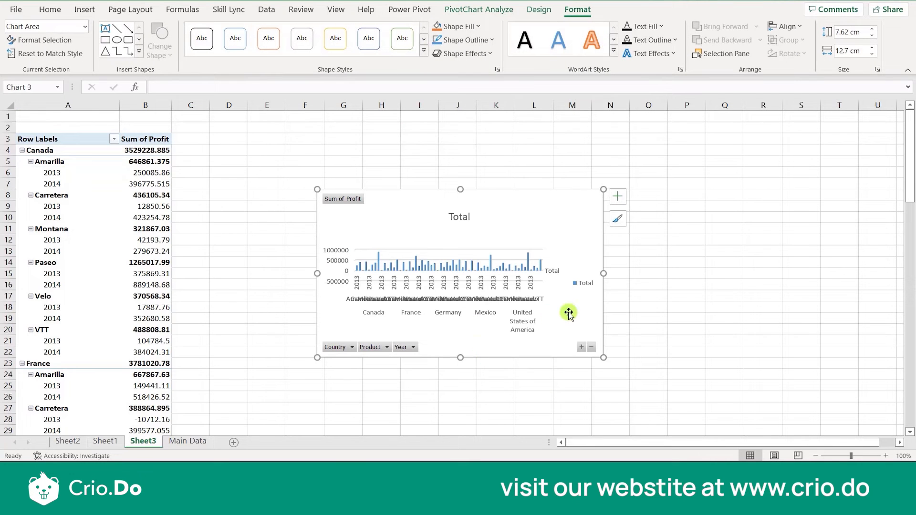
Filter the pivot chart's Country field to show only Mexico and enlarge the chart to about 11 cm high and 19 cm wide
click(351, 346)
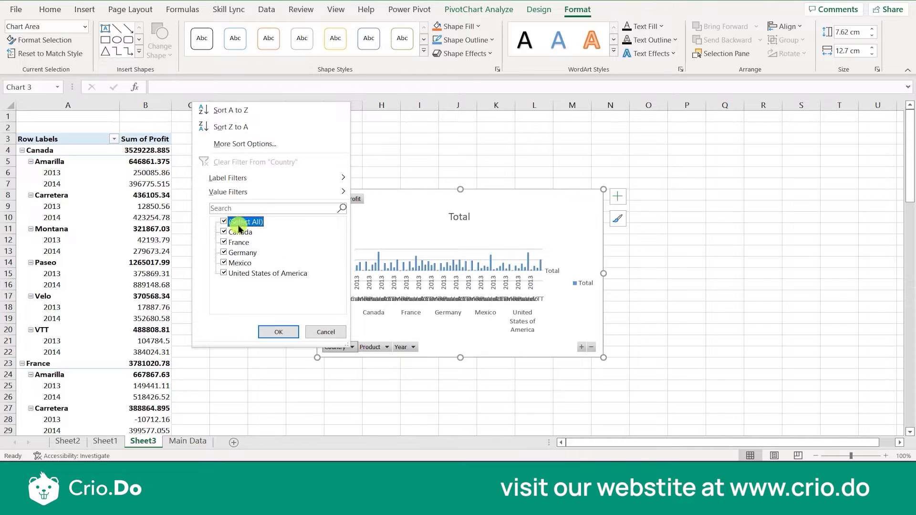
click(227, 263)
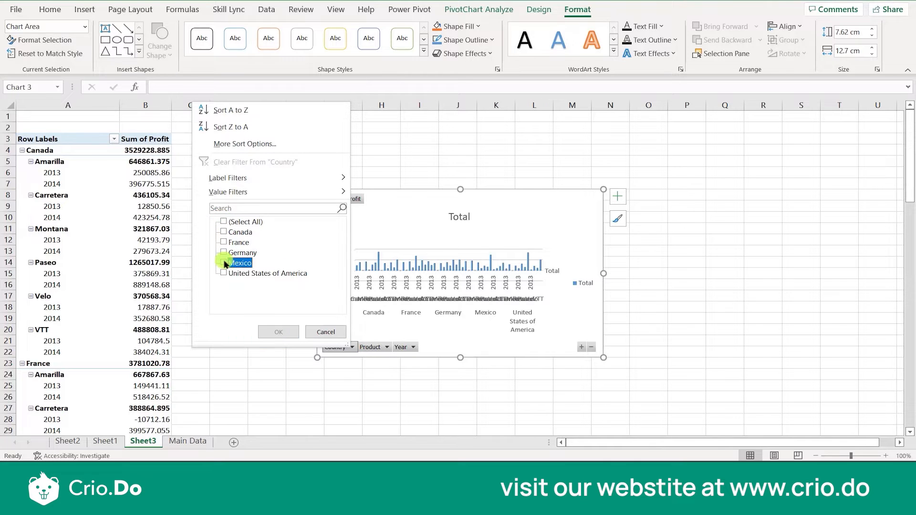
click(274, 332)
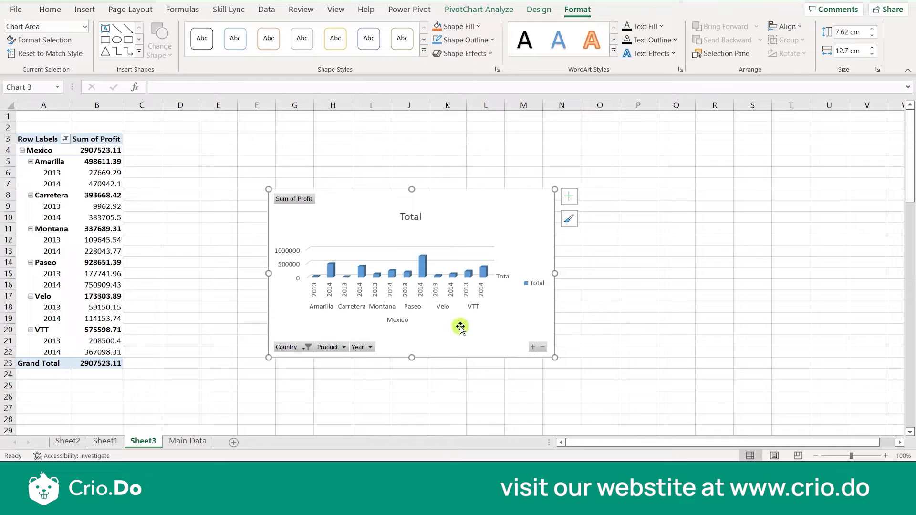
drag(554, 273, 705, 273)
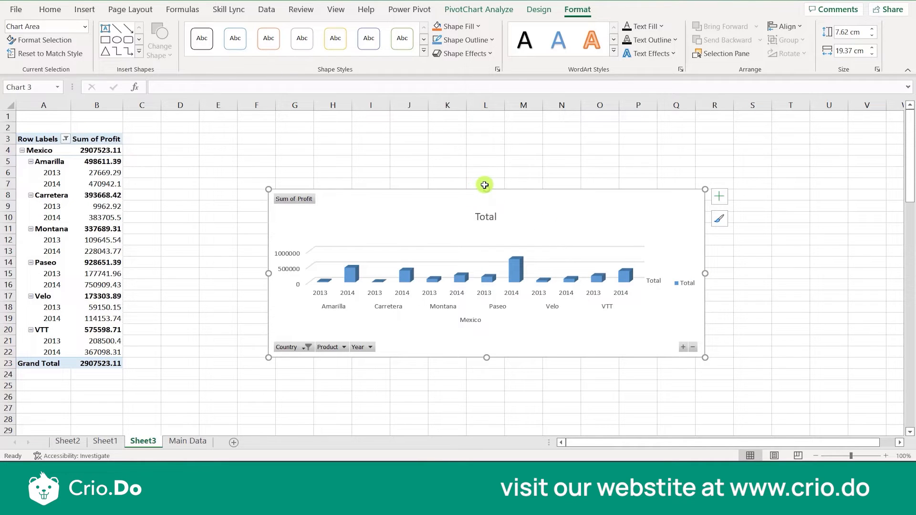
drag(486, 189, 487, 89)
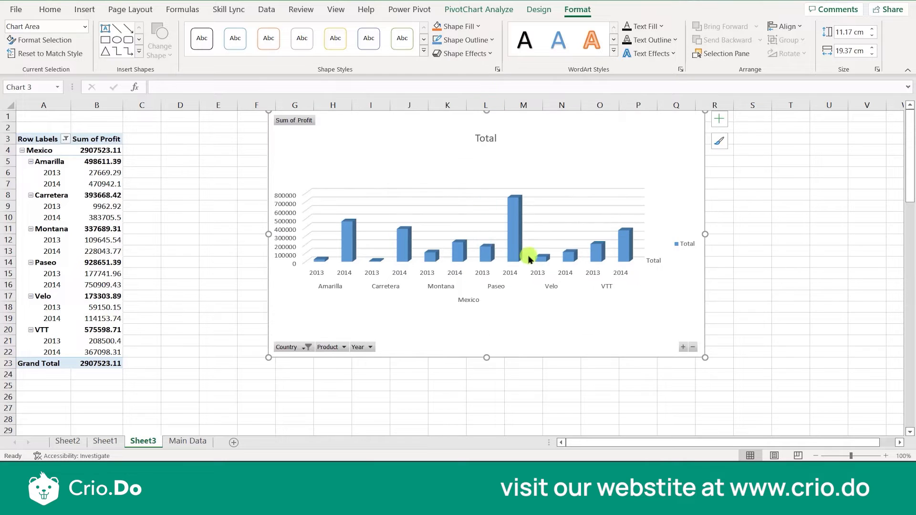
Delete the 3-D Column pivot chart, keeping the Mexico filter on the pivot table
click(535, 163)
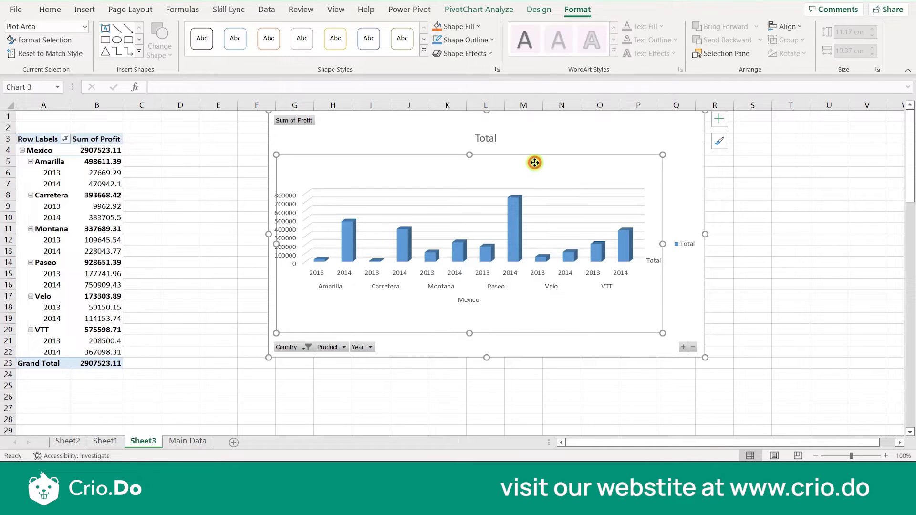
click(550, 138)
key(Delete)
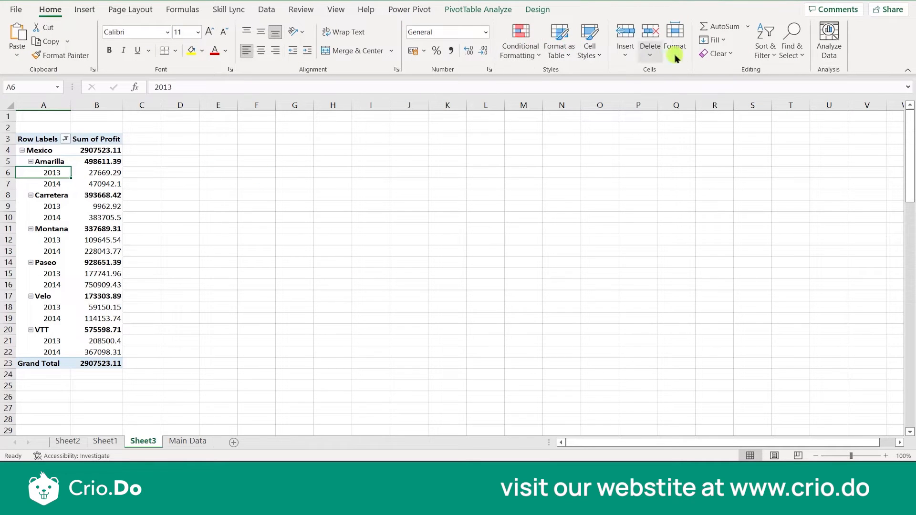
Preview the 100% Stacked Column and 3-D Clustered Column types, and insert a Stacked Column pivot chart of the Mexico data
click(468, 10)
click(577, 41)
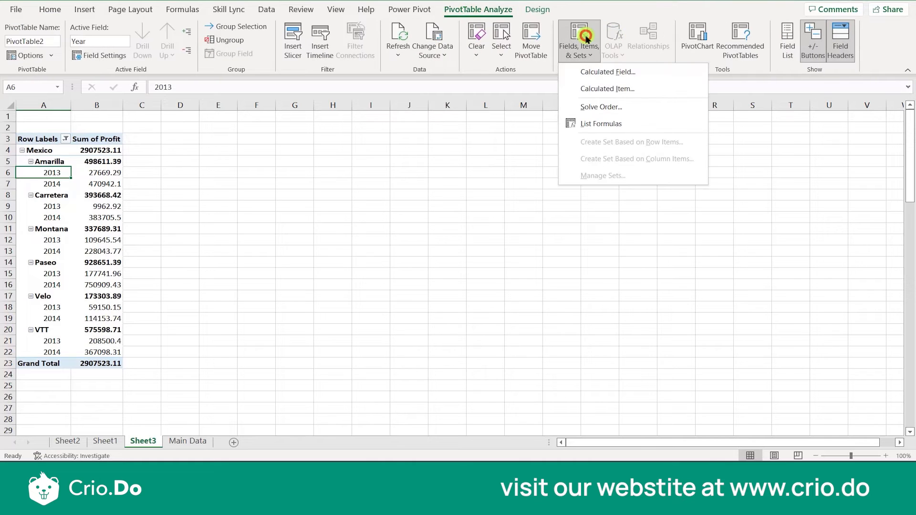
click(699, 33)
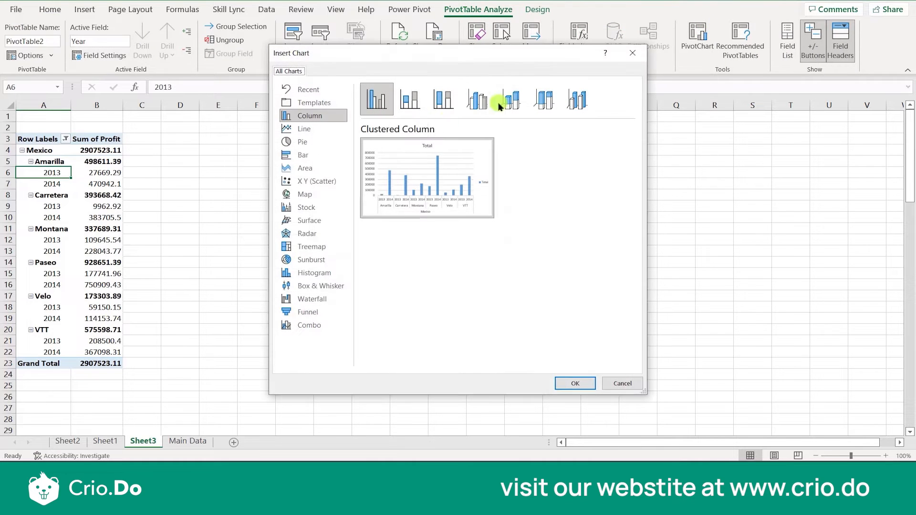
click(413, 103)
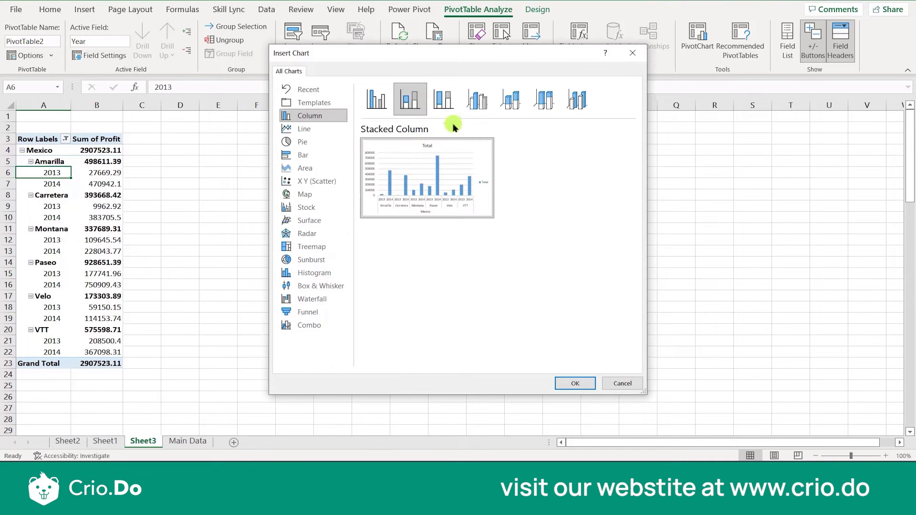
click(447, 111)
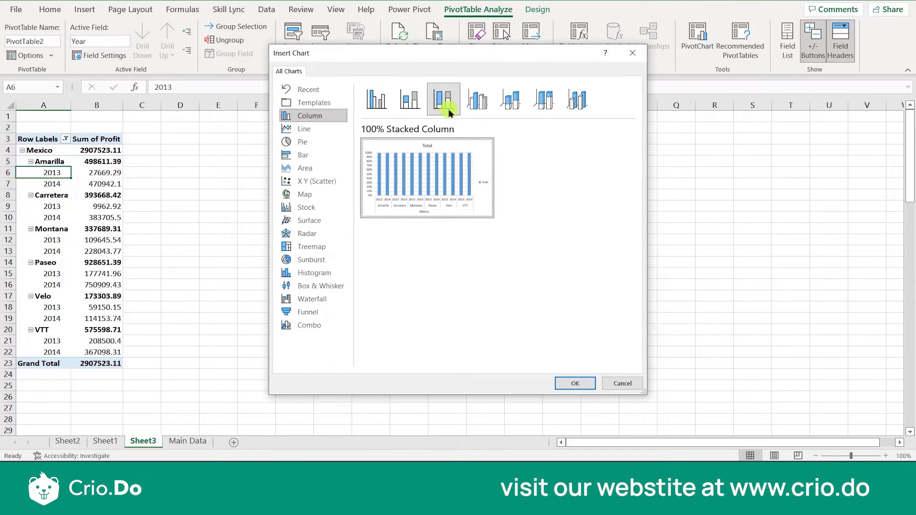
click(483, 94)
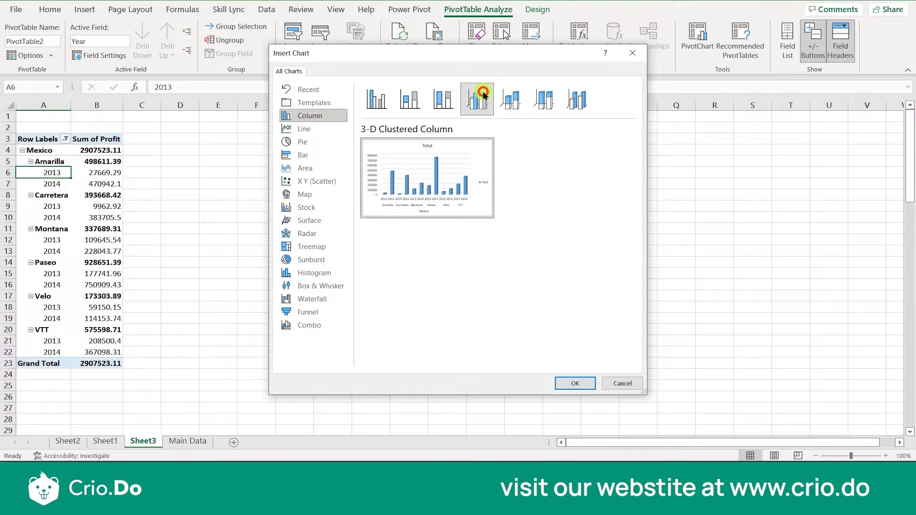
click(409, 98)
click(564, 384)
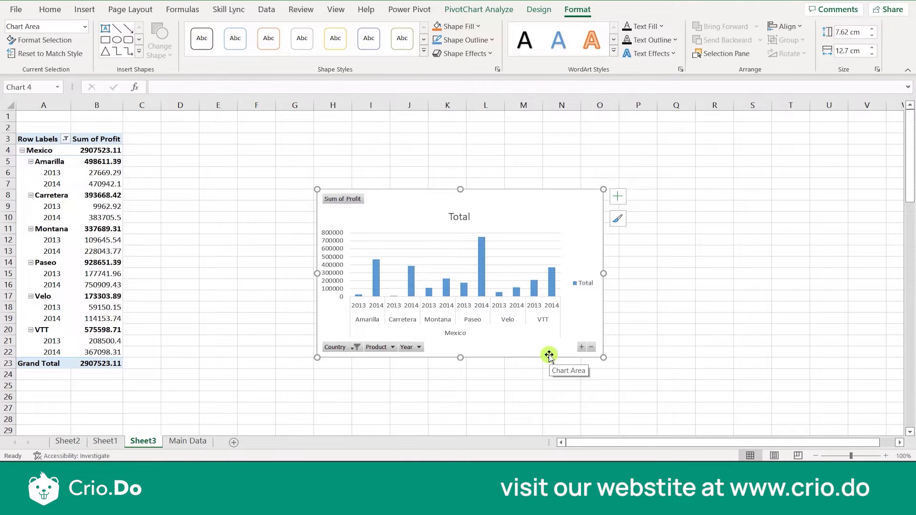
Delete the Stacked Column pivot chart
click(498, 350)
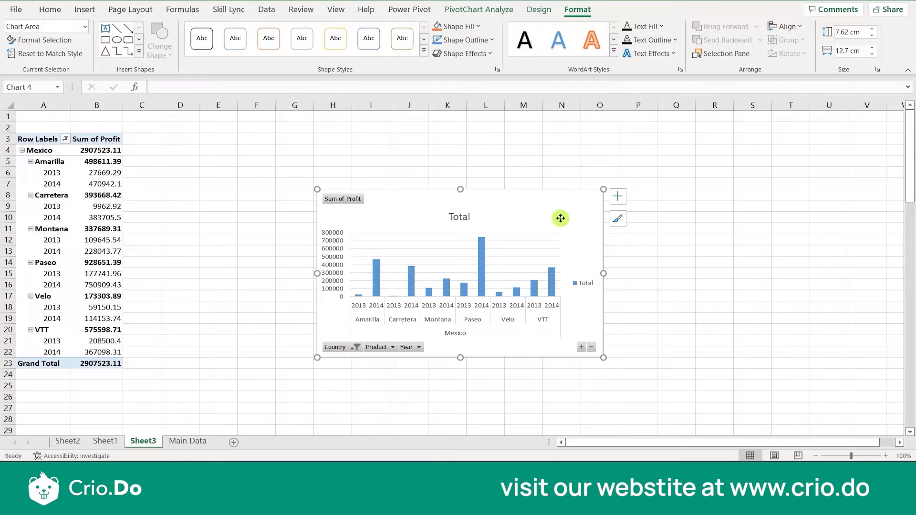
key(Delete)
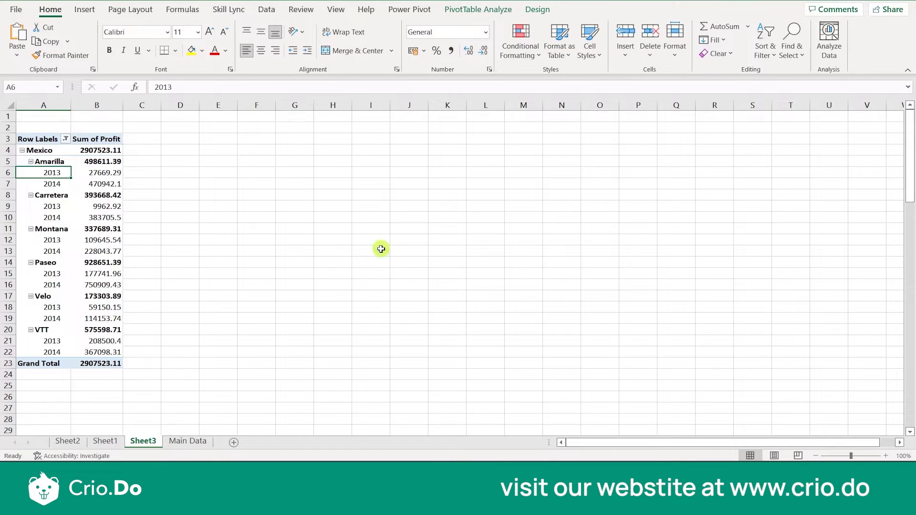
Insert a Pie pivot chart based on the pivot table of Mexico's profit by product and year
click(78, 217)
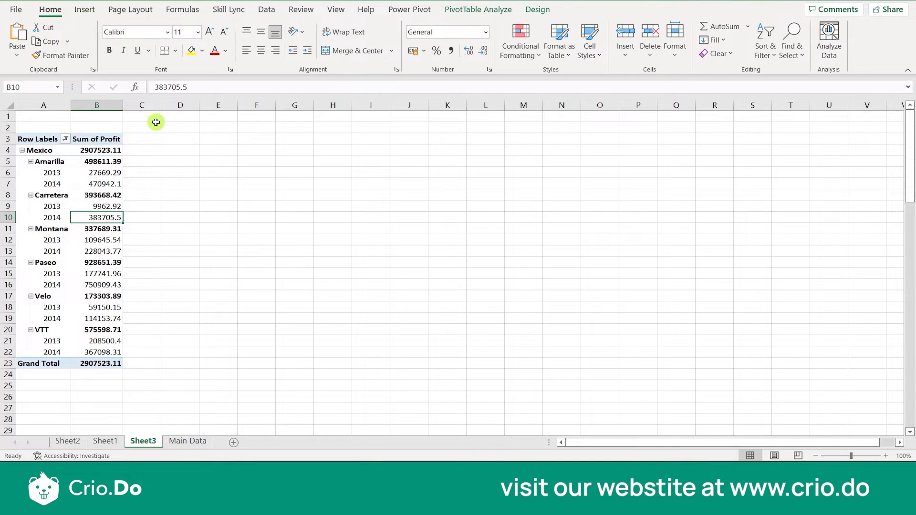
click(59, 194)
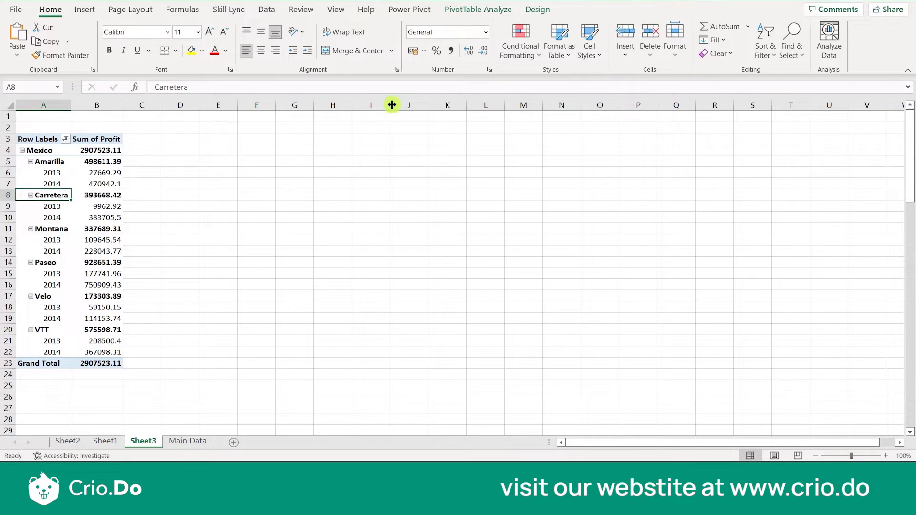
click(448, 9)
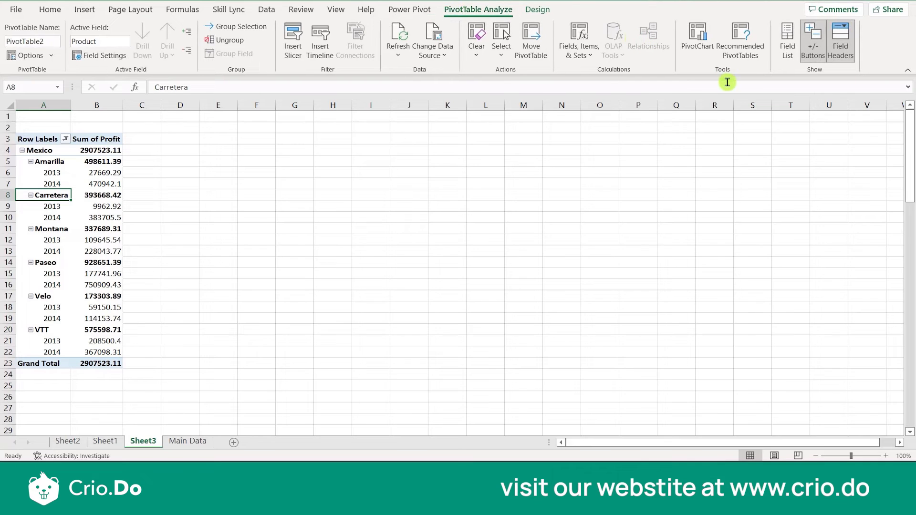
click(695, 51)
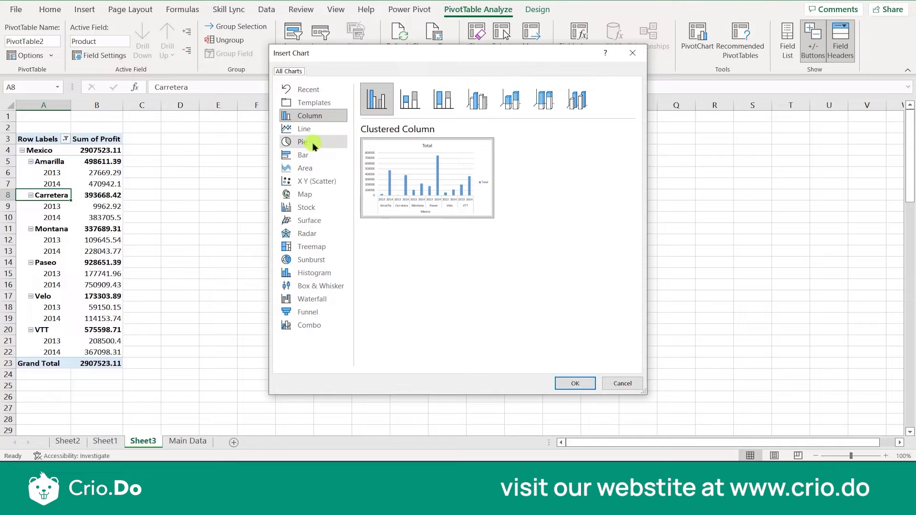
click(312, 143)
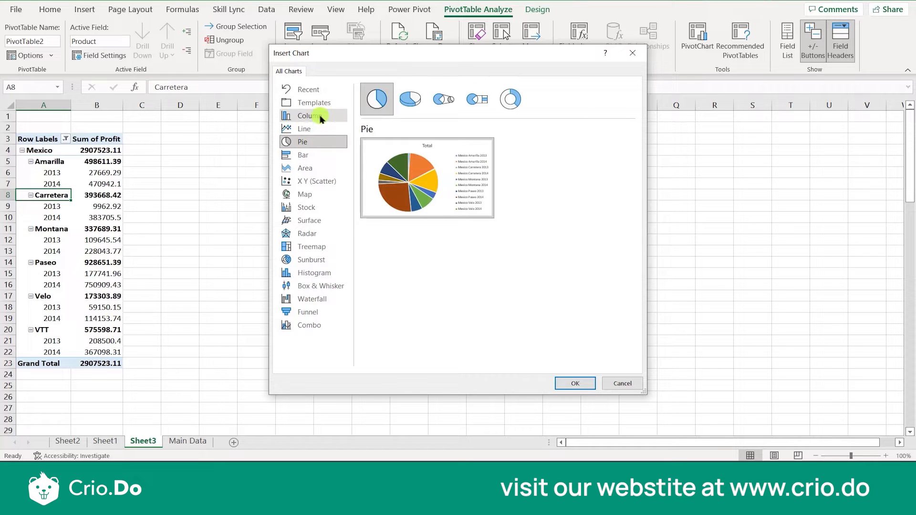
click(285, 143)
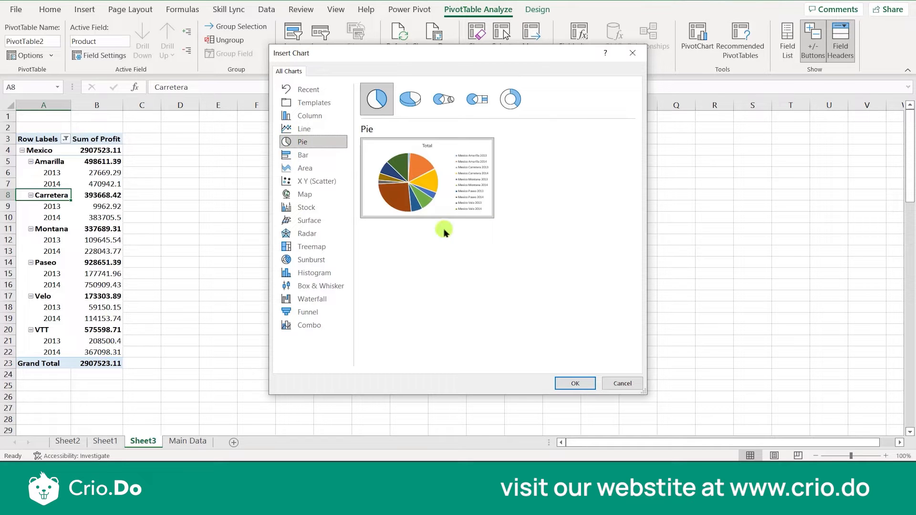
click(575, 383)
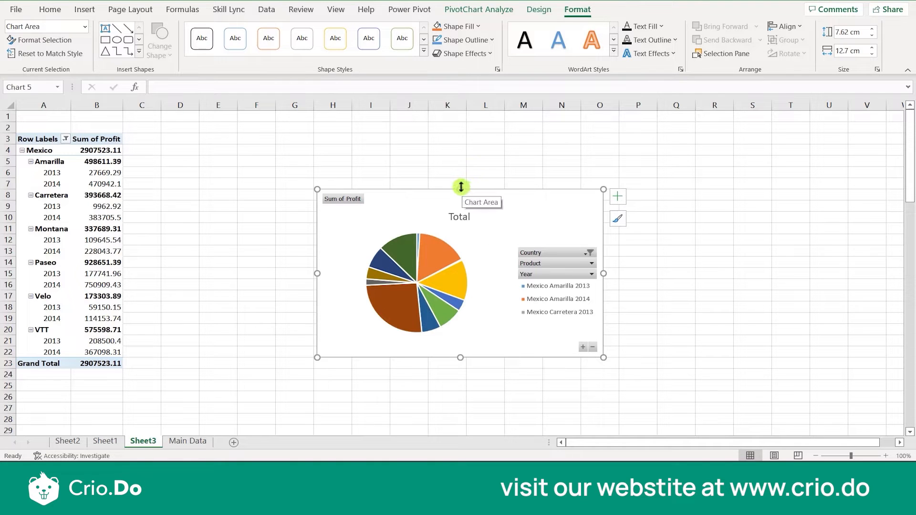
Enlarge the Mexico pie pivot chart to about 11.14 cm high and 16.19 cm wide
drag(460, 187, 458, 111)
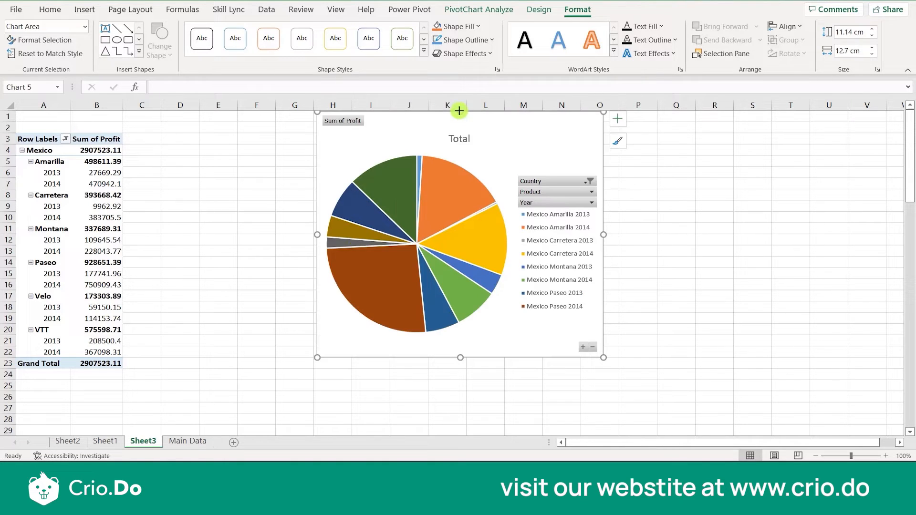
drag(318, 232, 235, 252)
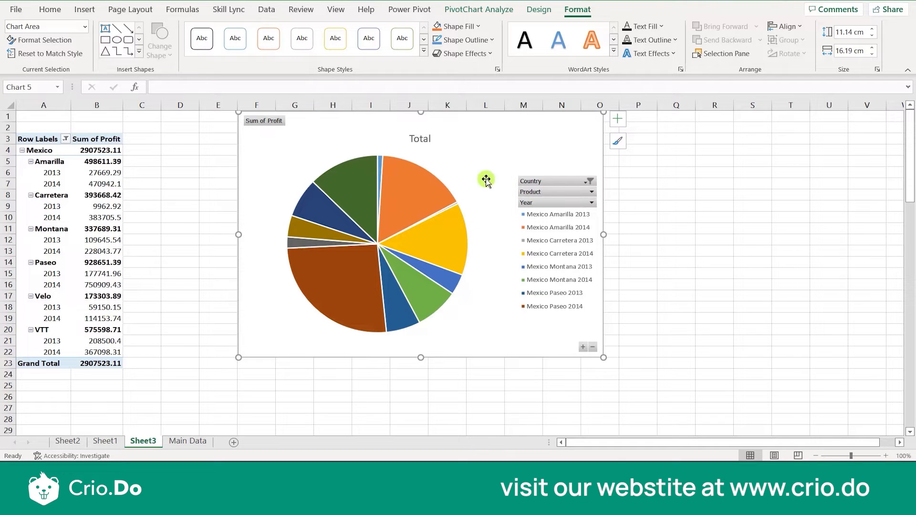
Extract the source records behind Mexico's Carretera profit total to a new sheet, and return to Sheet3
click(71, 210)
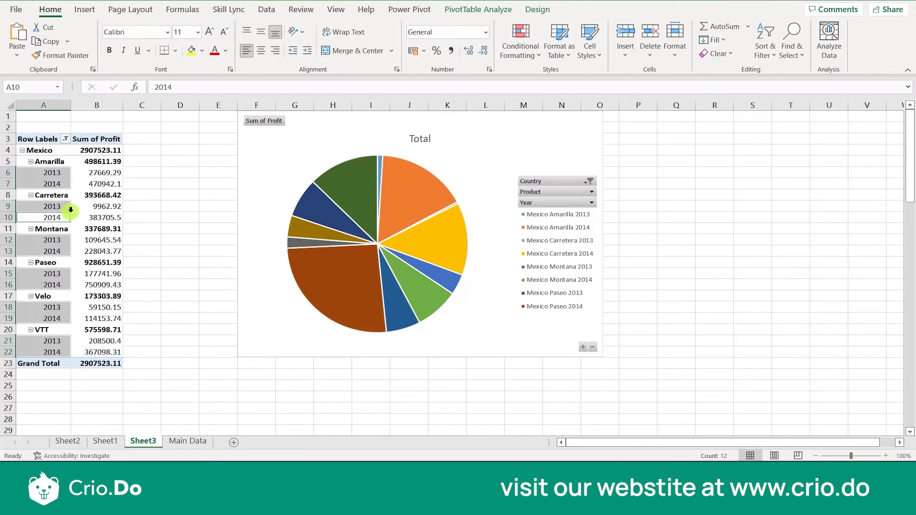
double_click(97, 195)
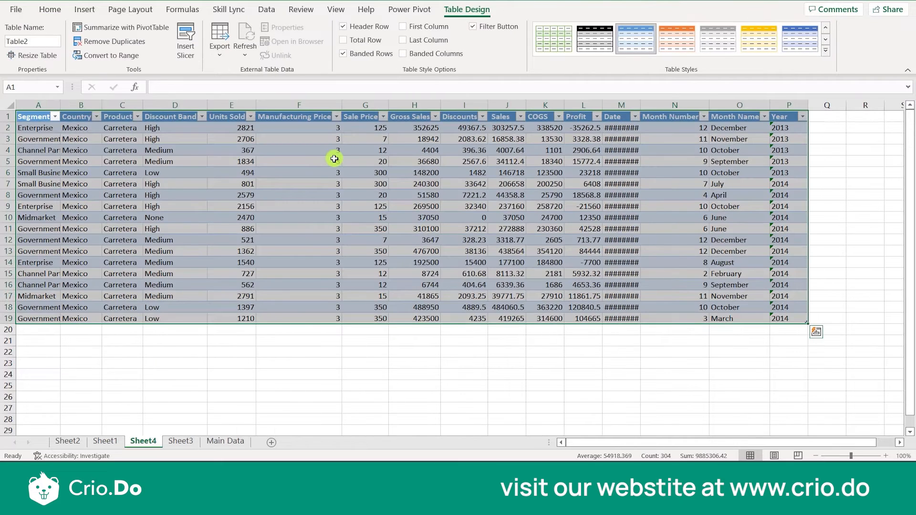
click(105, 440)
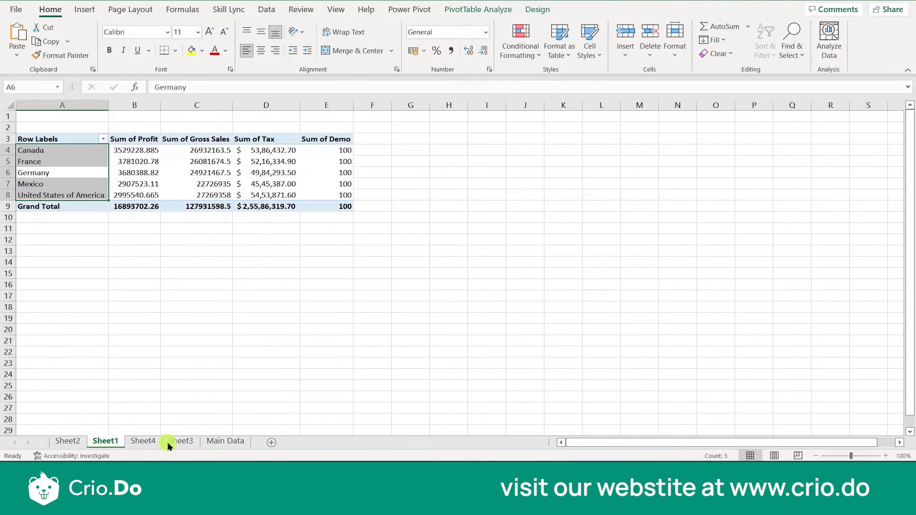
click(182, 442)
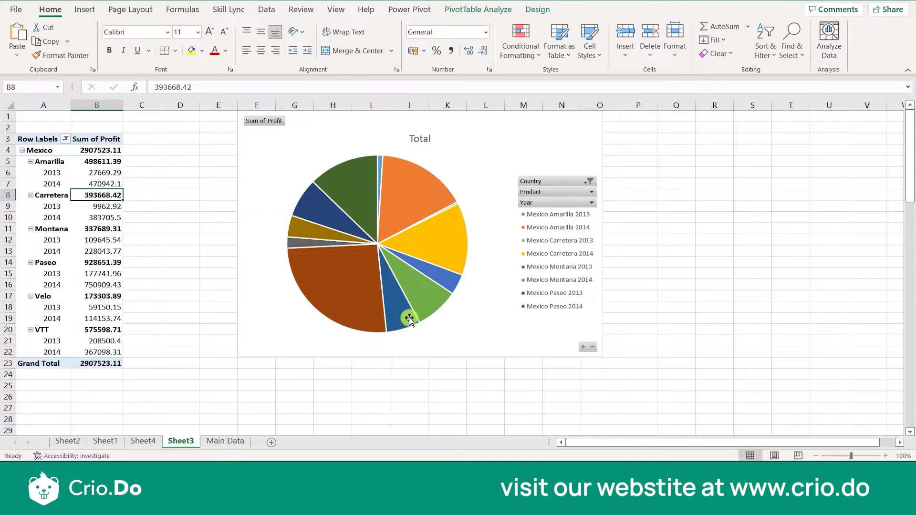
Delete the pie pivot chart of Mexico's profit from Sheet3
click(464, 138)
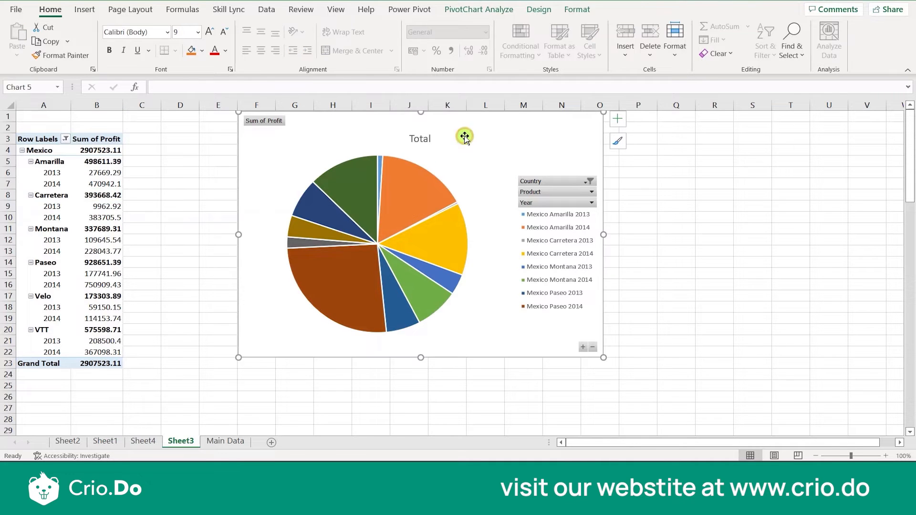
key(Delete)
click(50, 203)
click(111, 185)
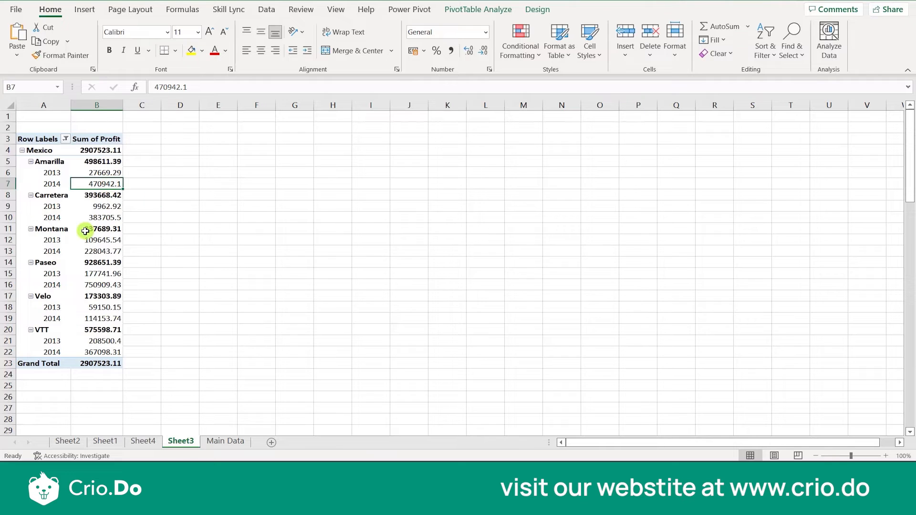
click(105, 214)
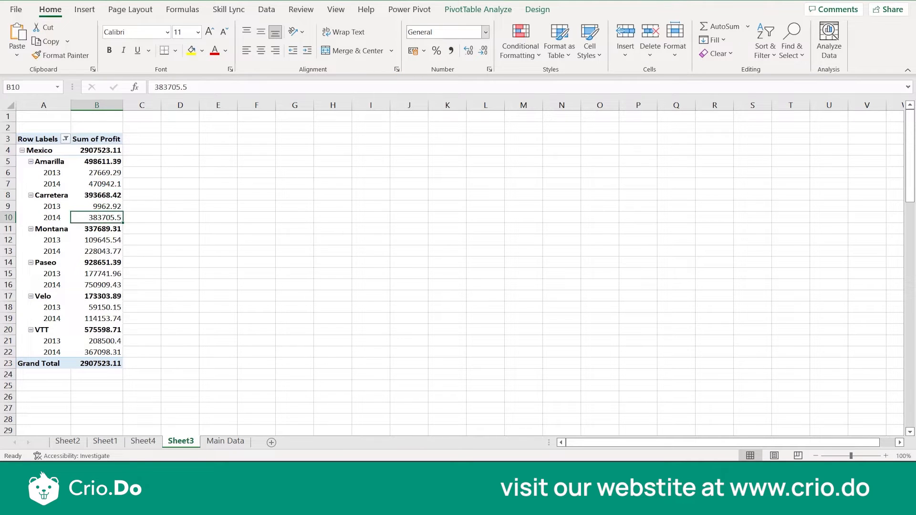
click(481, 12)
click(689, 32)
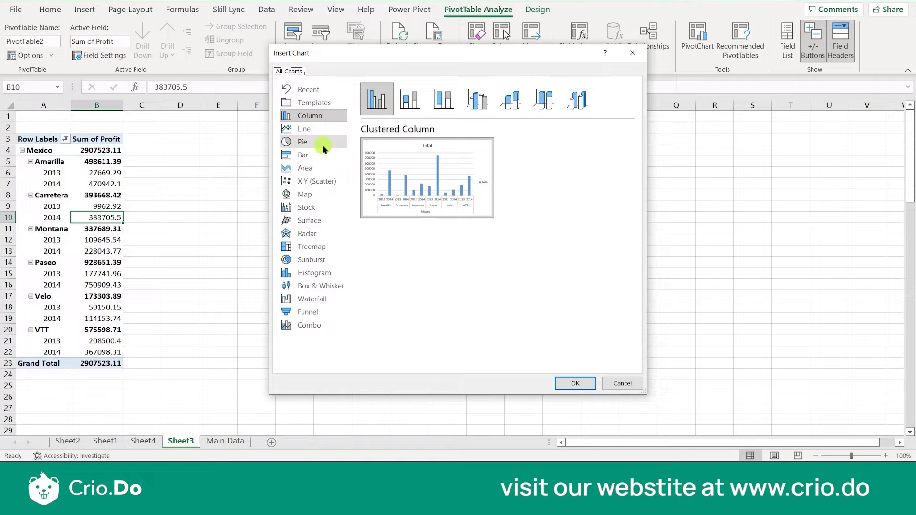
click(622, 384)
Show the pivot table's field list and remove the Profit, Year, Country and Product fields from the report
click(89, 206)
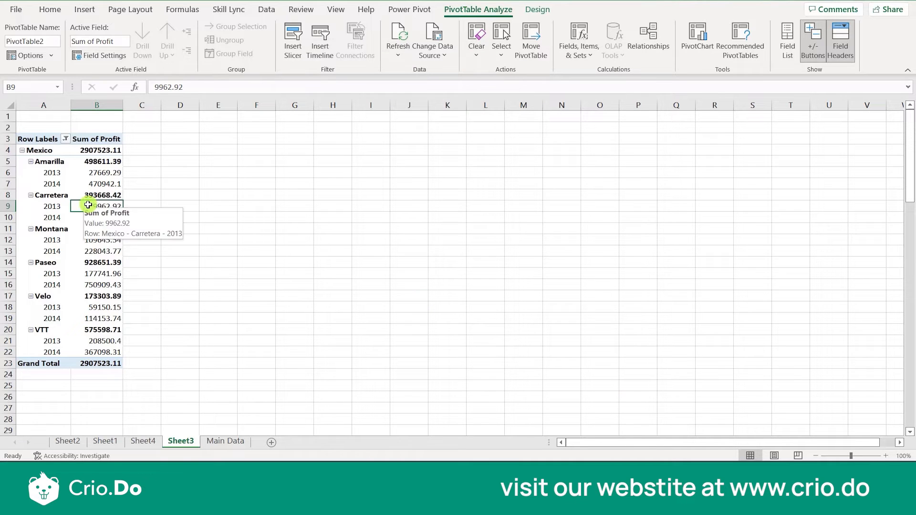
click(98, 184)
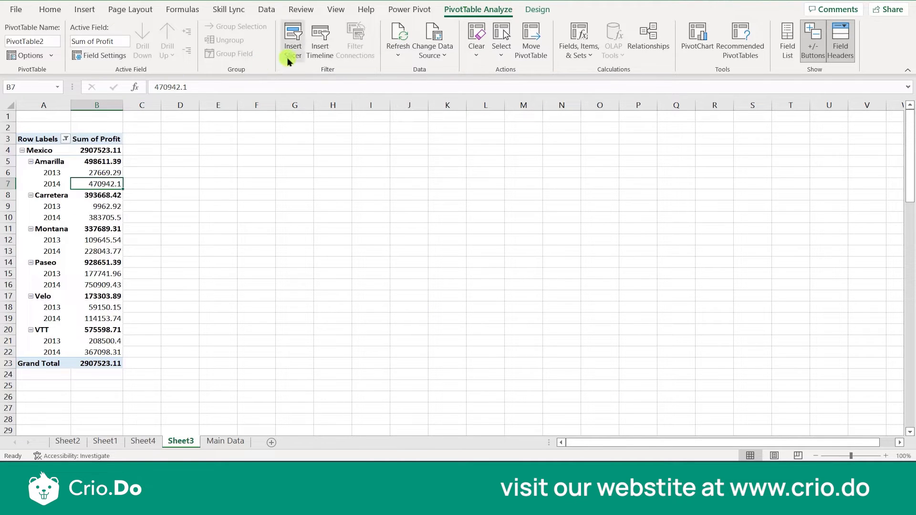
click(786, 51)
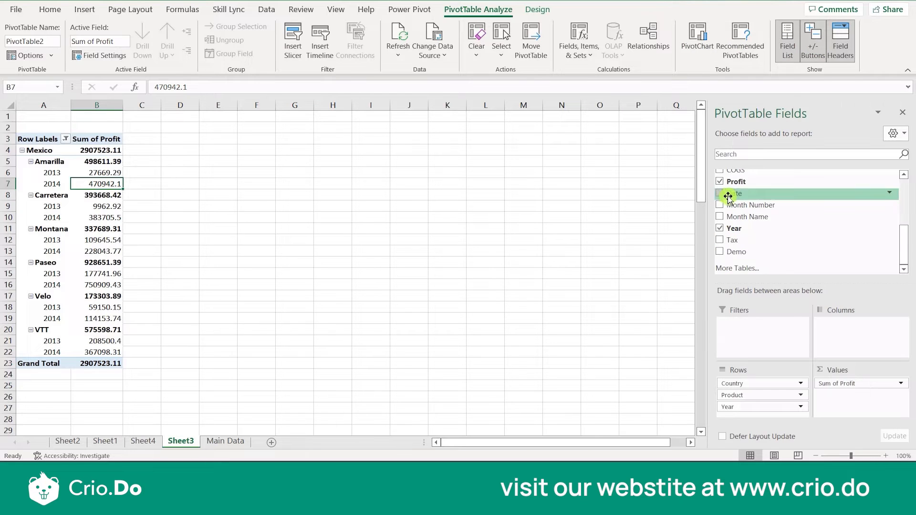
click(720, 183)
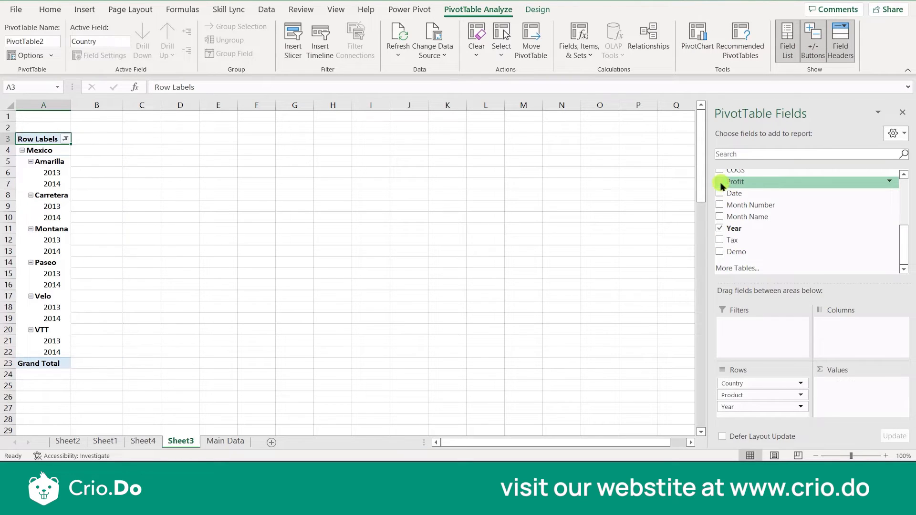
click(719, 229)
drag(904, 252, 900, 180)
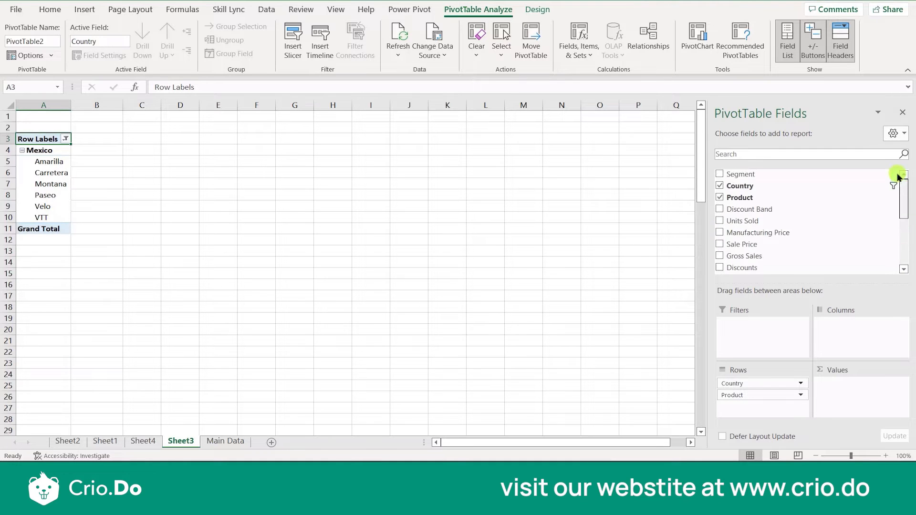
click(721, 186)
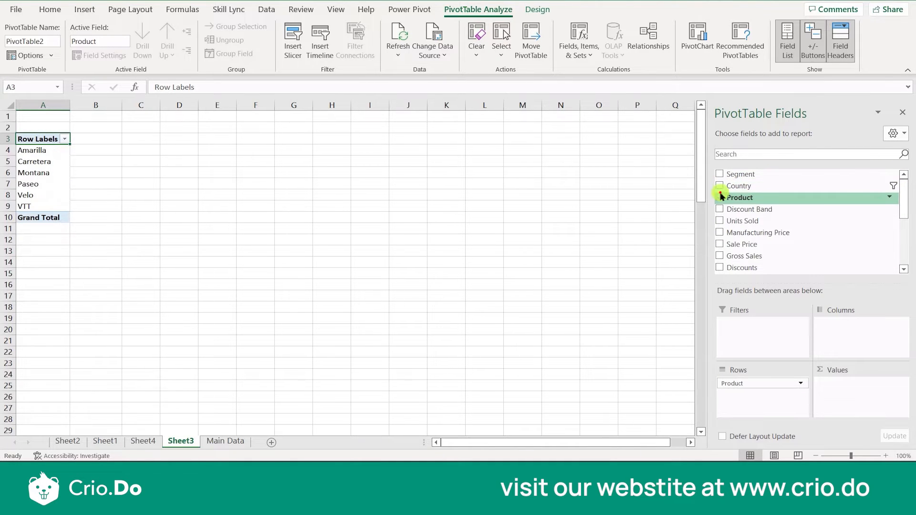
click(720, 197)
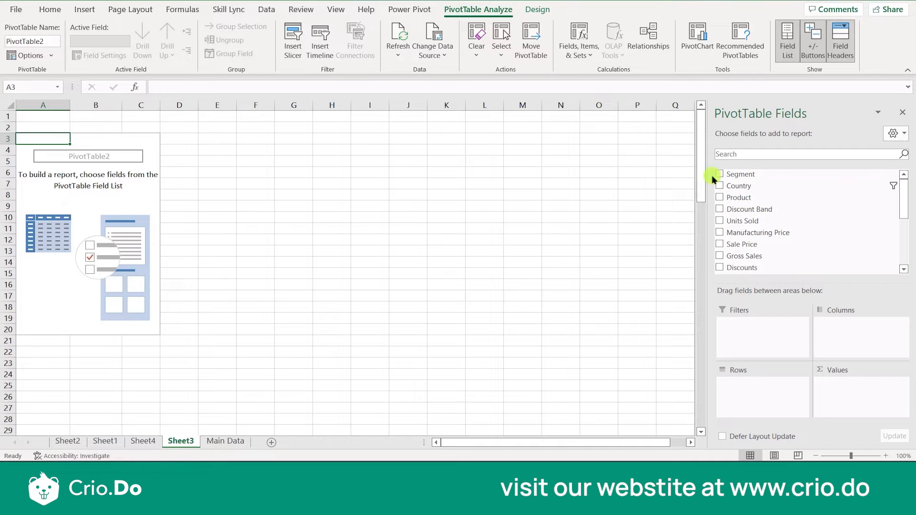
Add Segment as the row field and Units Sold as the summed value in the pivot table
click(720, 174)
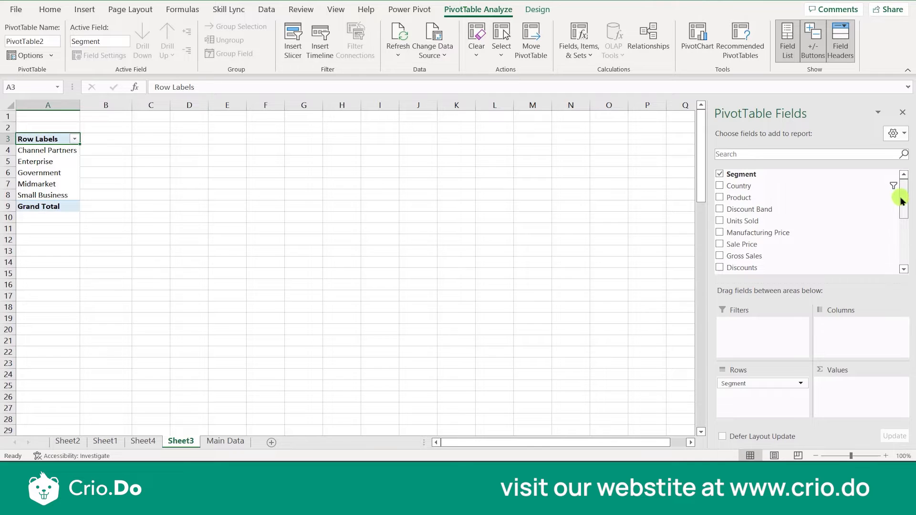
drag(901, 201, 901, 230)
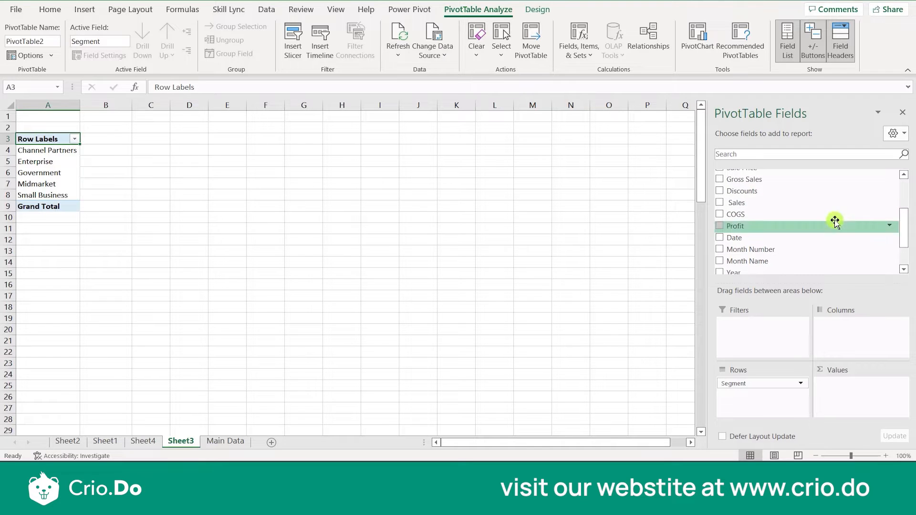
drag(903, 231, 901, 210)
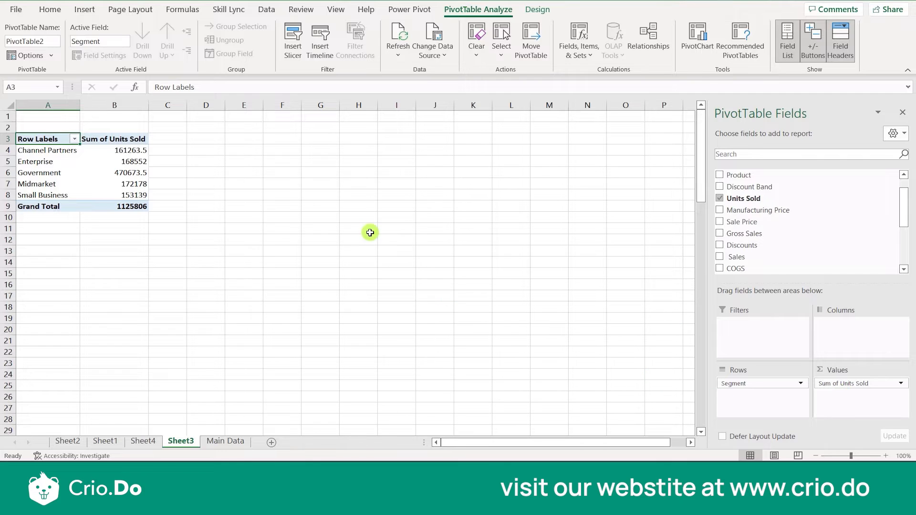
Insert a Pie pivot chart of units sold by segment and enlarge it to about 10.7 cm high and 16.36 cm wide
click(686, 47)
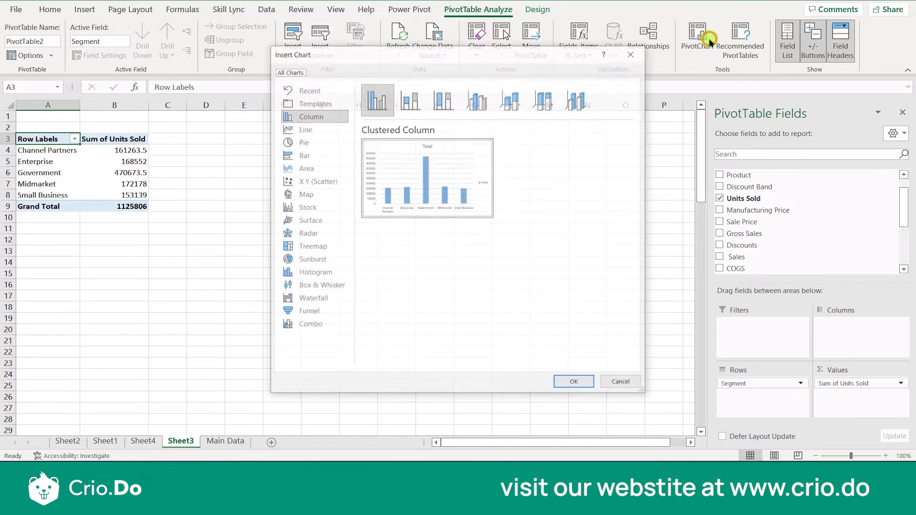
click(307, 141)
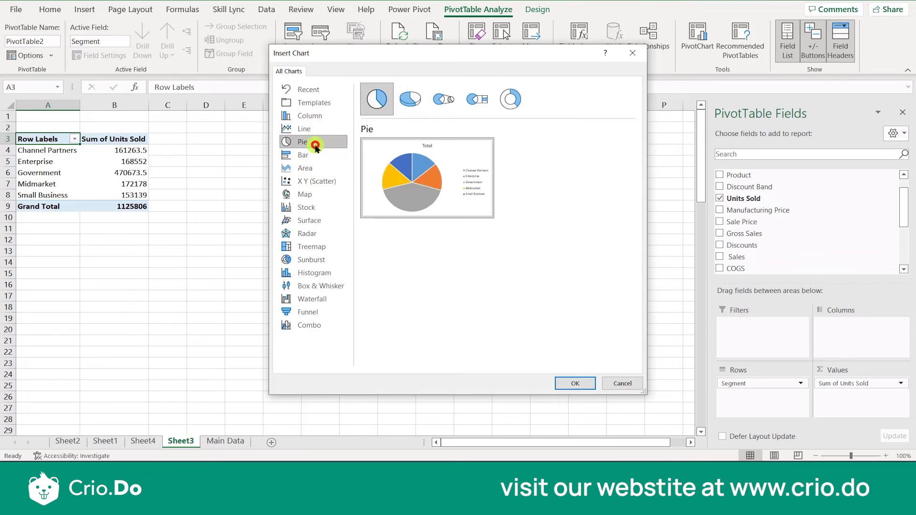
click(572, 383)
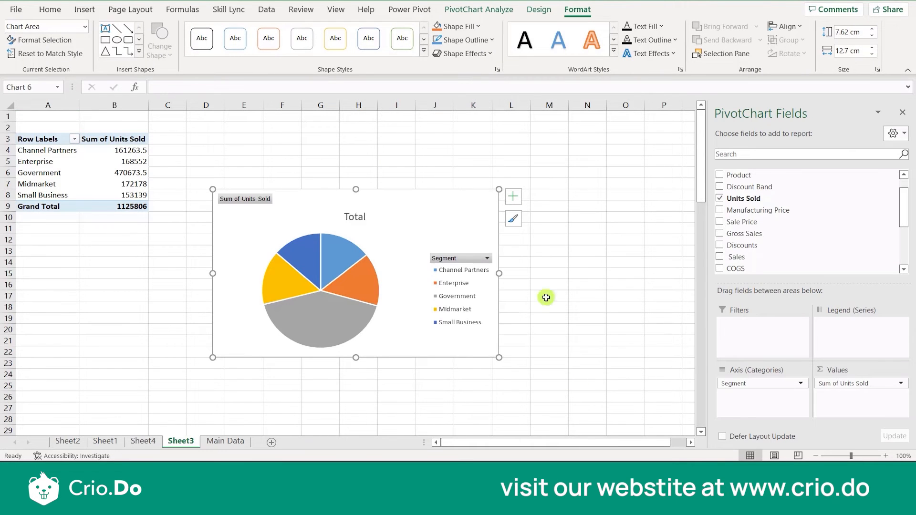
drag(498, 272, 581, 273)
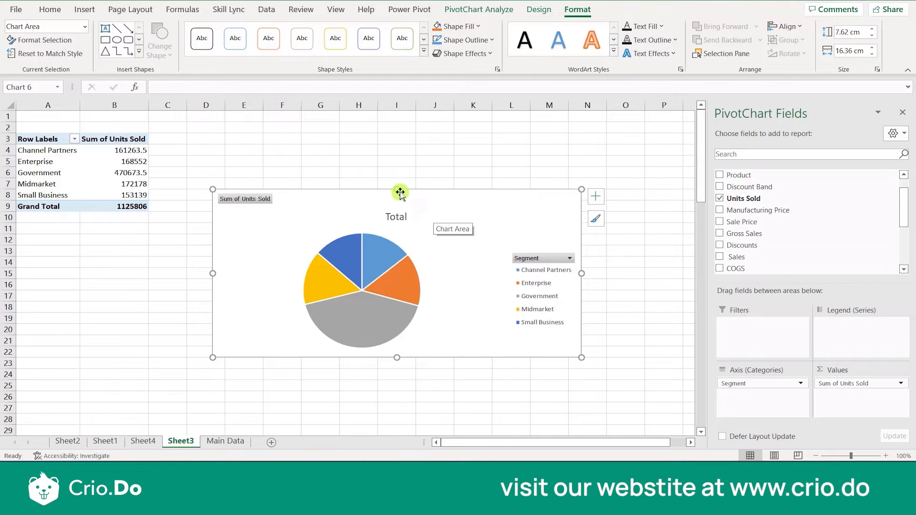
drag(398, 189, 406, 120)
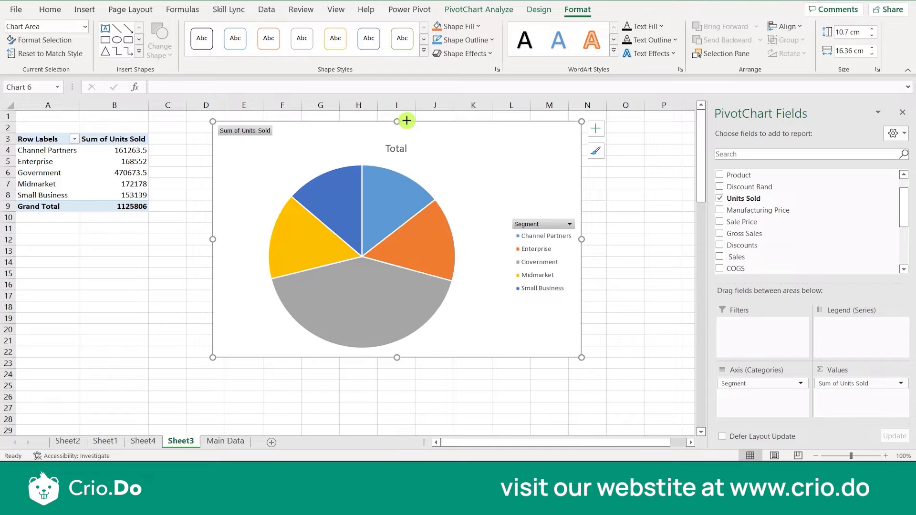
Sort the pie chart's segments from A to Z
click(529, 226)
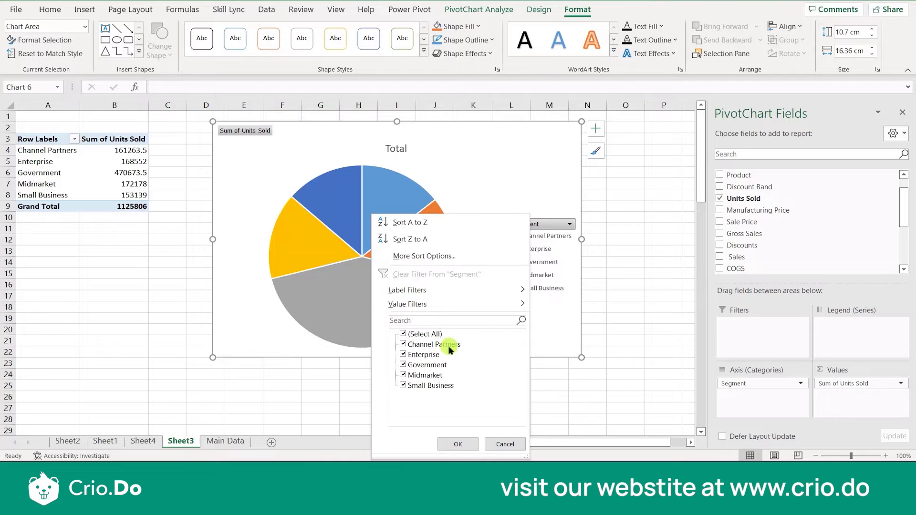
mouse_move(527, 312)
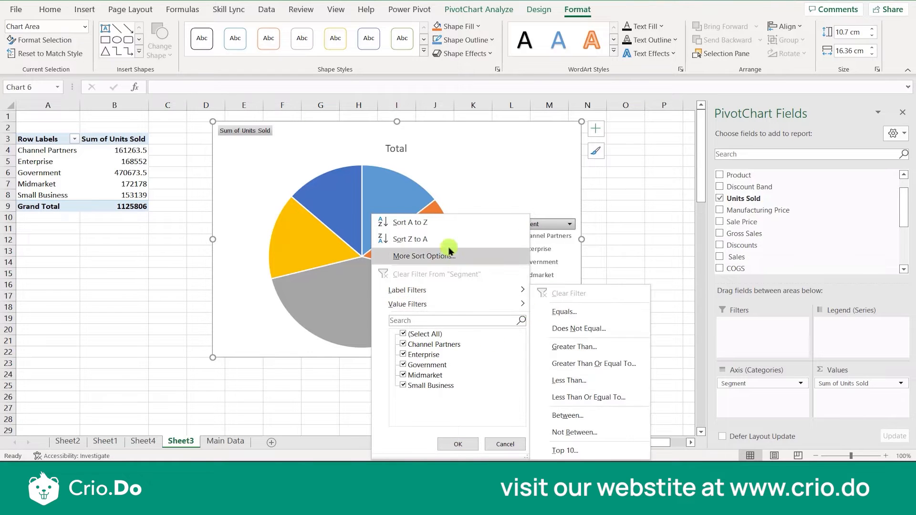
click(442, 223)
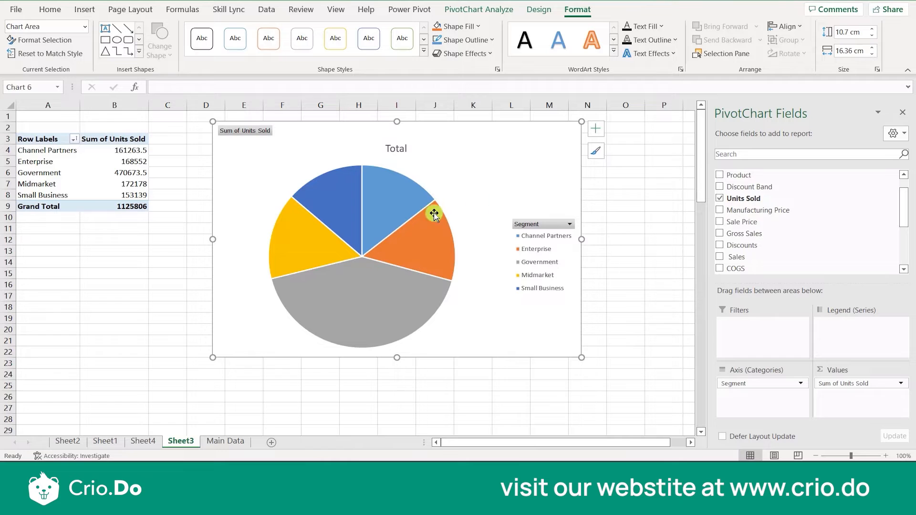
Sort the pie chart's segments from Z to A
click(561, 227)
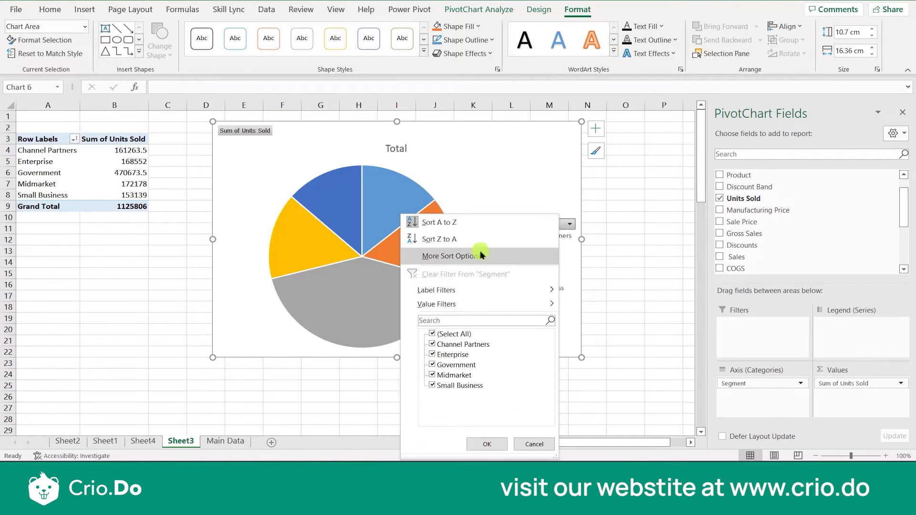
click(473, 237)
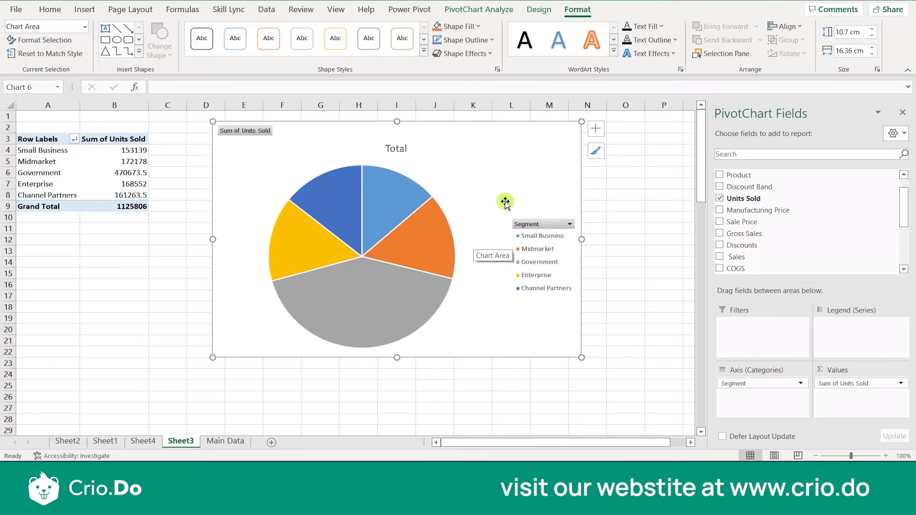
click(432, 225)
click(480, 175)
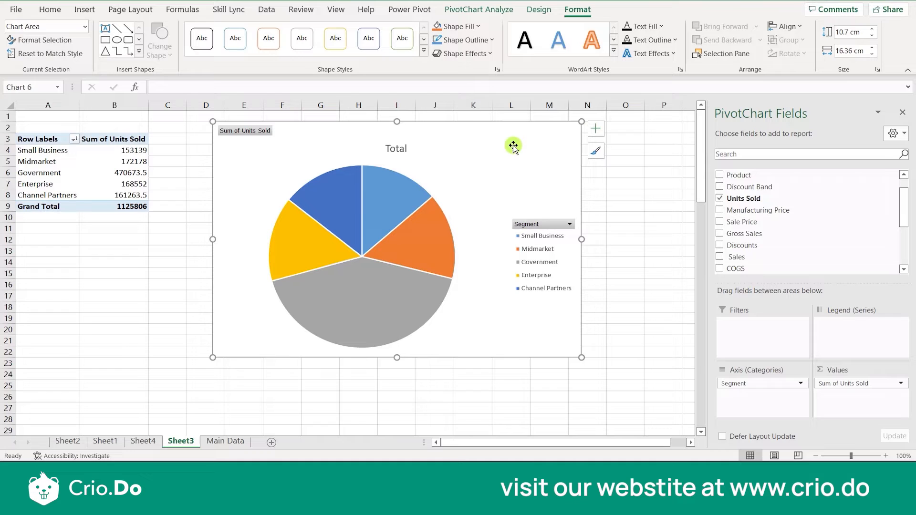
click(483, 137)
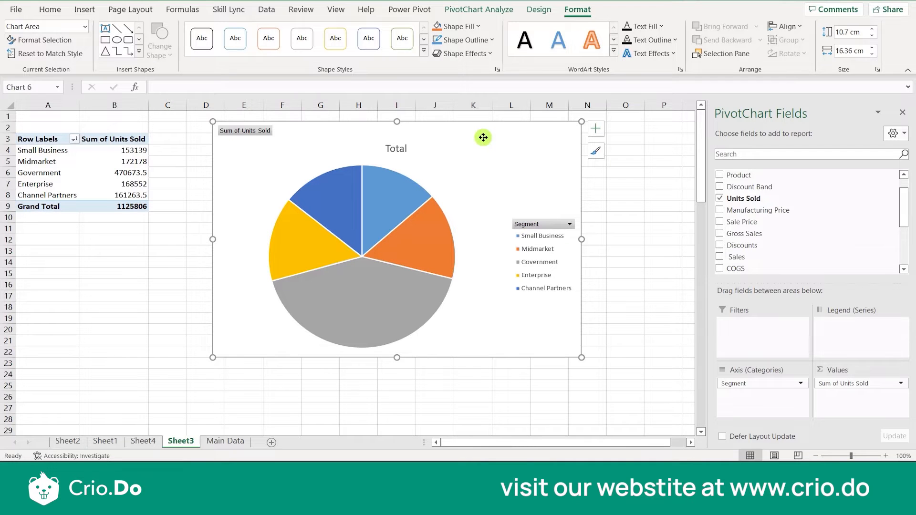
Browse the chart styles and colour palettes available for the pie chart
click(616, 168)
click(514, 163)
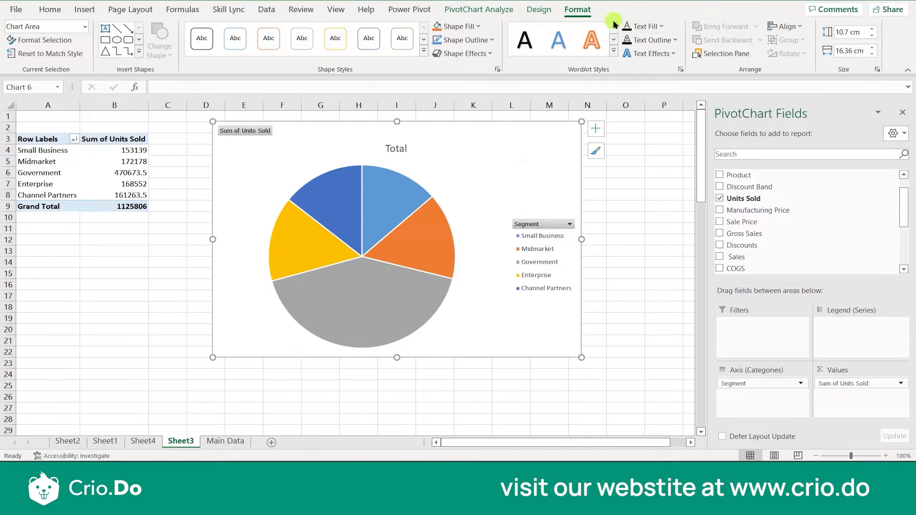
click(553, 9)
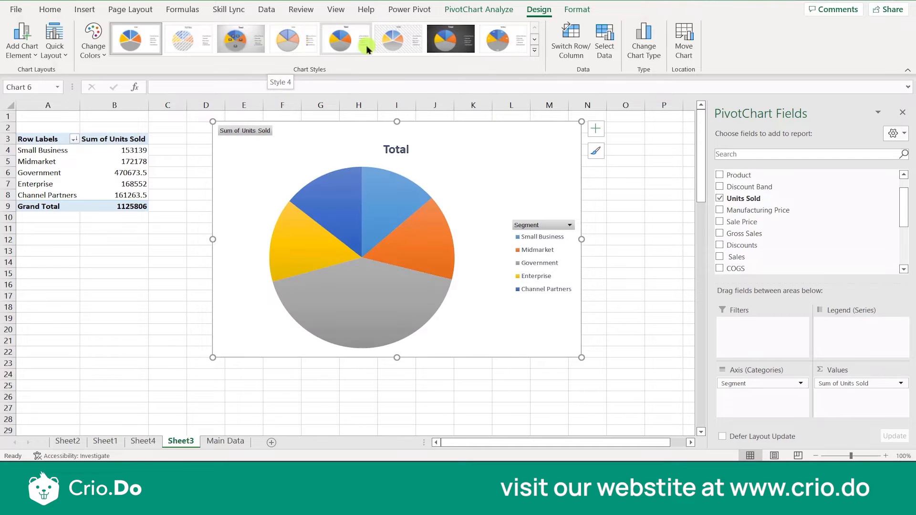
click(534, 51)
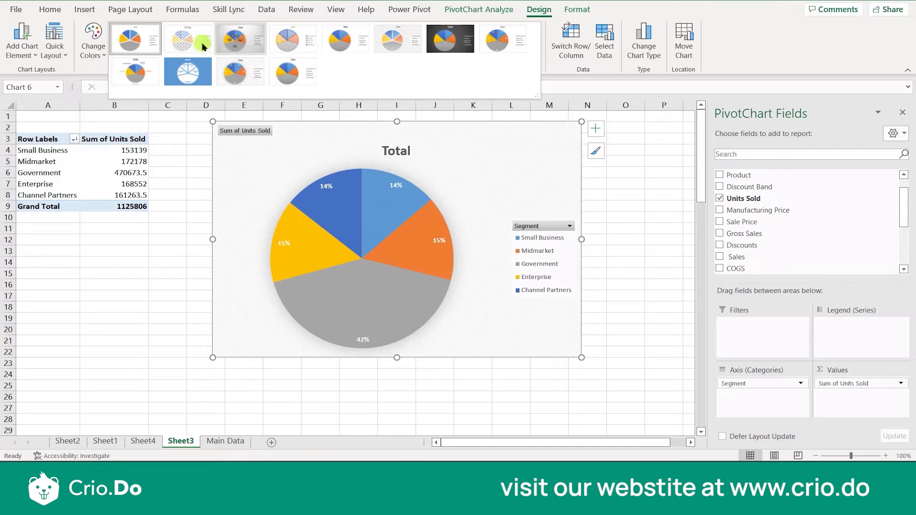
click(101, 52)
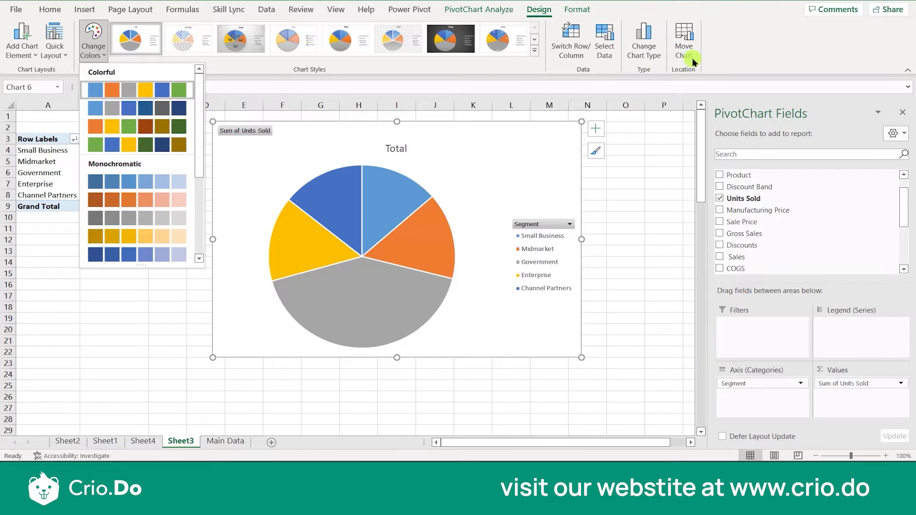
click(582, 11)
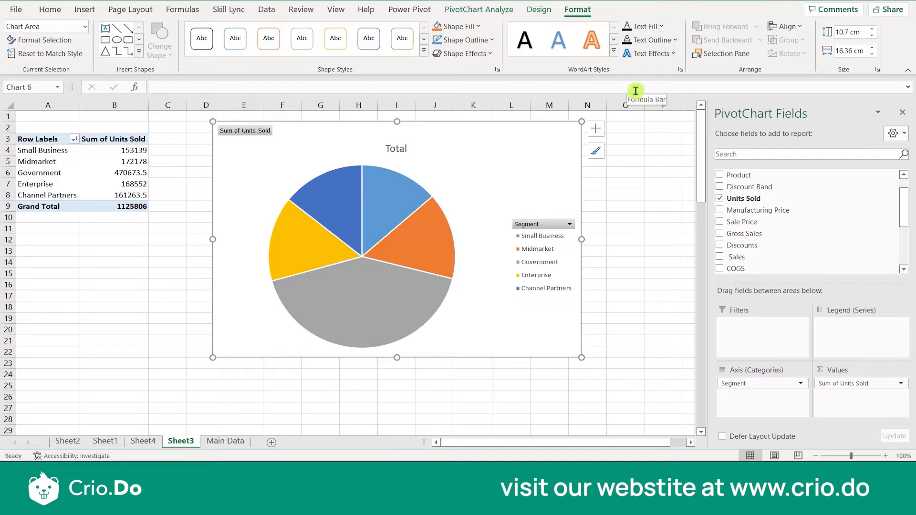
Delete the pie chart of units sold by segment
click(508, 191)
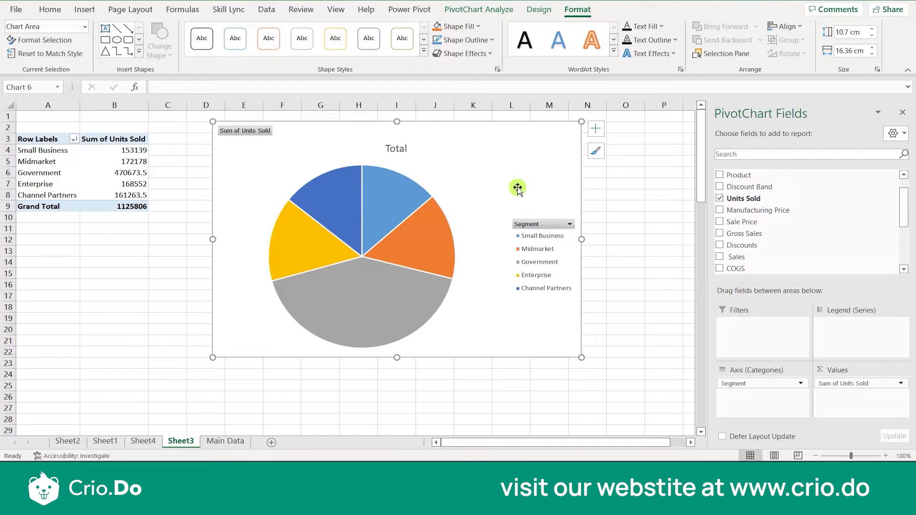
click(516, 184)
key(Delete)
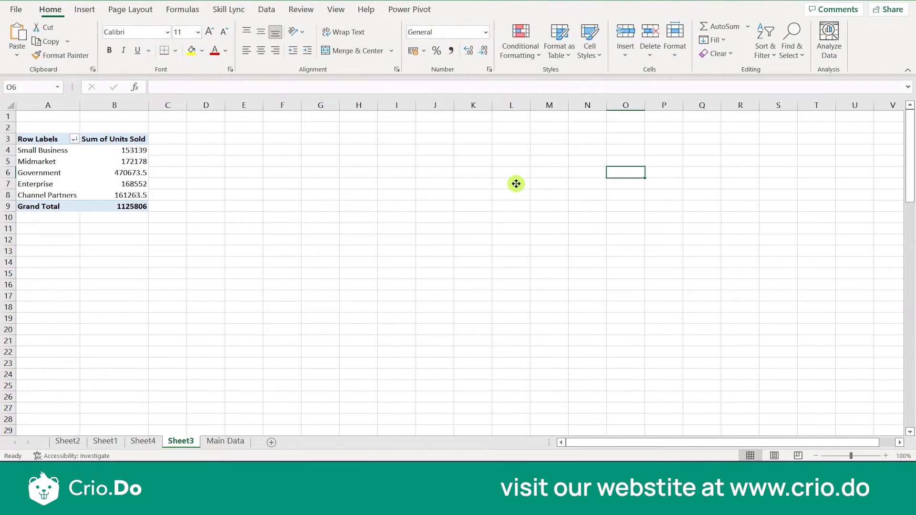
Replace Segment and Units Sold in the pivot table with Country as the row field and Discounts as the summed value
click(102, 170)
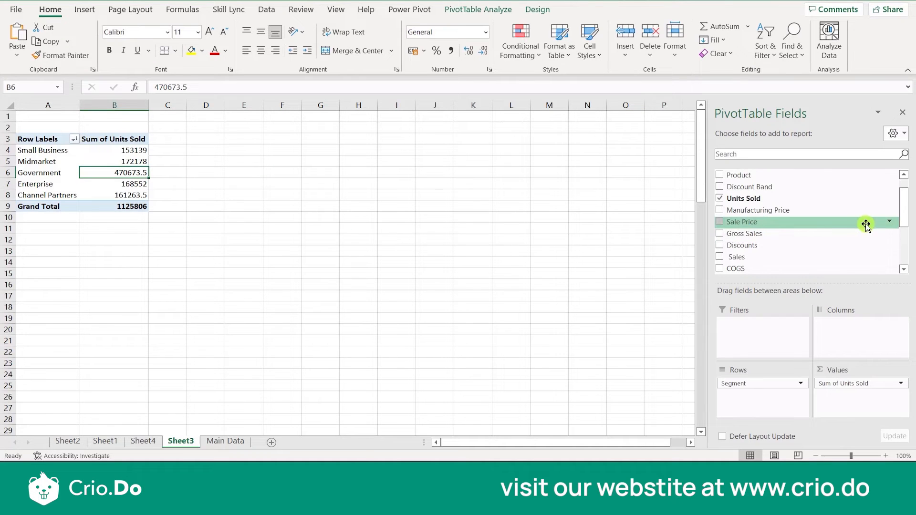
drag(902, 213, 901, 203)
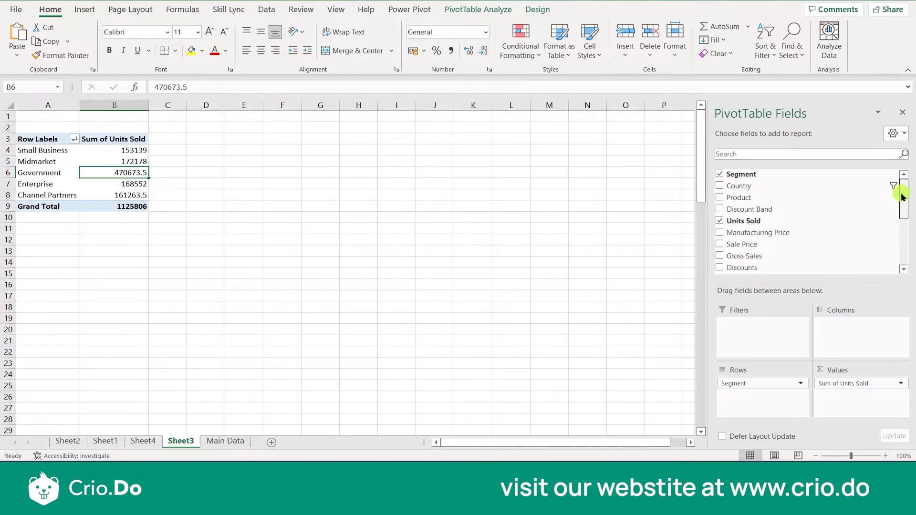
click(719, 174)
click(720, 186)
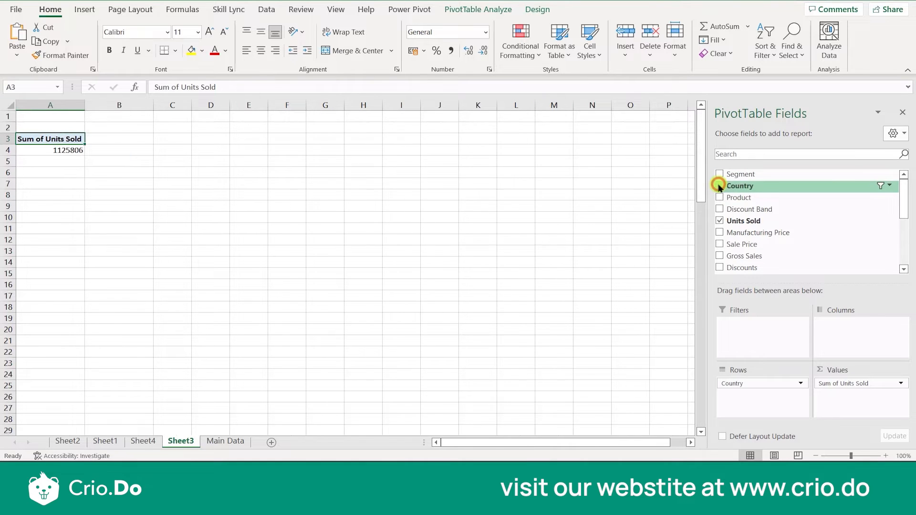
click(719, 221)
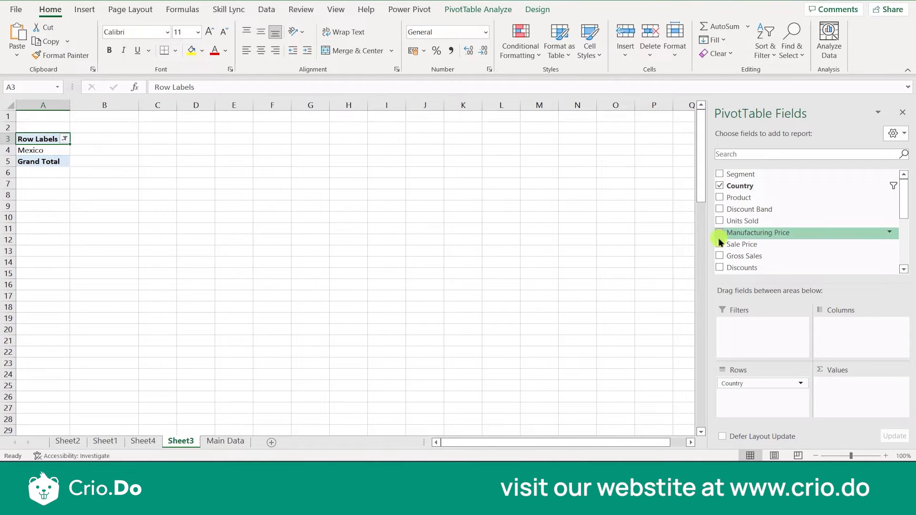
click(718, 266)
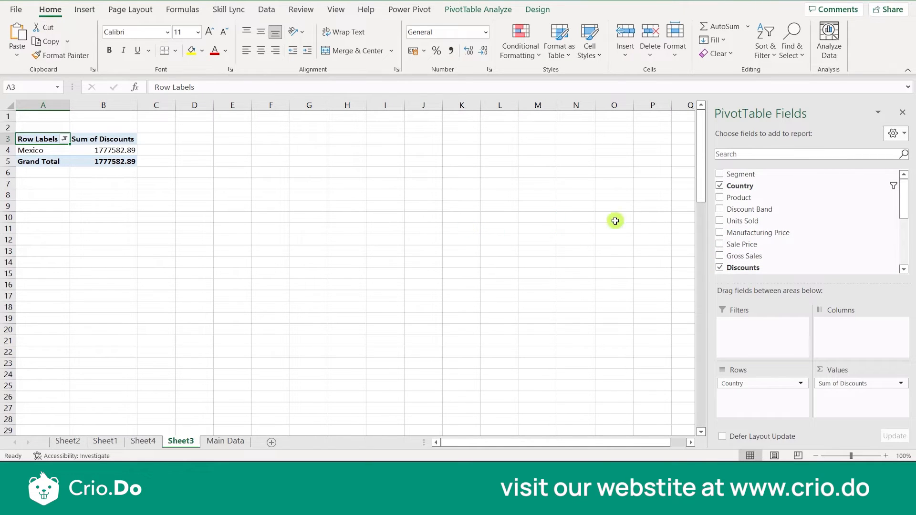
Change the Country filter on the pivot table's row labels to include all countries
click(64, 138)
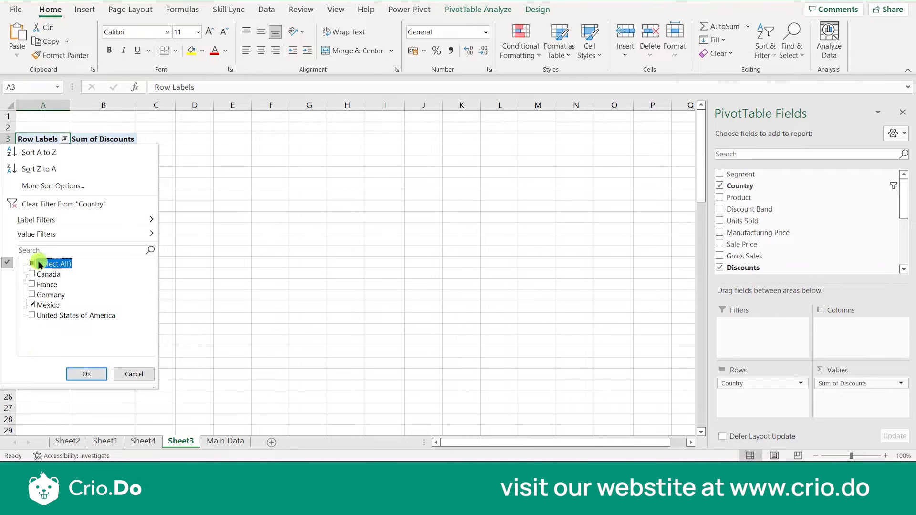
click(79, 374)
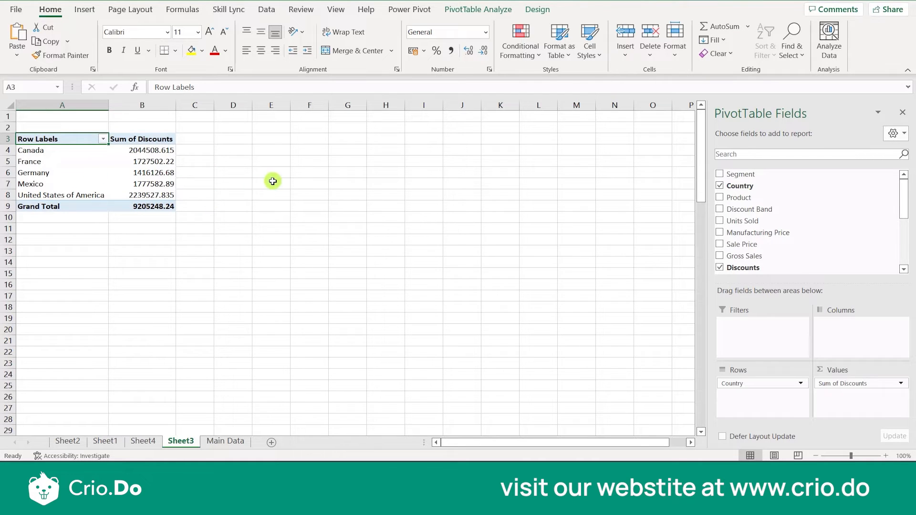
click(838, 382)
click(578, 340)
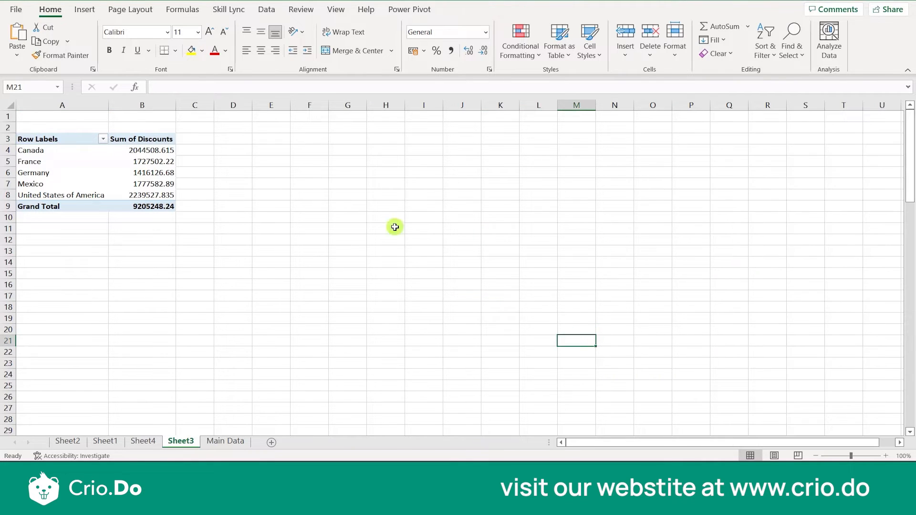
Insert a Clustered Bar pivot chart of discounts by country
click(137, 183)
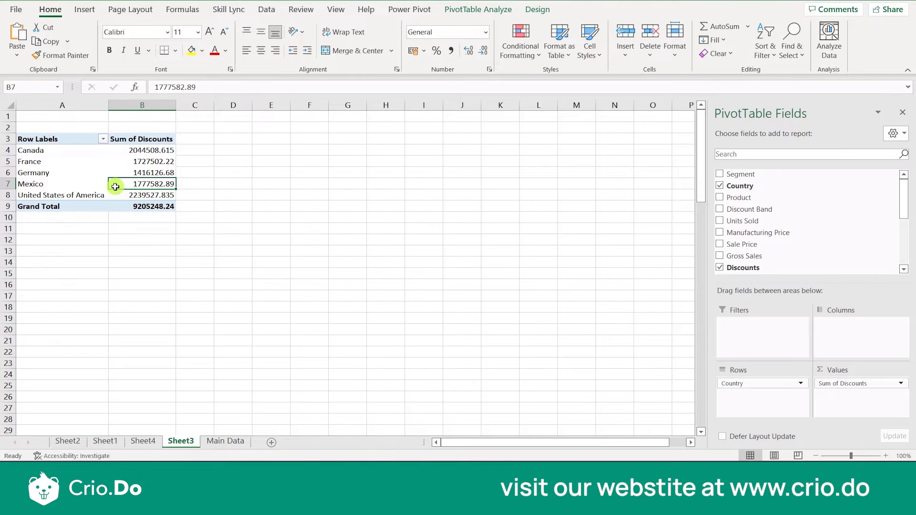
click(507, 14)
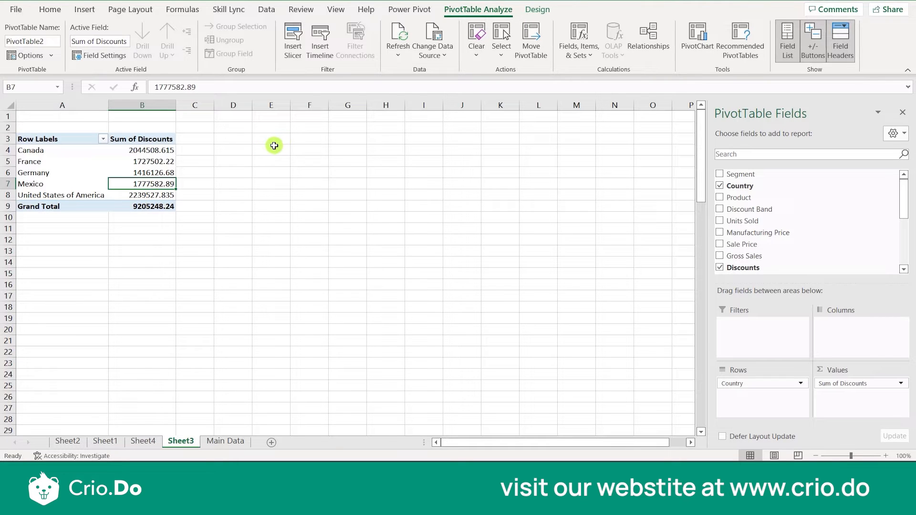
click(709, 31)
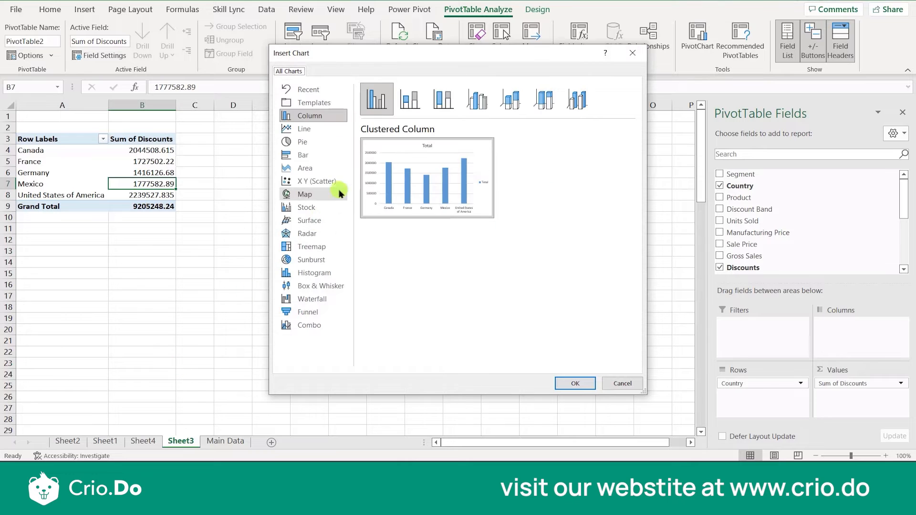
click(319, 156)
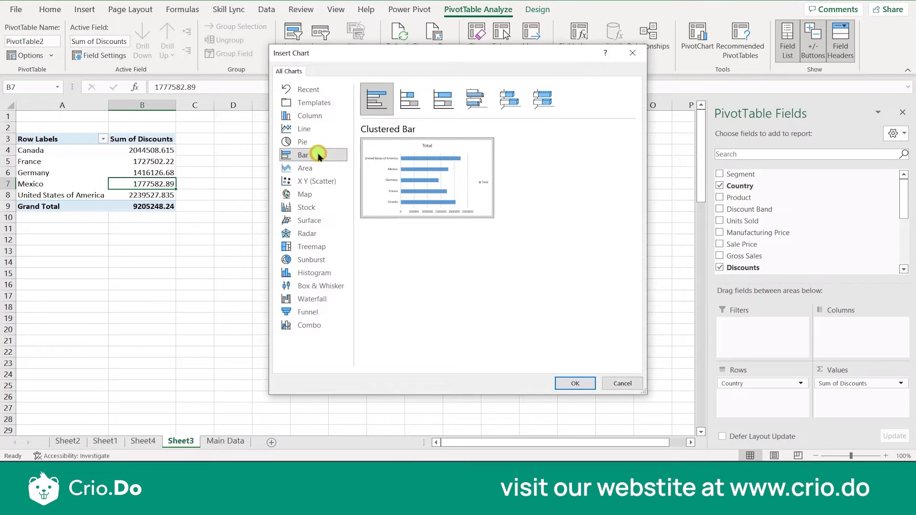
click(572, 383)
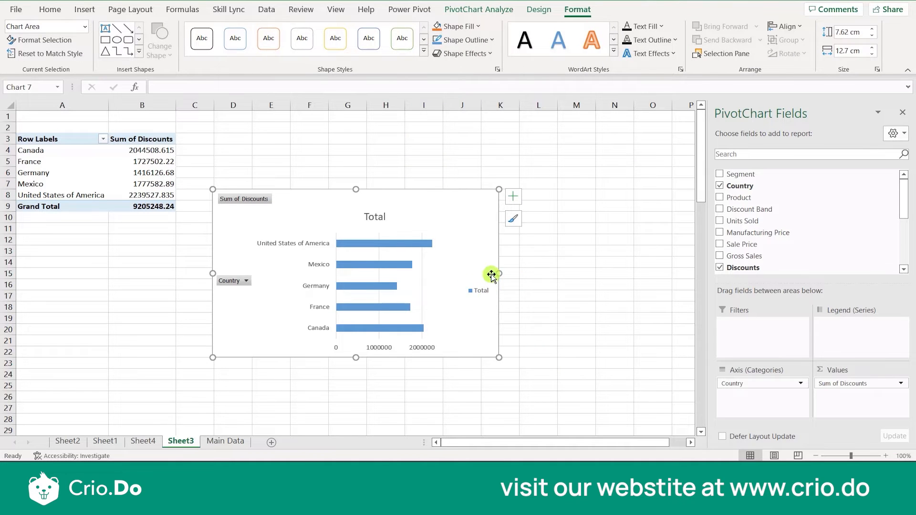
Enlarge the bar chart to about 12.49 cm high and 18.01 cm wide
drag(497, 271, 617, 273)
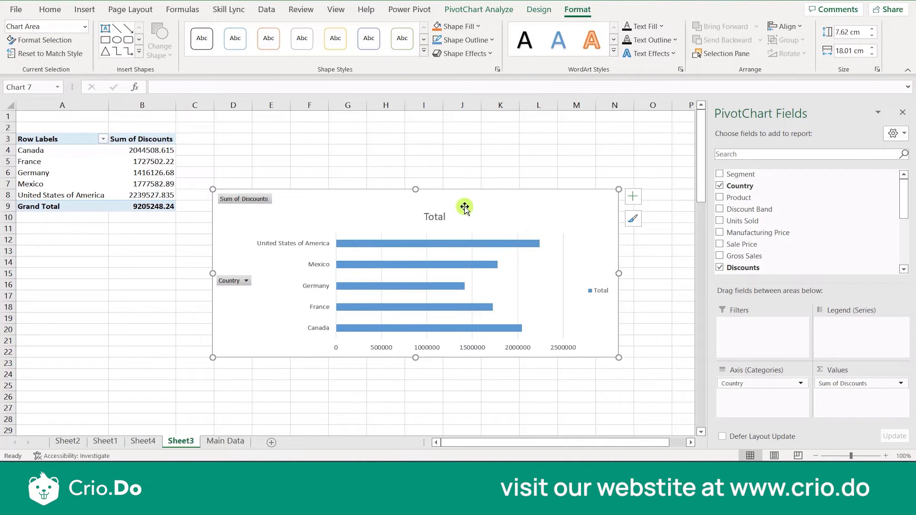
drag(418, 187, 433, 125)
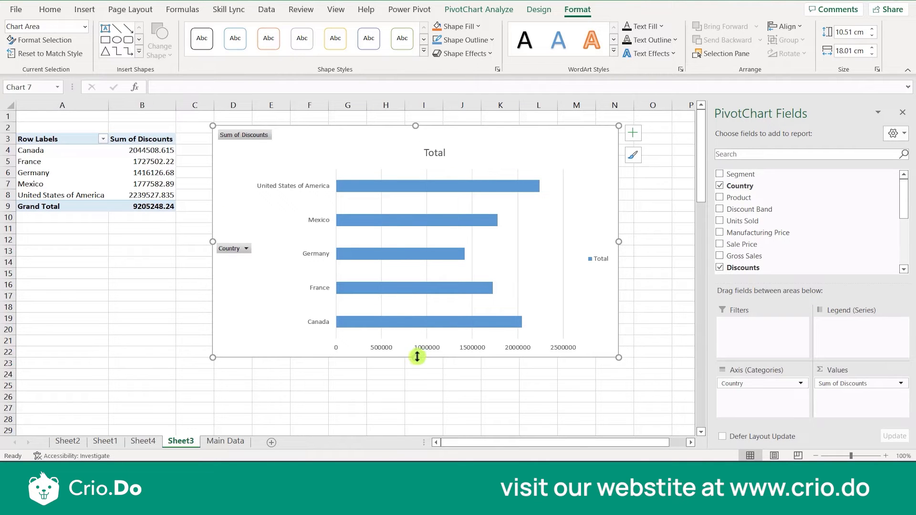
drag(416, 356, 413, 401)
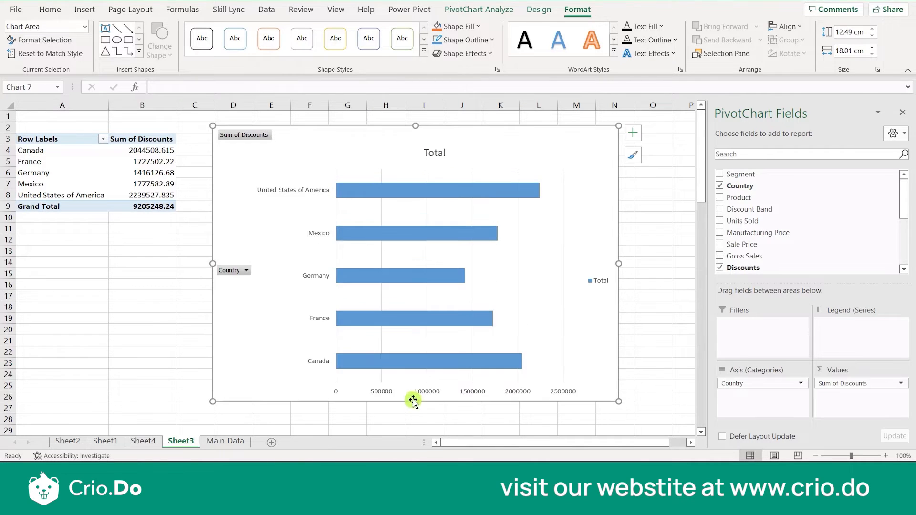
Check the bar chart's Country filter and preview the available chart styles, including Style 7
click(249, 271)
click(248, 270)
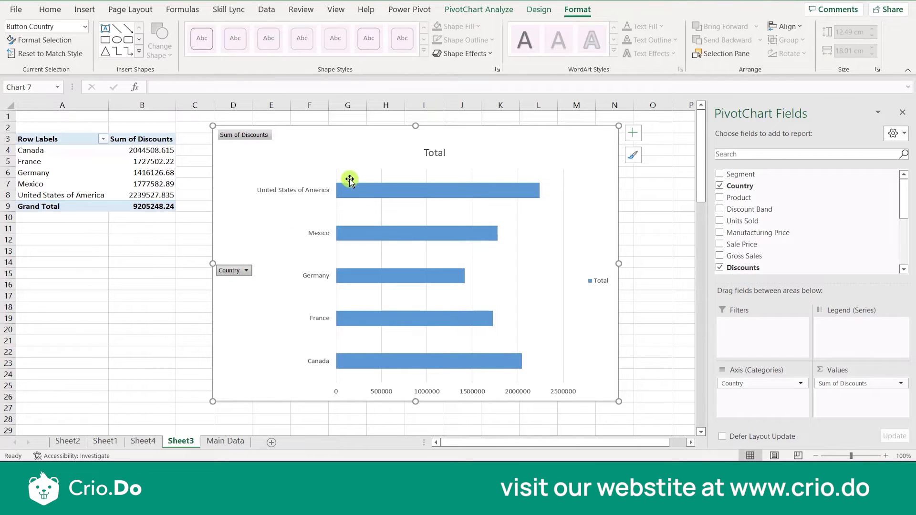
click(565, 174)
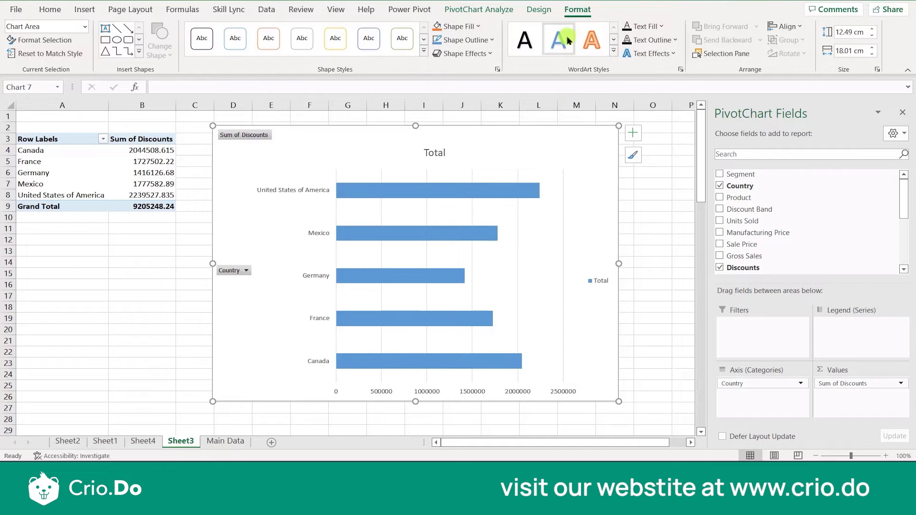
click(542, 11)
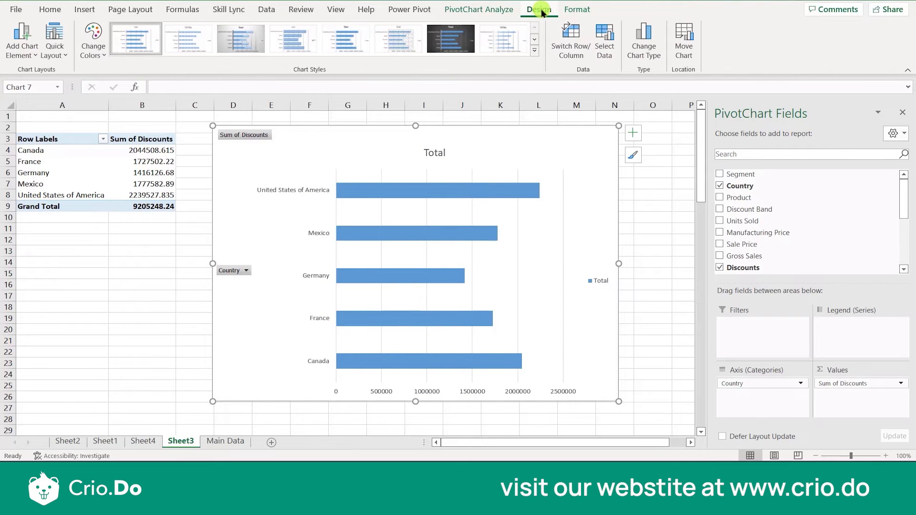
click(535, 47)
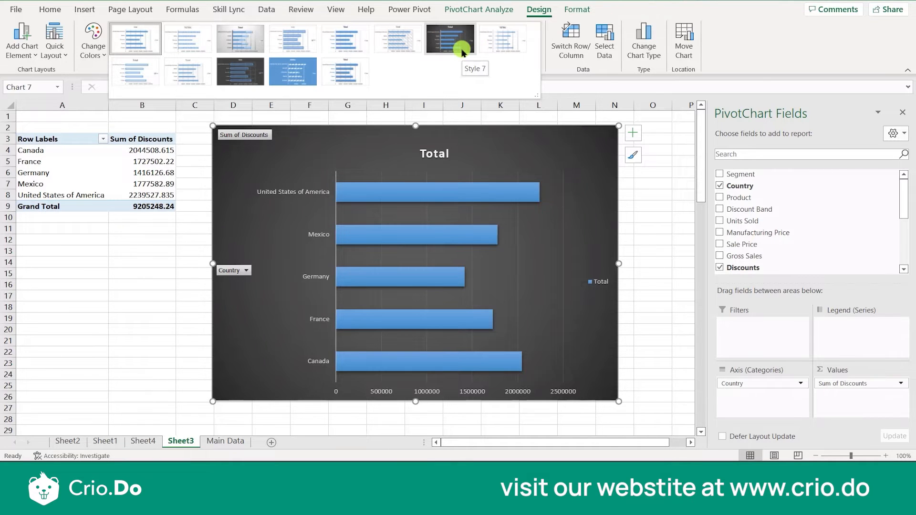
click(449, 46)
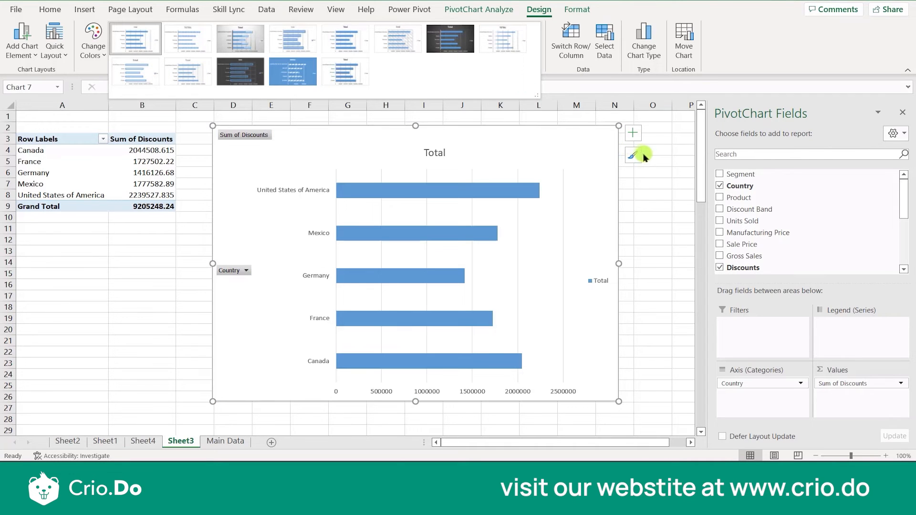
click(653, 151)
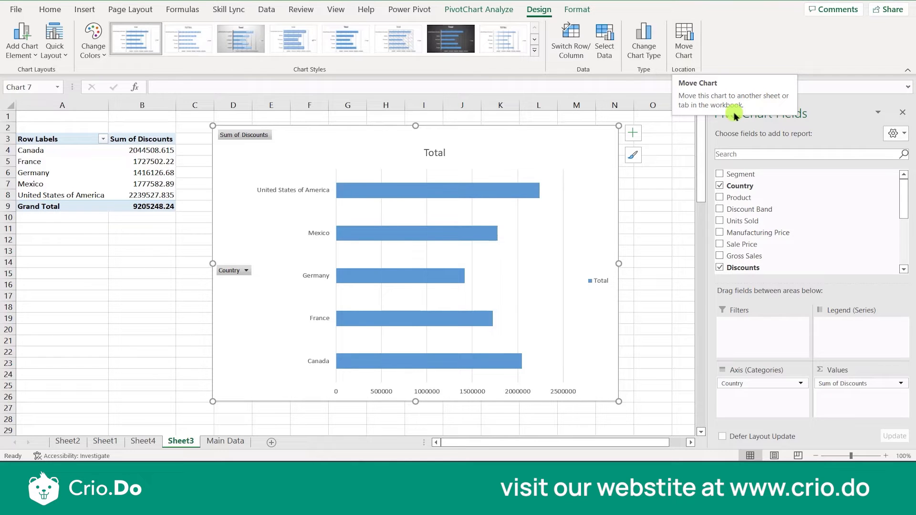
Delete the bar chart of discounts by country
click(630, 229)
click(602, 227)
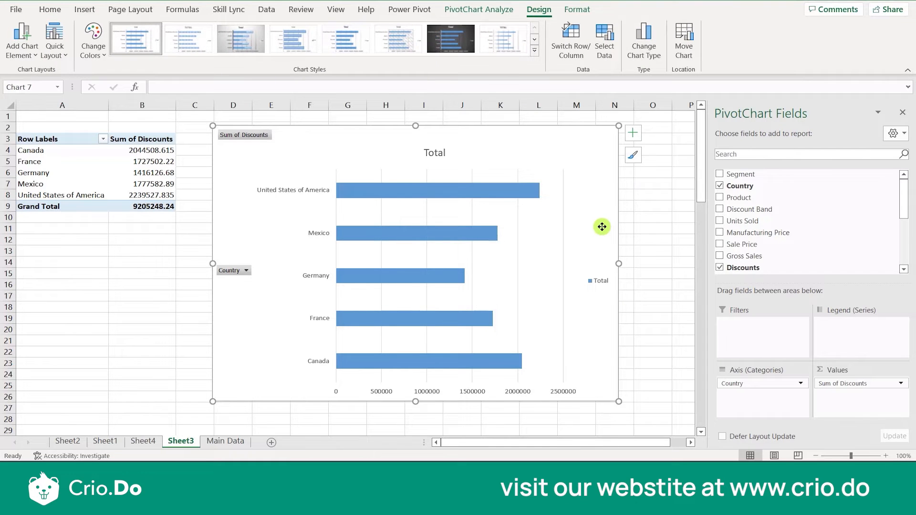
key(Delete)
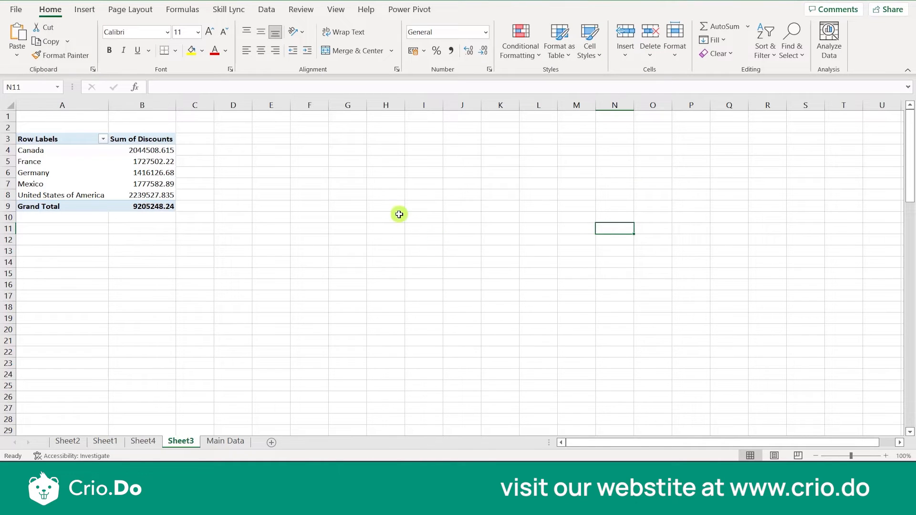
Remove Country and Discounts from the pivot table and add Year as the row field
click(127, 172)
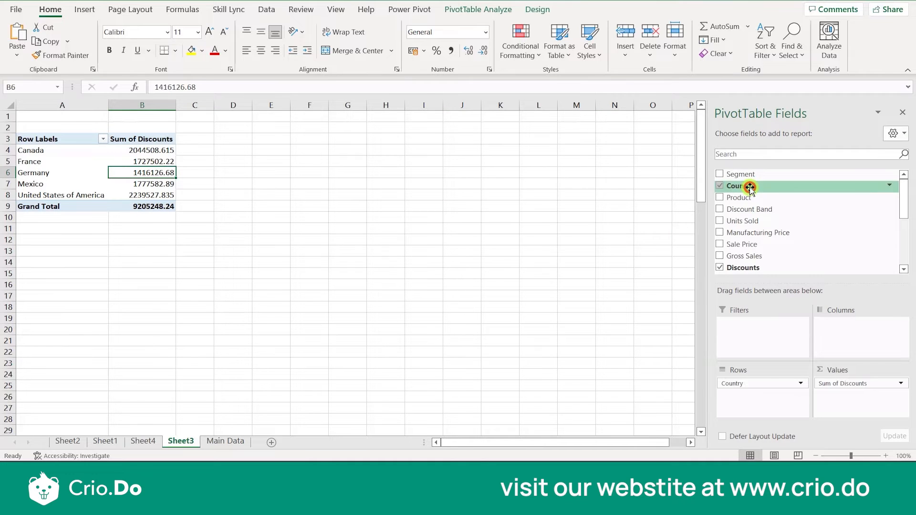
click(720, 185)
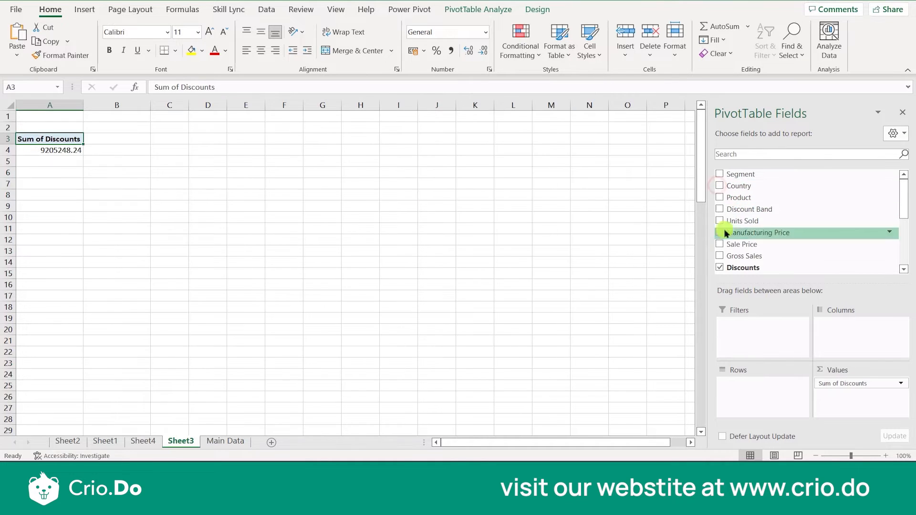
click(719, 268)
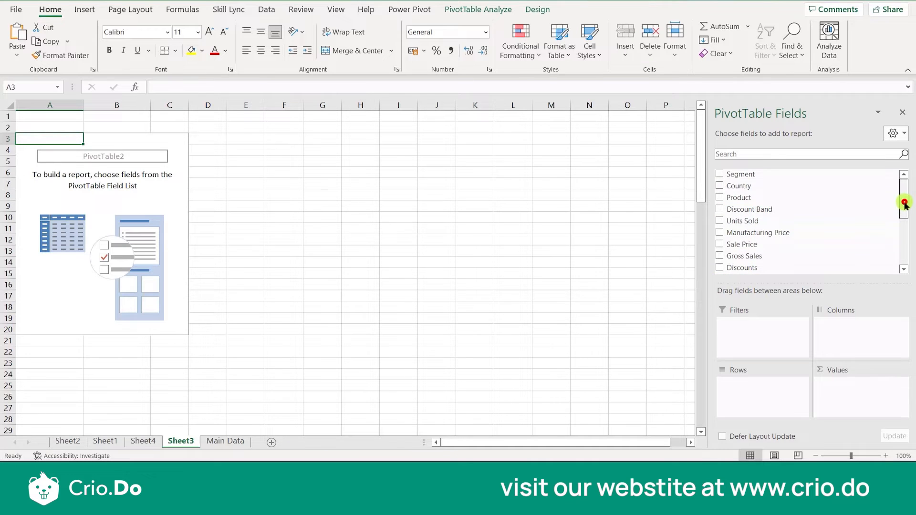
drag(905, 205, 901, 265)
click(720, 228)
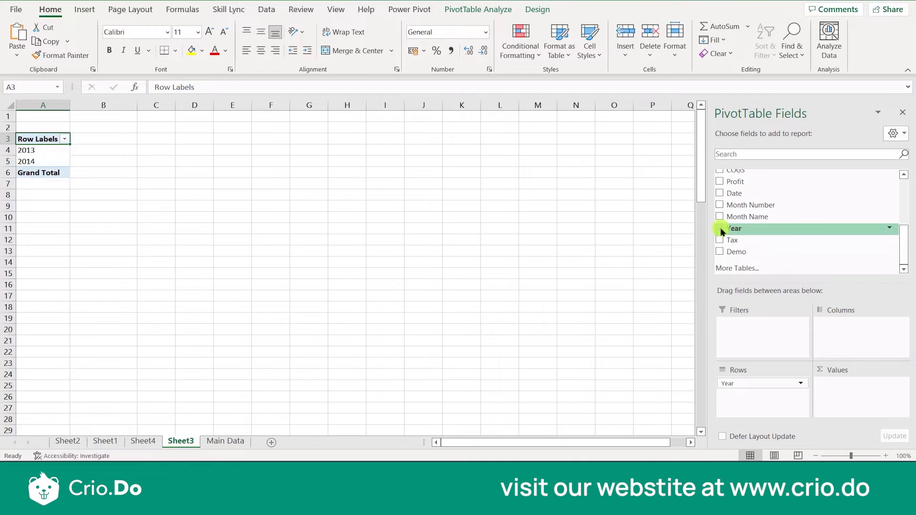
Add Product and Month Name as row fields and Profit as the value, and move Year to the columns of the pivot table
drag(905, 238, 897, 156)
click(719, 198)
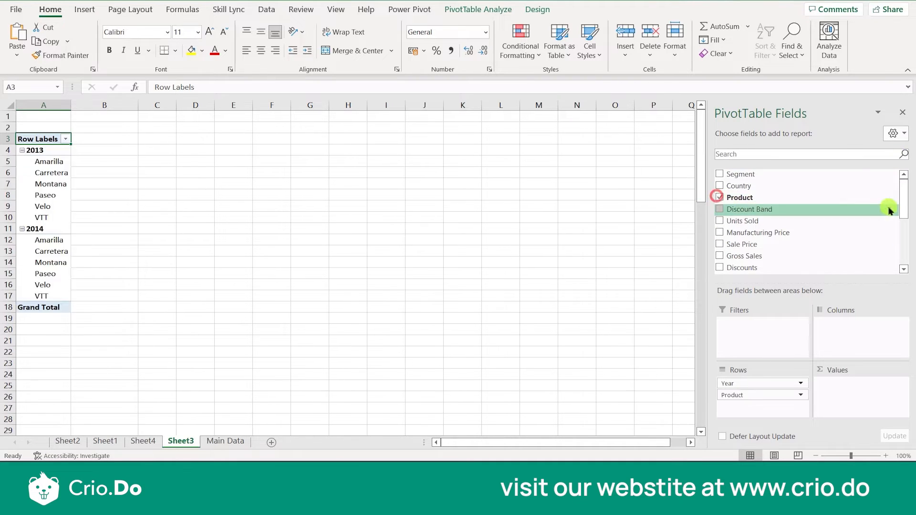
drag(903, 189, 911, 264)
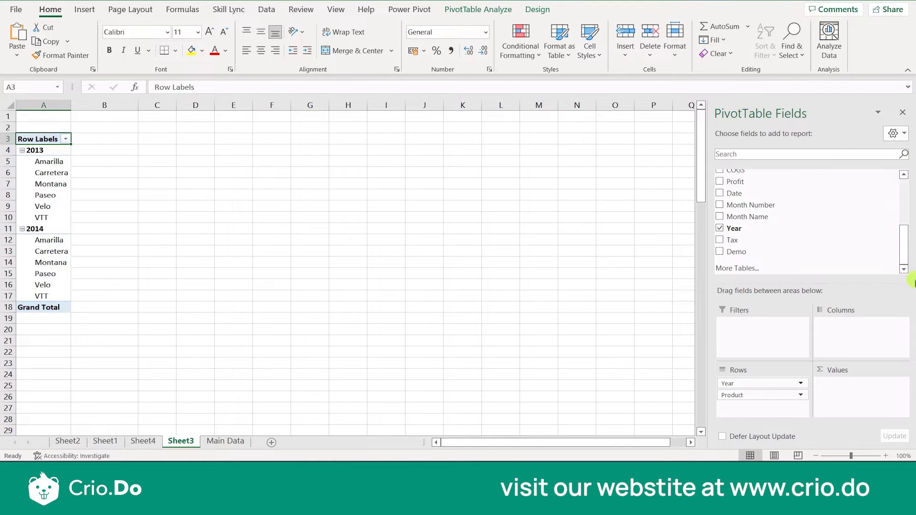
click(719, 217)
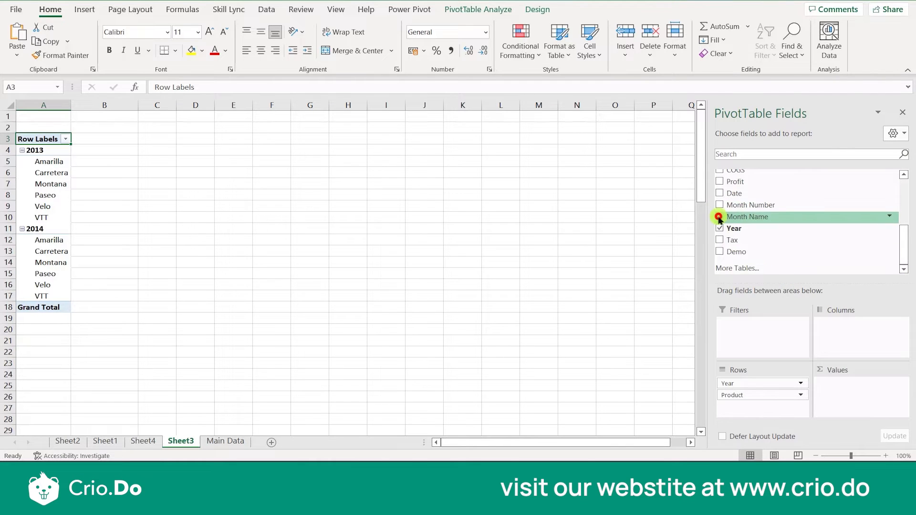
click(720, 181)
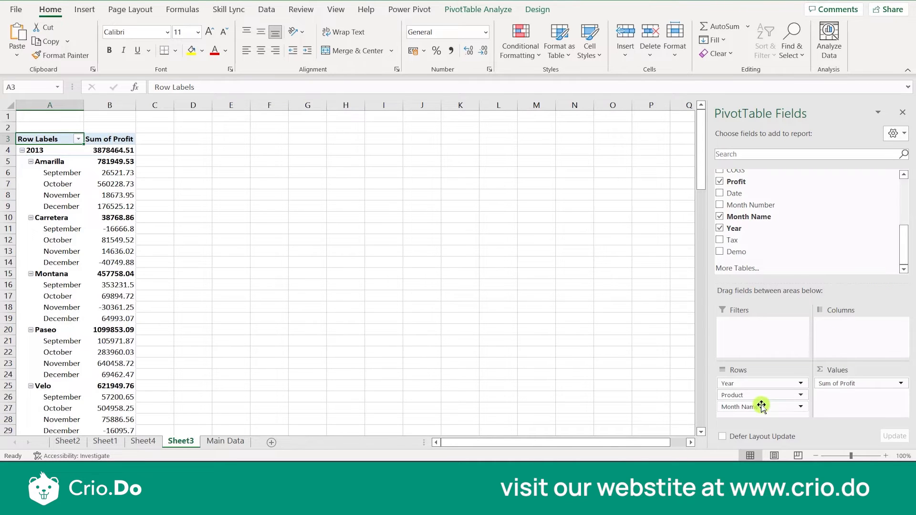
drag(778, 386, 865, 339)
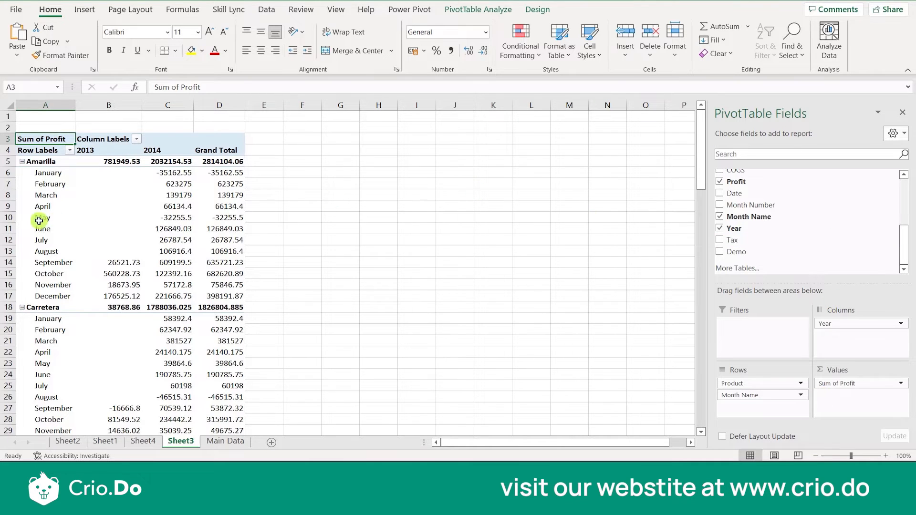
Insert a Line pivot chart of profit by product and month, with a series for each year
click(79, 210)
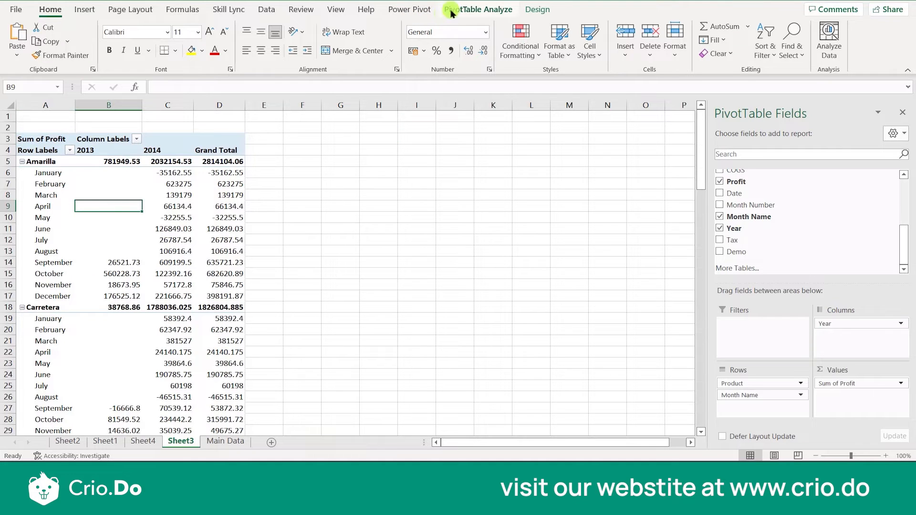
click(420, 9)
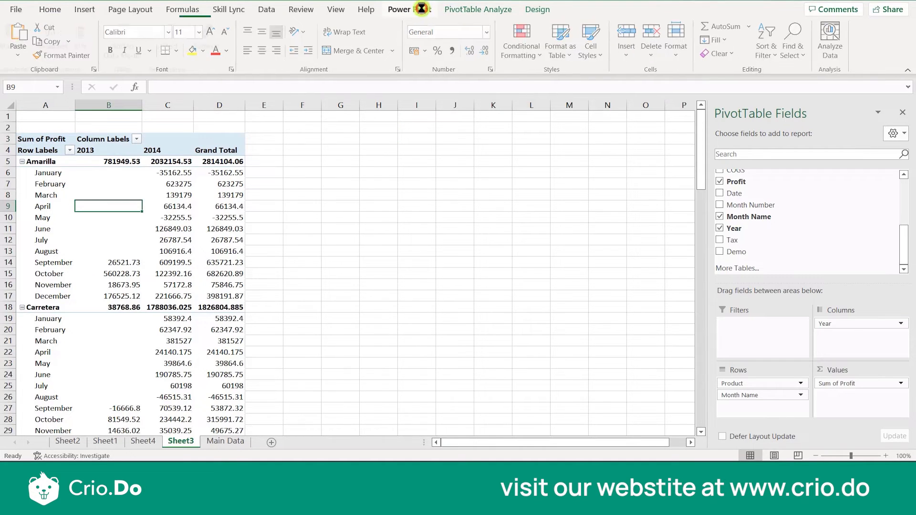
click(450, 11)
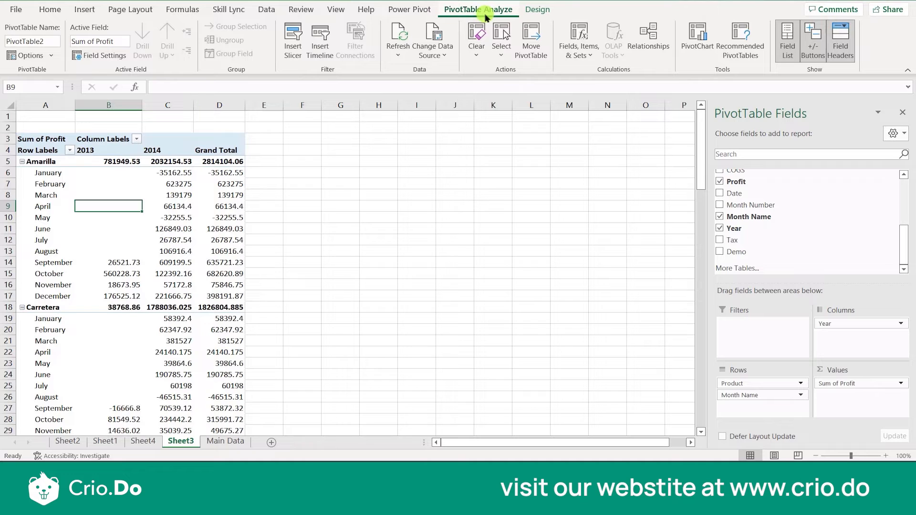
click(695, 36)
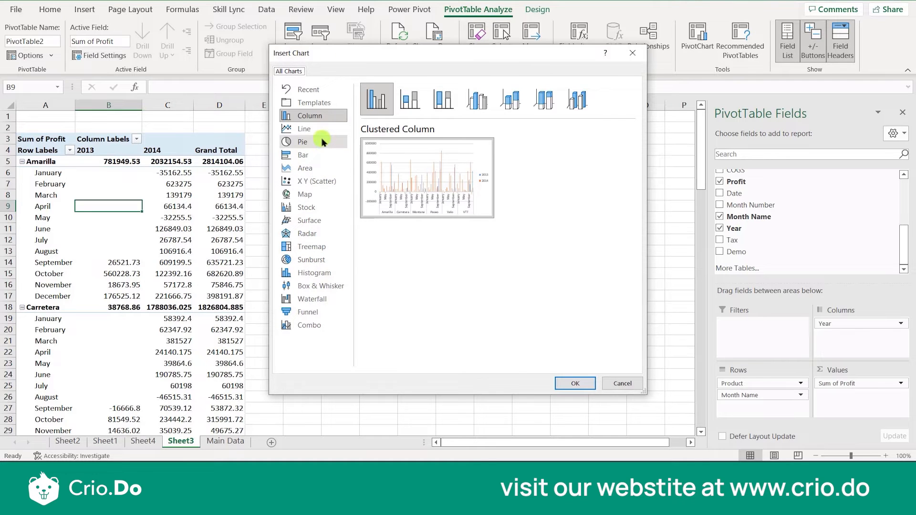
click(304, 129)
mouse_move(422, 201)
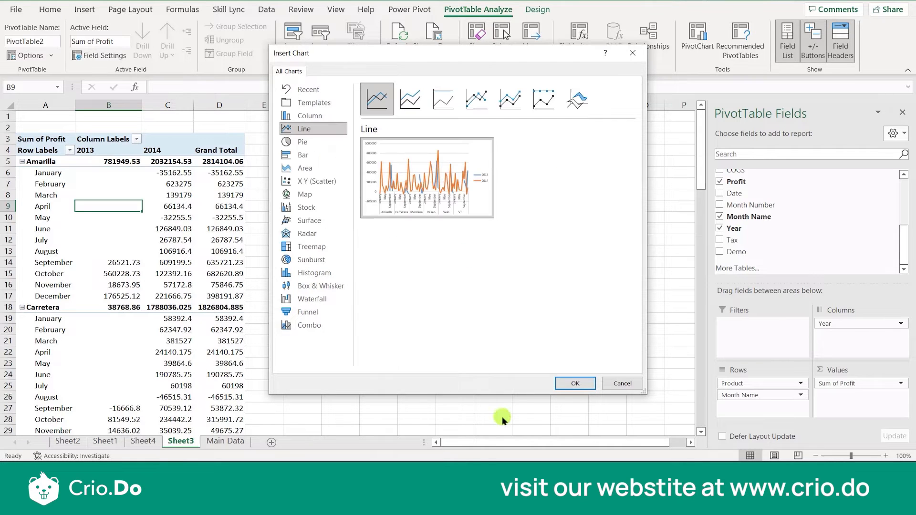
click(583, 388)
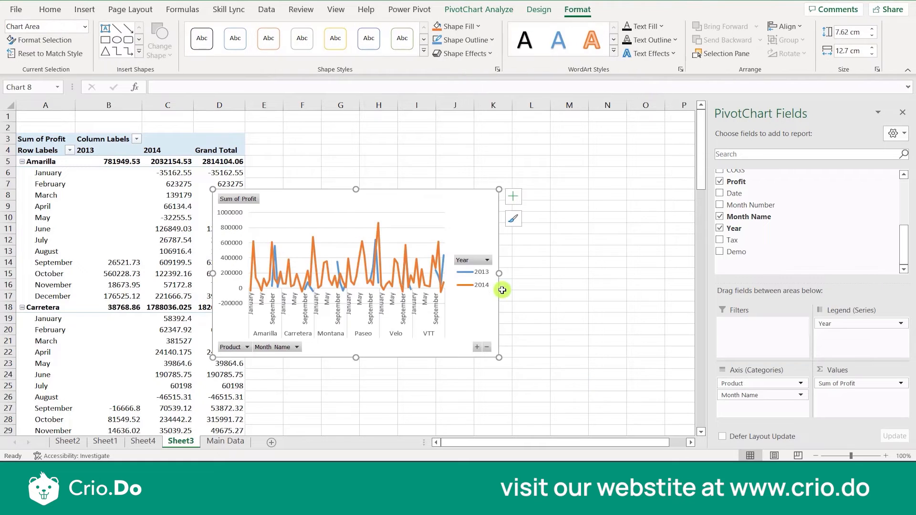
Enlarge the line chart to about 10.17 cm high and 27.01 cm wide
drag(500, 272, 693, 405)
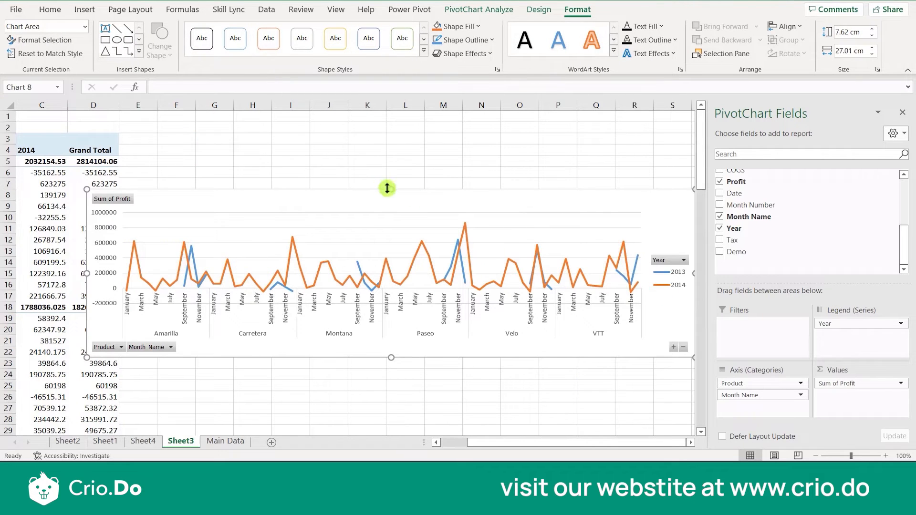
drag(389, 189, 393, 132)
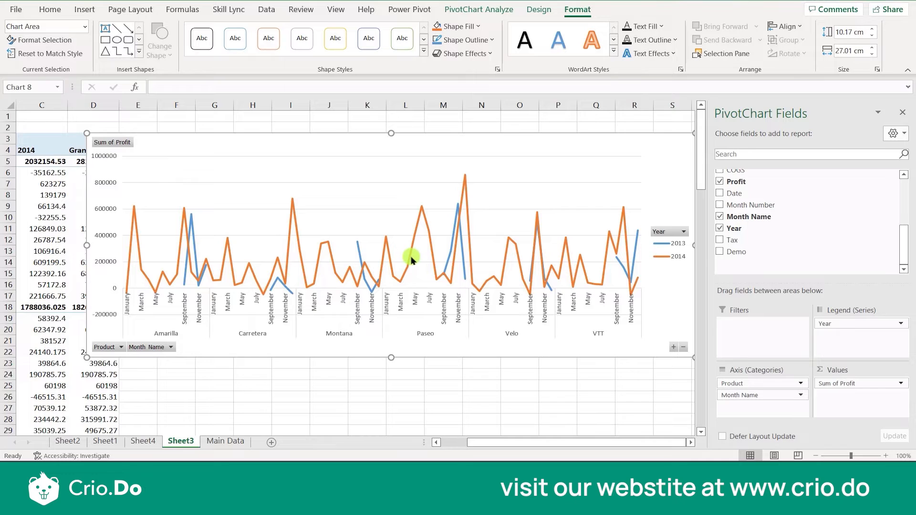
mouse_move(412, 259)
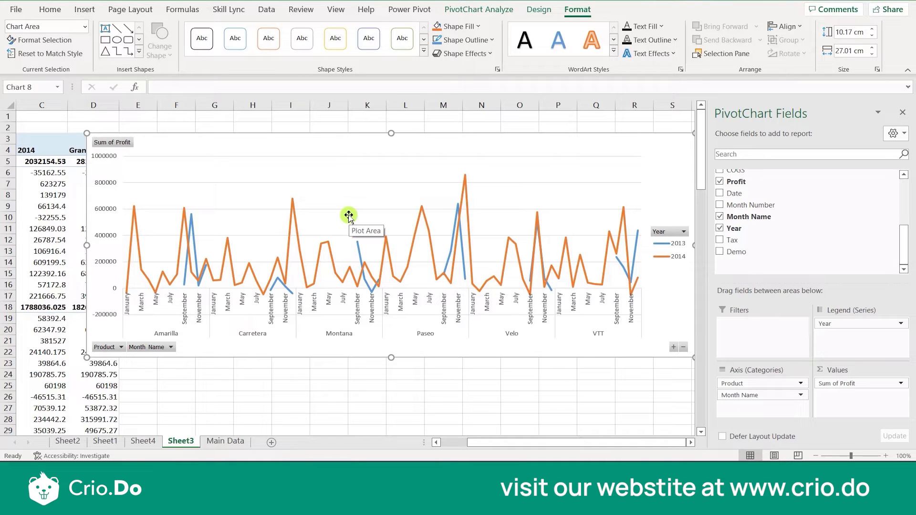
Delete the line chart of profit by product and month
click(390, 187)
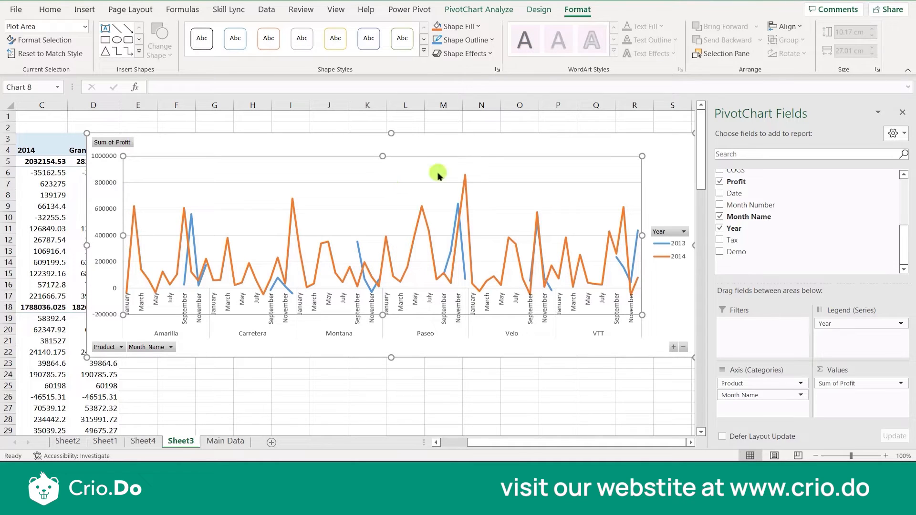
click(464, 148)
key(Delete)
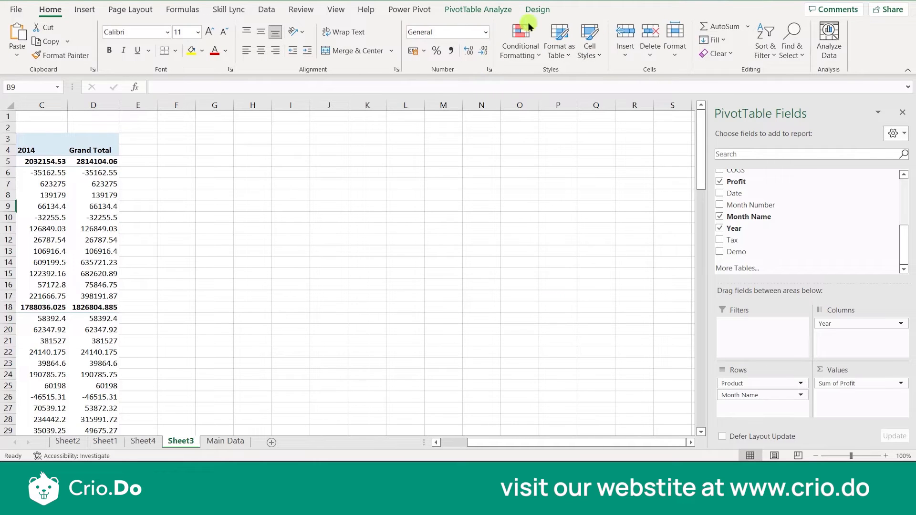
click(489, 11)
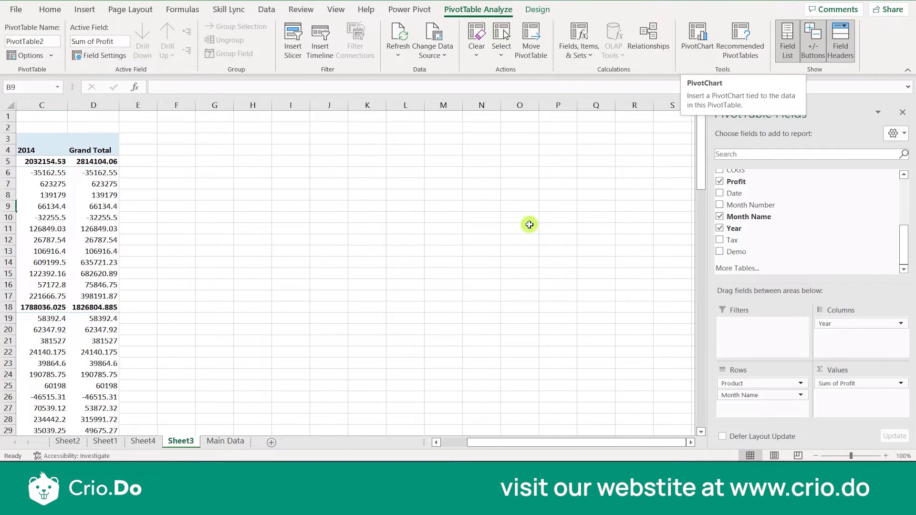
drag(477, 443, 458, 442)
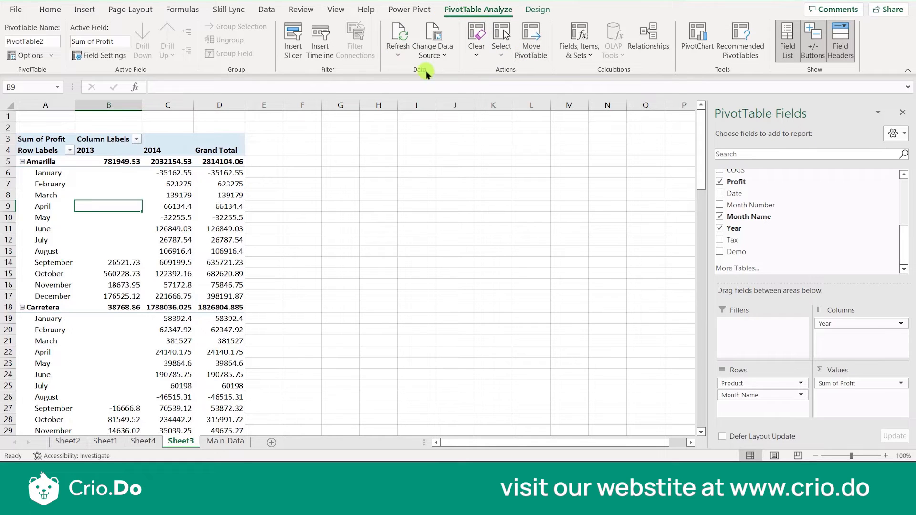
click(289, 56)
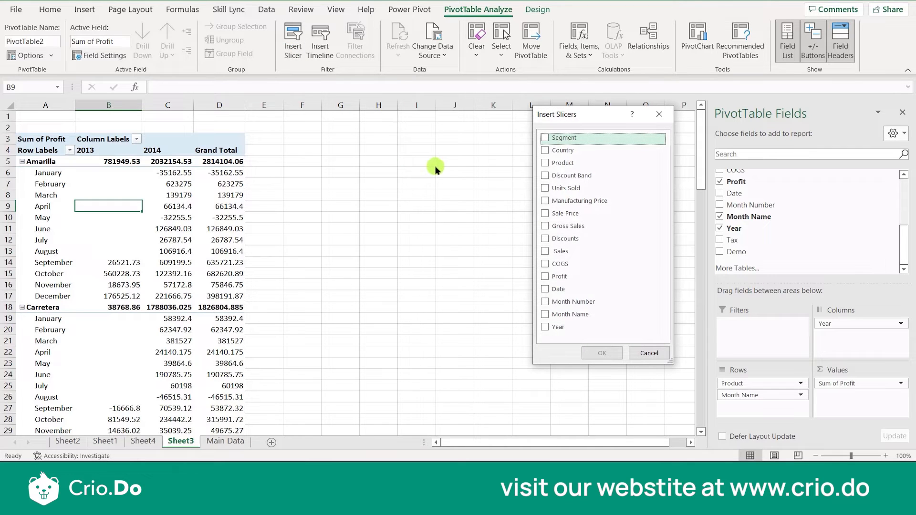
click(51, 225)
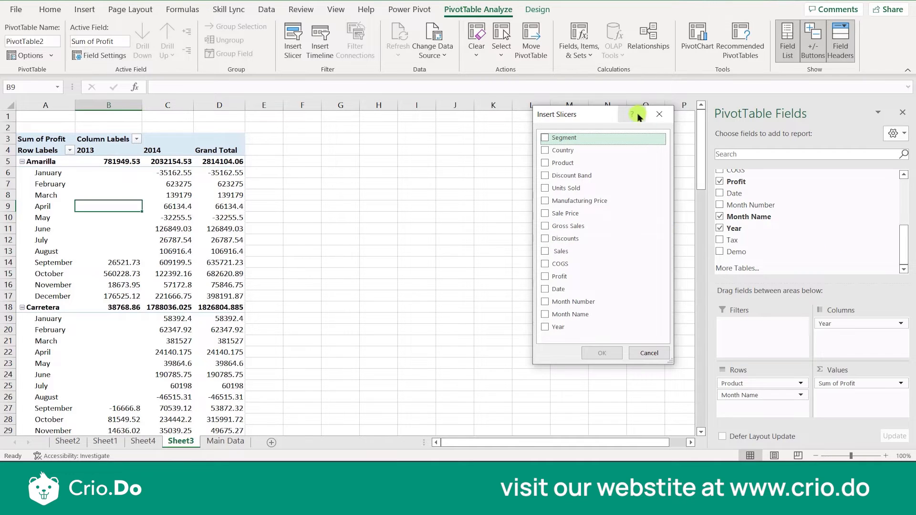
click(659, 114)
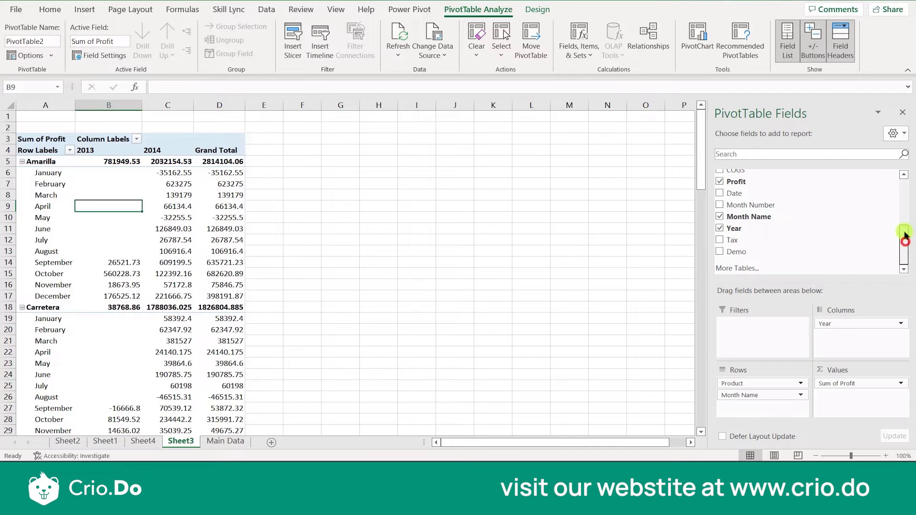
Add Country to the pivot table rows with Product nested beneath it, and remove the Month Name and Year fields
drag(905, 243, 905, 158)
click(719, 186)
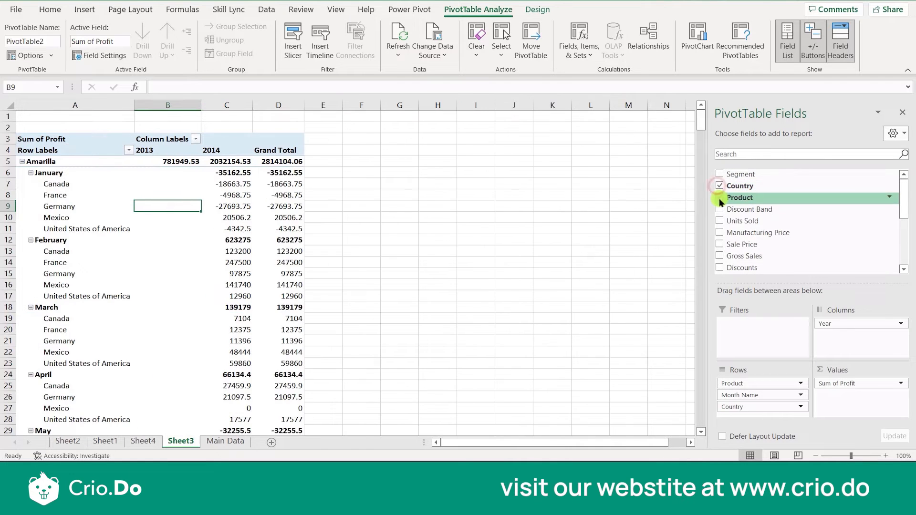
click(719, 197)
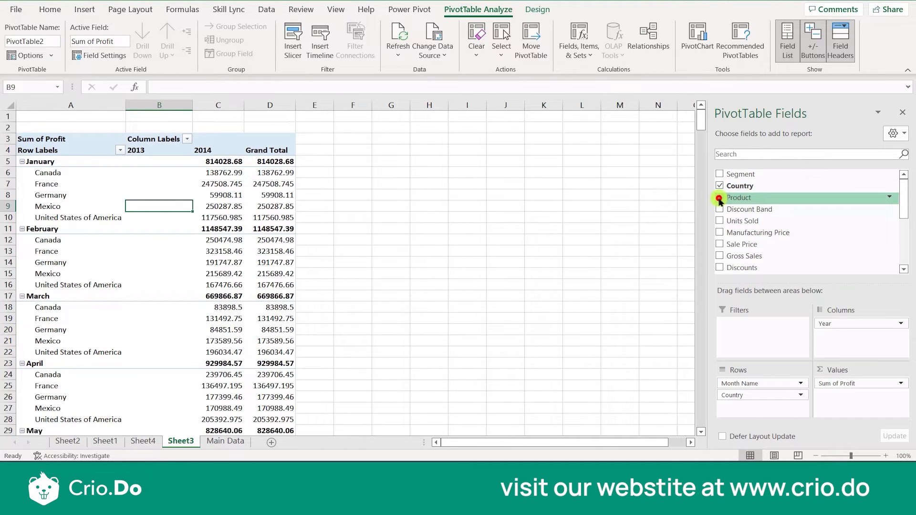
click(720, 198)
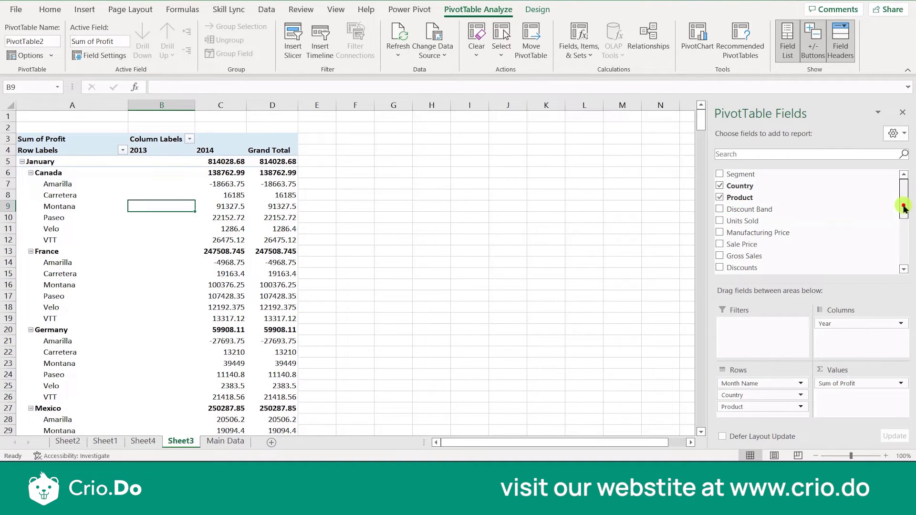
drag(905, 209, 902, 241)
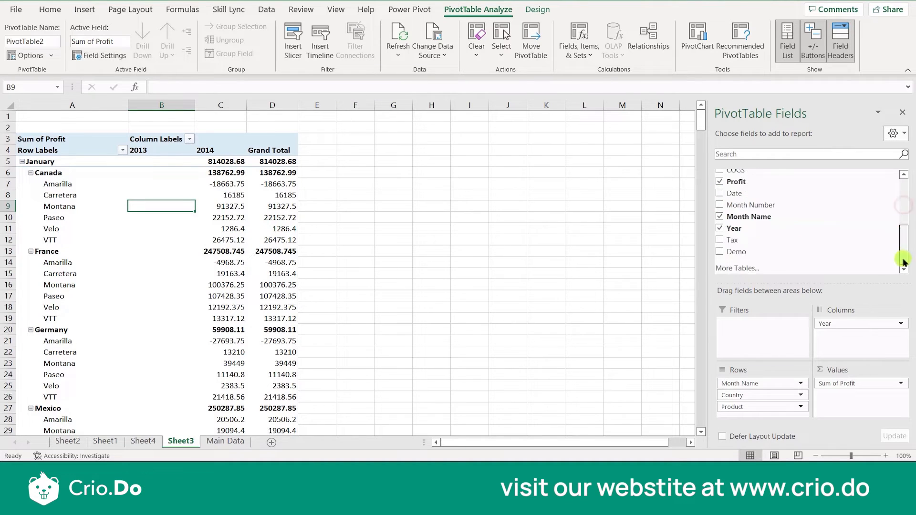
click(721, 219)
click(720, 228)
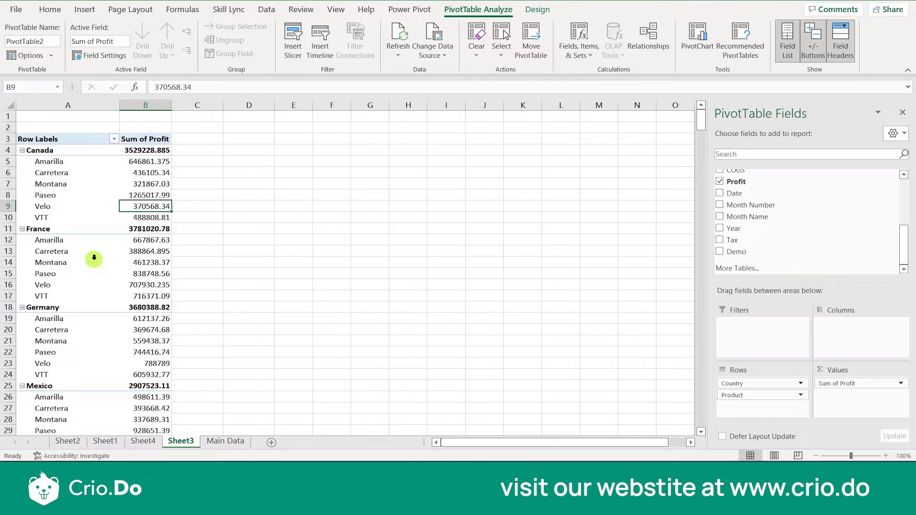
Insert a slicer for Year and place it beside the pivot table, around columns H to J
click(293, 52)
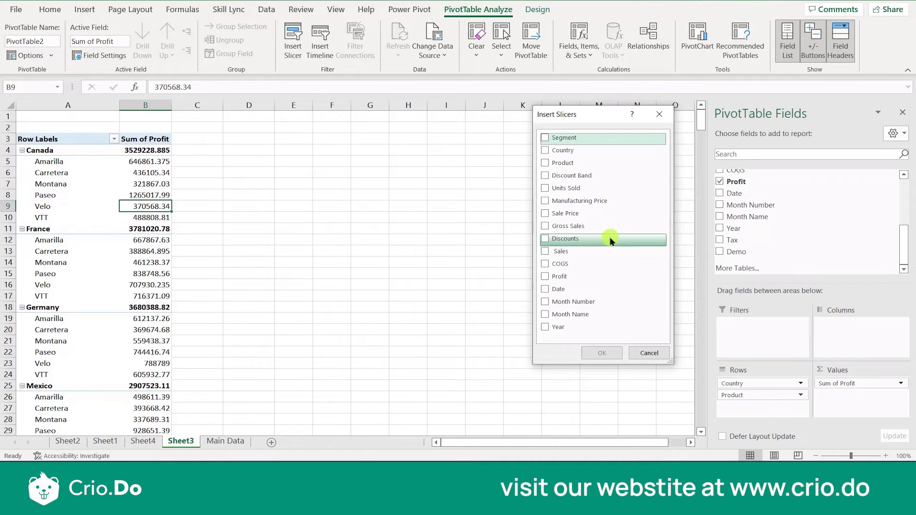
click(545, 327)
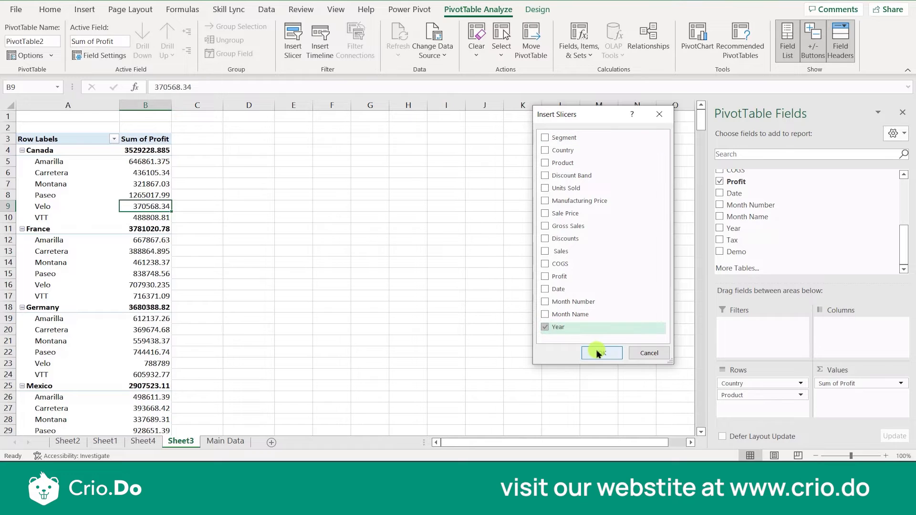
click(598, 354)
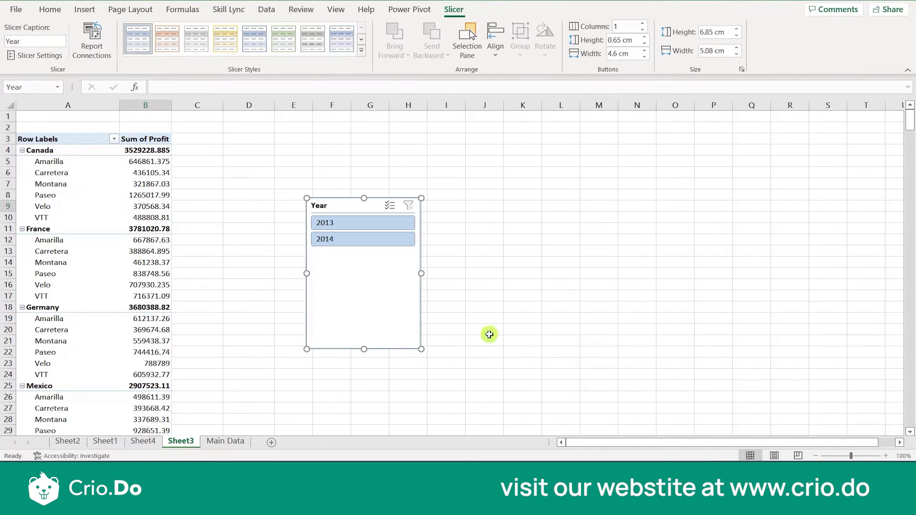
drag(391, 288, 475, 236)
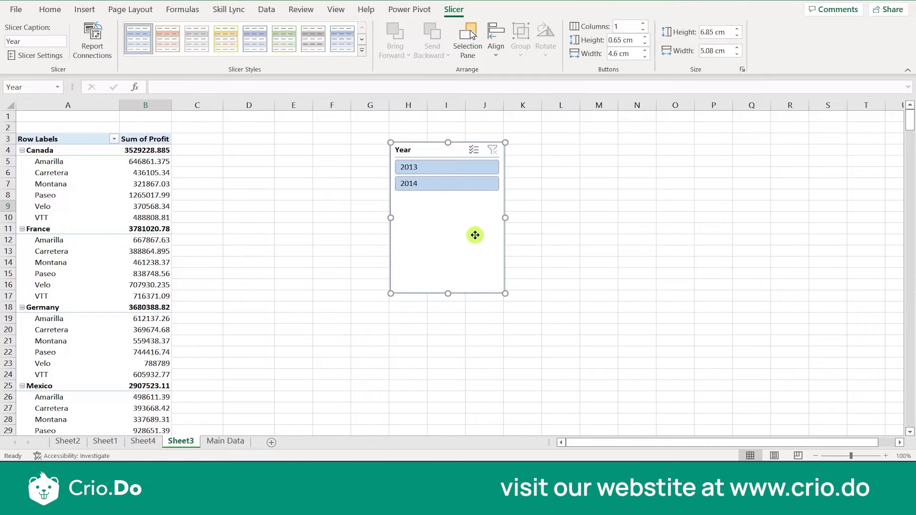
Filter the pivot table by 2013 and 2014 in turn with the Year slicer, clear the filter, then repeat both, ending on 2014
click(422, 169)
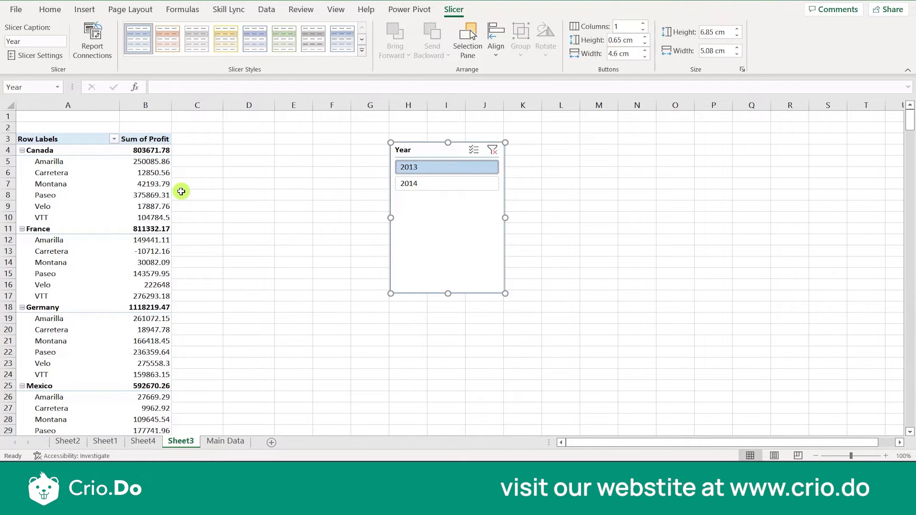
click(402, 185)
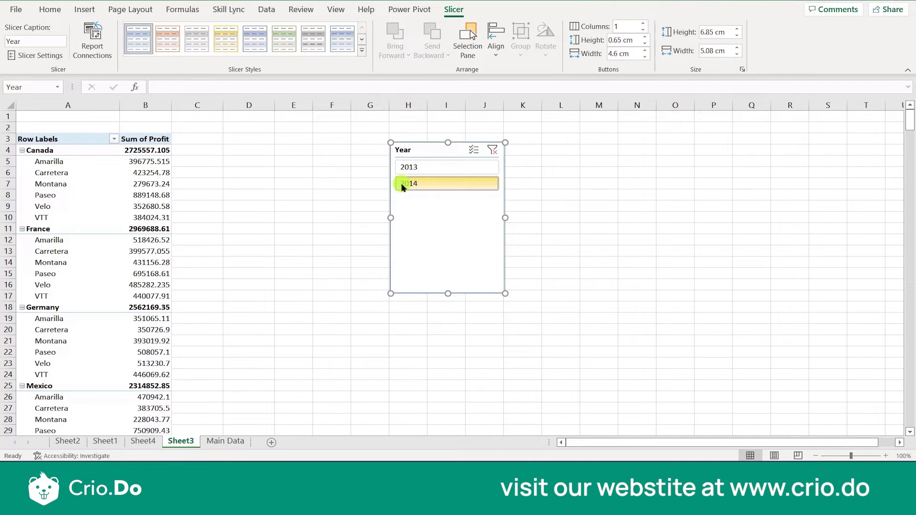
click(493, 152)
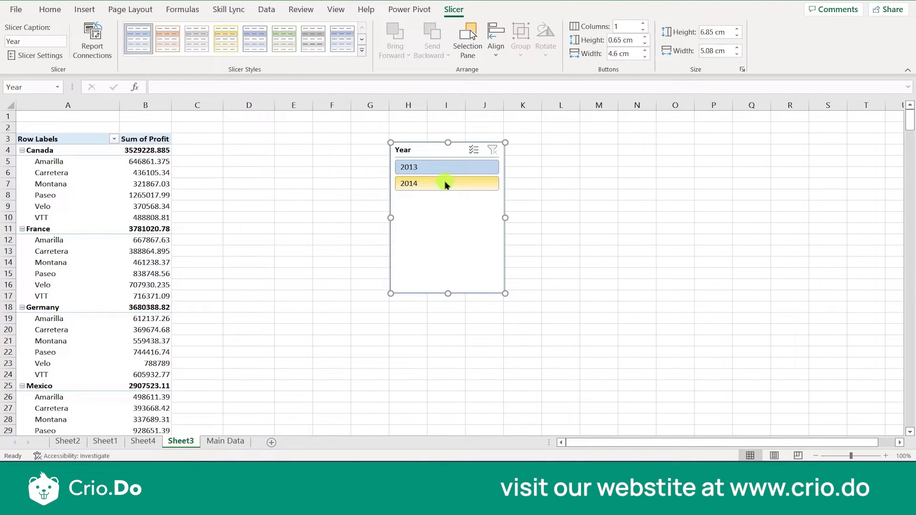
click(465, 169)
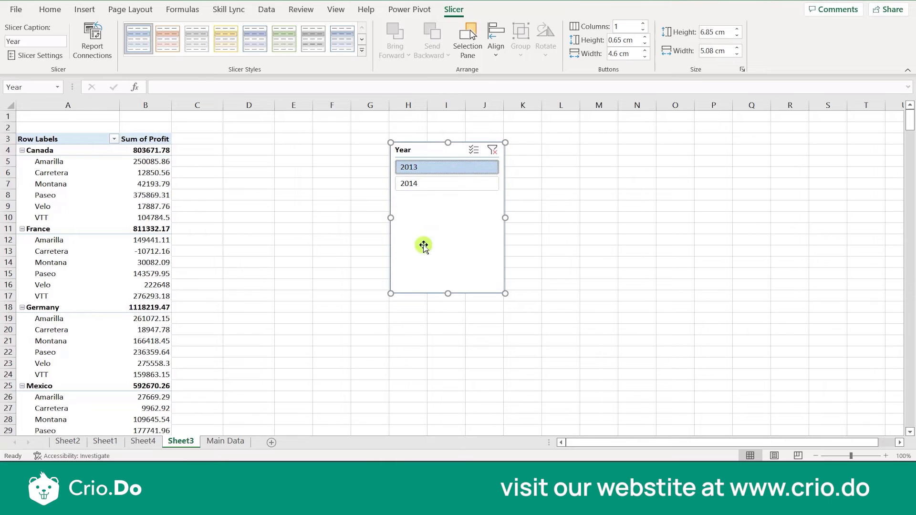
click(459, 181)
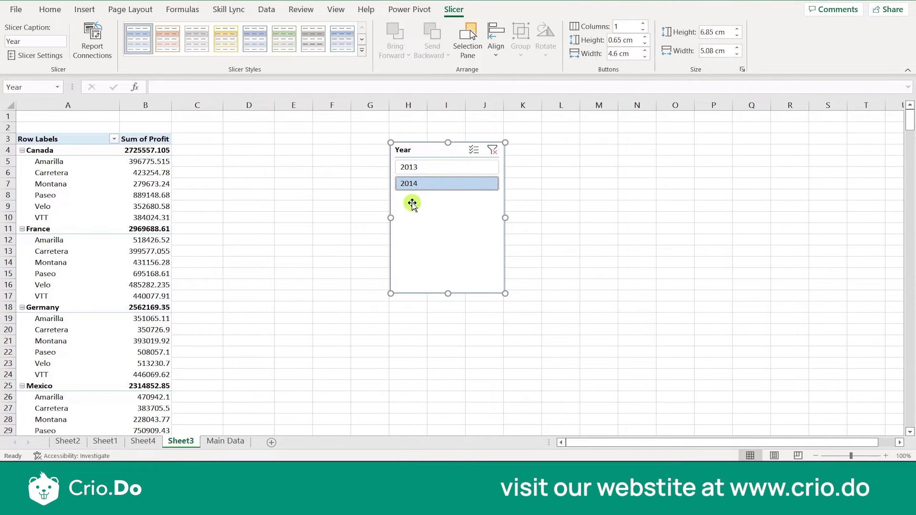
Turn on multi-select in the Year slicer and add 2013 to the selection alongside 2014
click(474, 150)
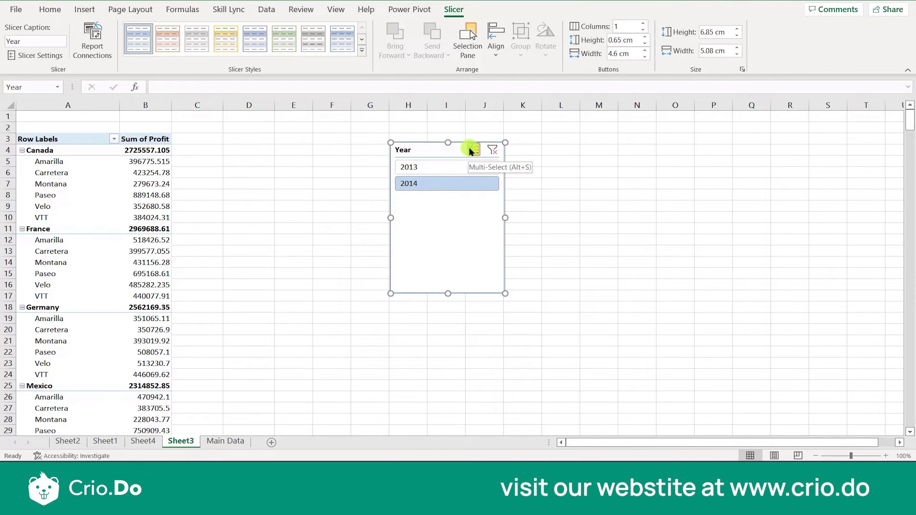
click(434, 168)
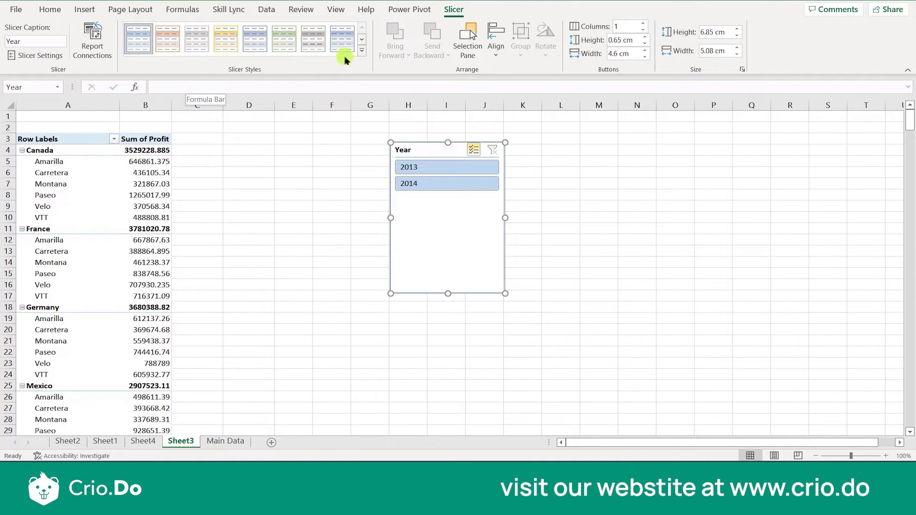
Try the light orange, light grey and dark orange slicer styles in turn on the Year slicer
click(362, 50)
click(167, 63)
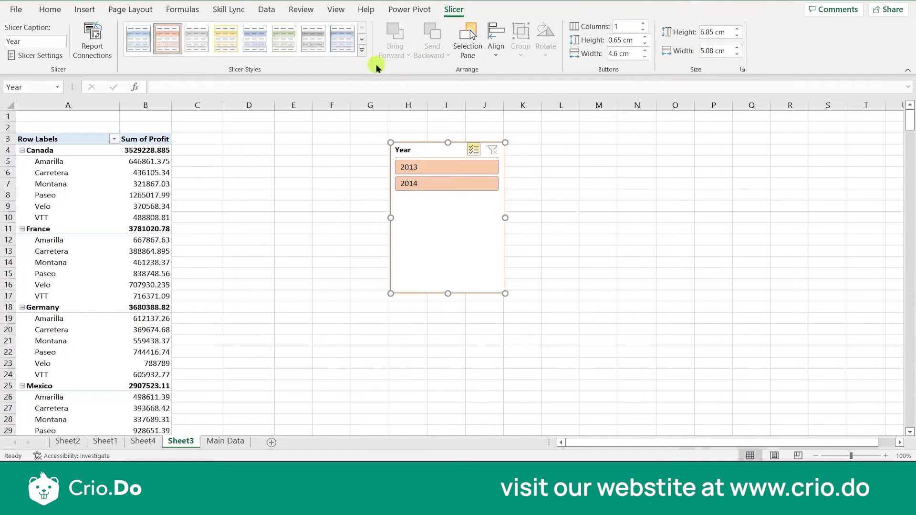
click(362, 50)
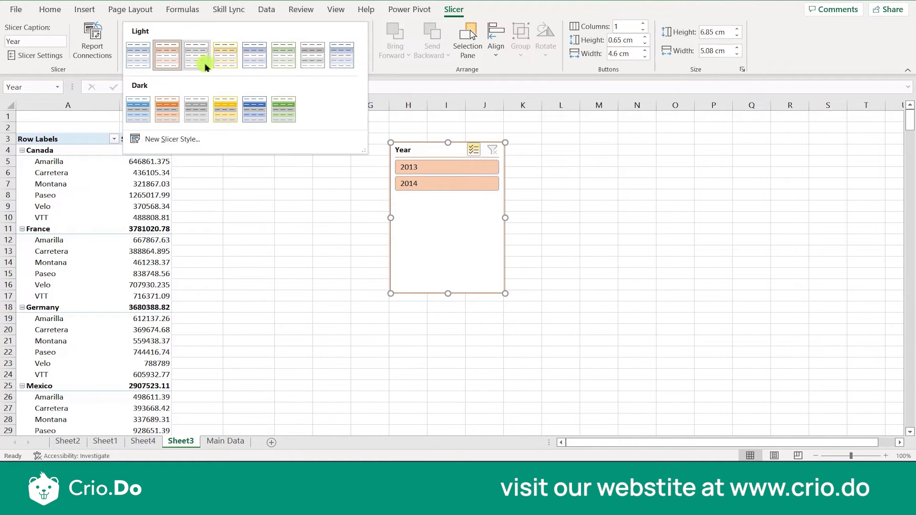
click(205, 64)
click(362, 54)
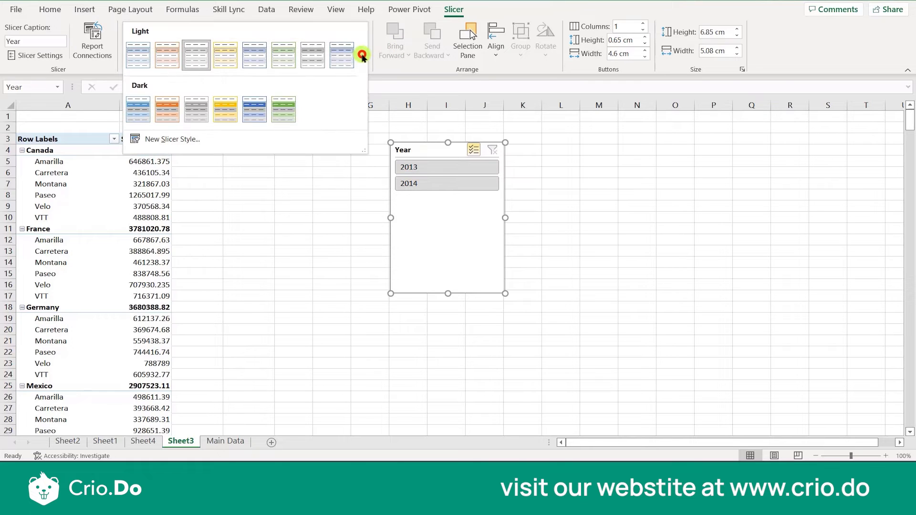
click(173, 111)
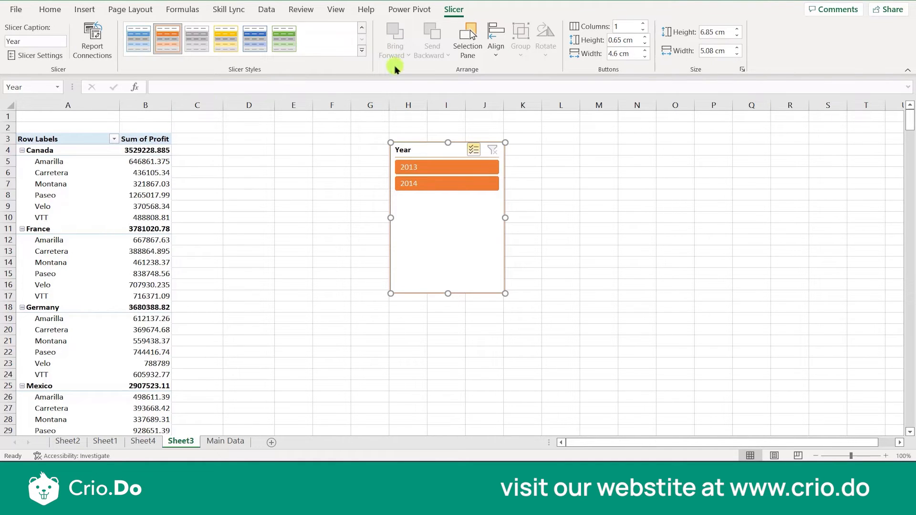
Create a new slicer style, Slicer Style 1, whose Whole Slicer element has a Bold Italic font and yellow fill
click(361, 49)
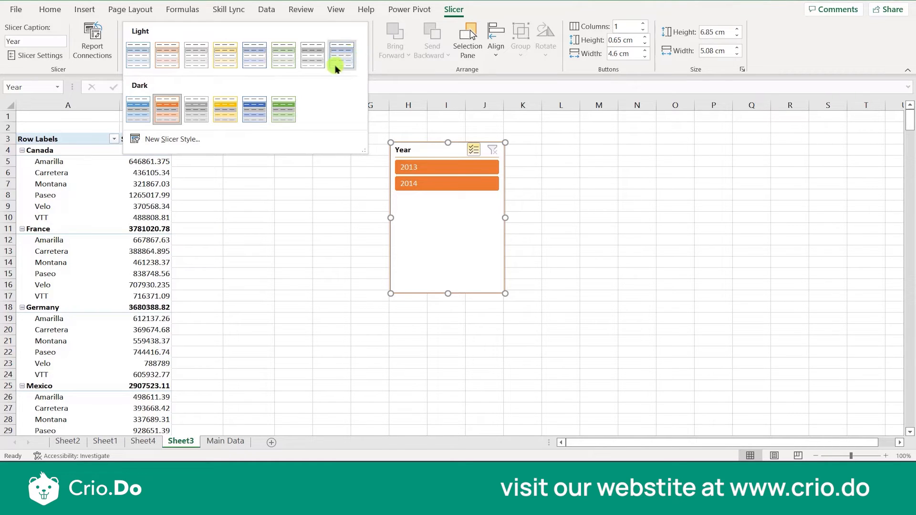
click(184, 141)
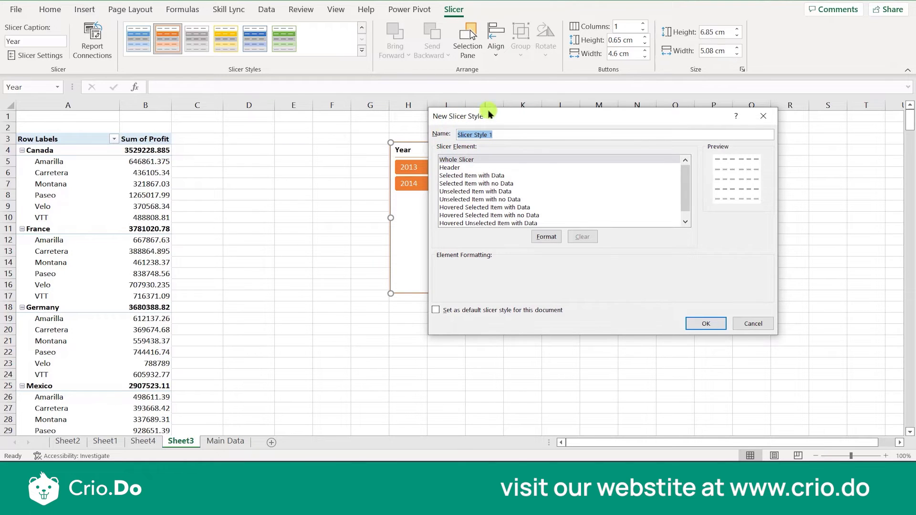
click(473, 159)
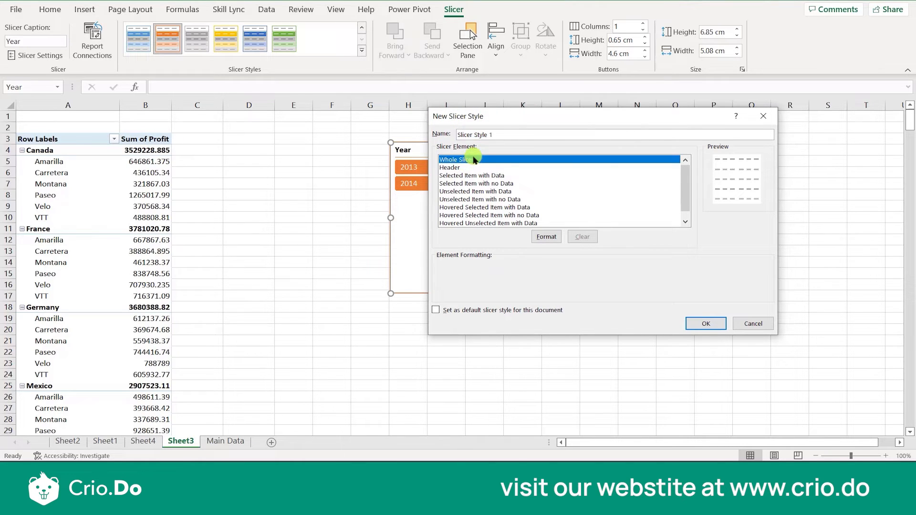
click(541, 240)
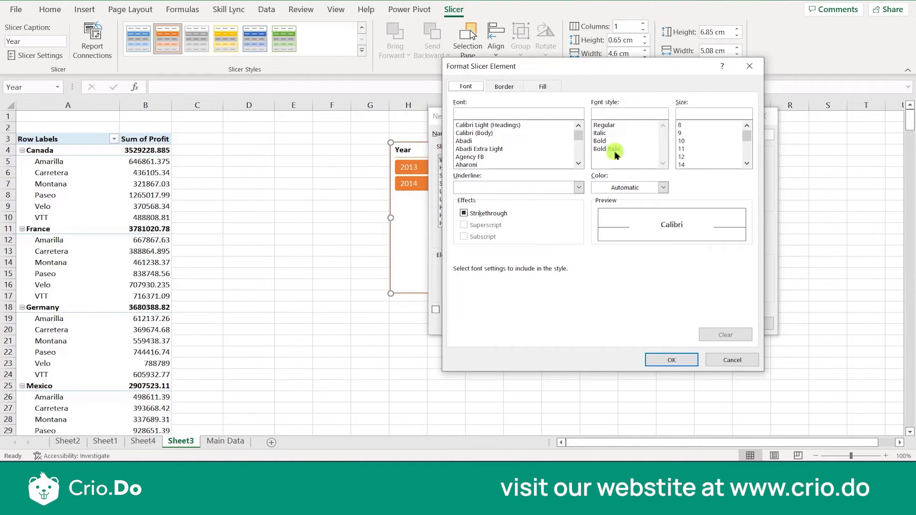
click(606, 149)
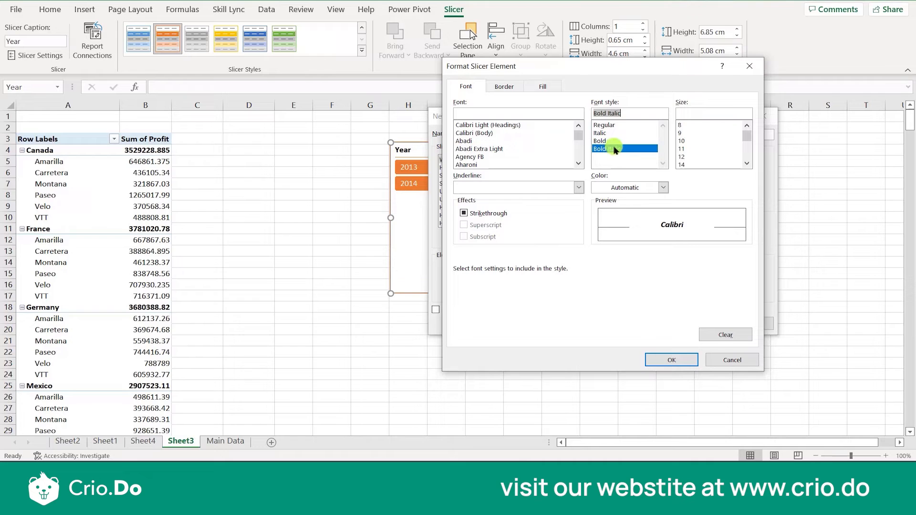
click(542, 86)
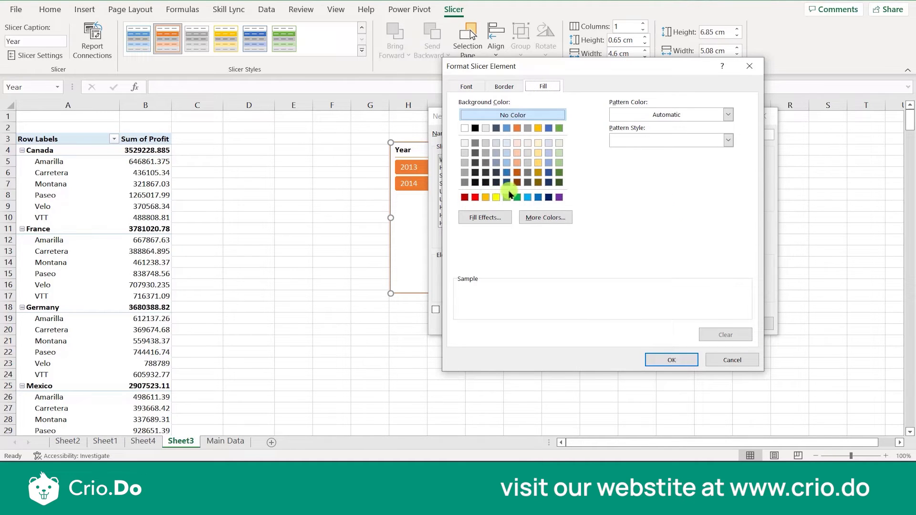
click(496, 197)
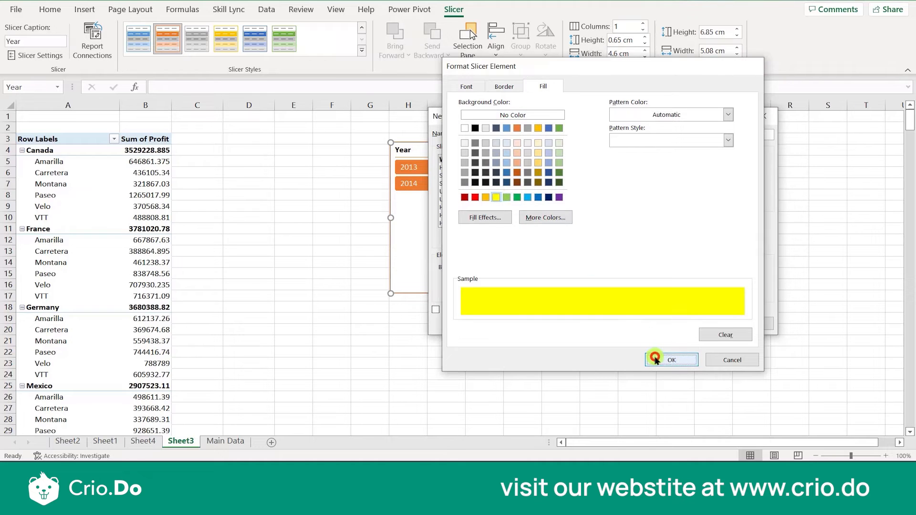
click(652, 358)
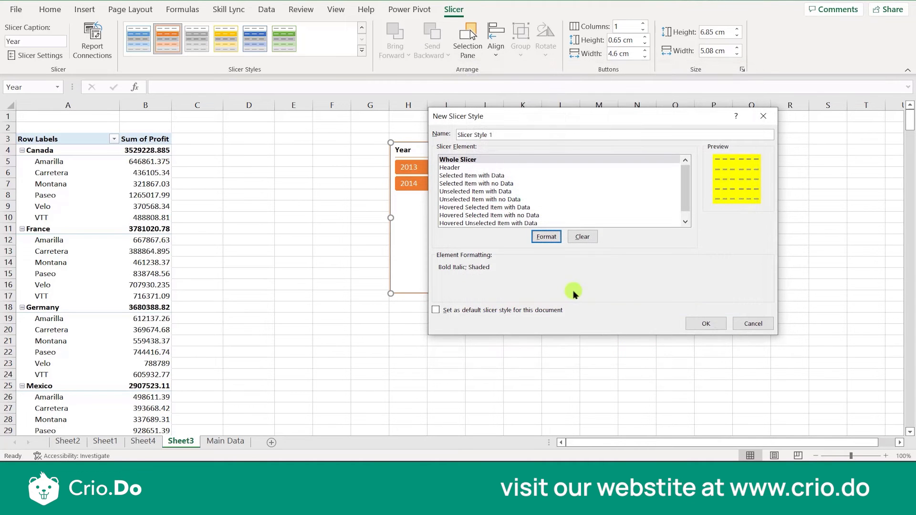
click(705, 324)
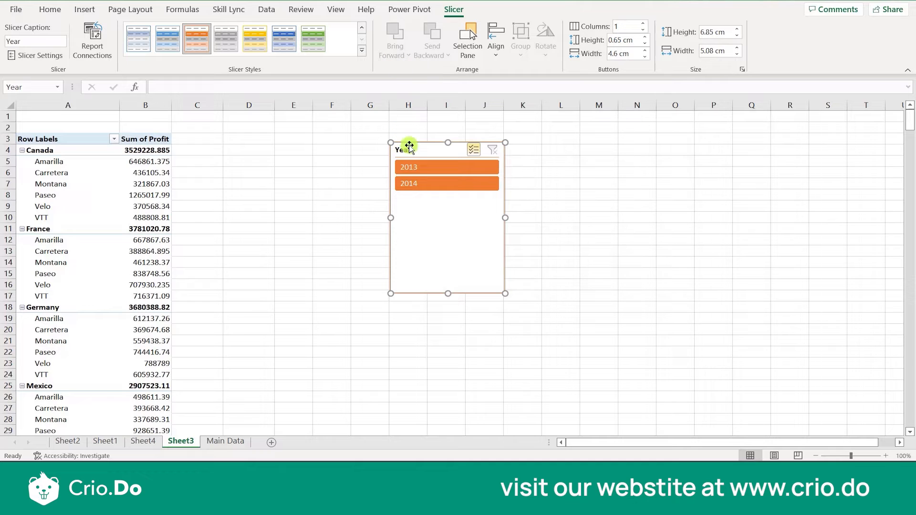
Apply the custom yellow slicer style to the Year slicer
click(361, 51)
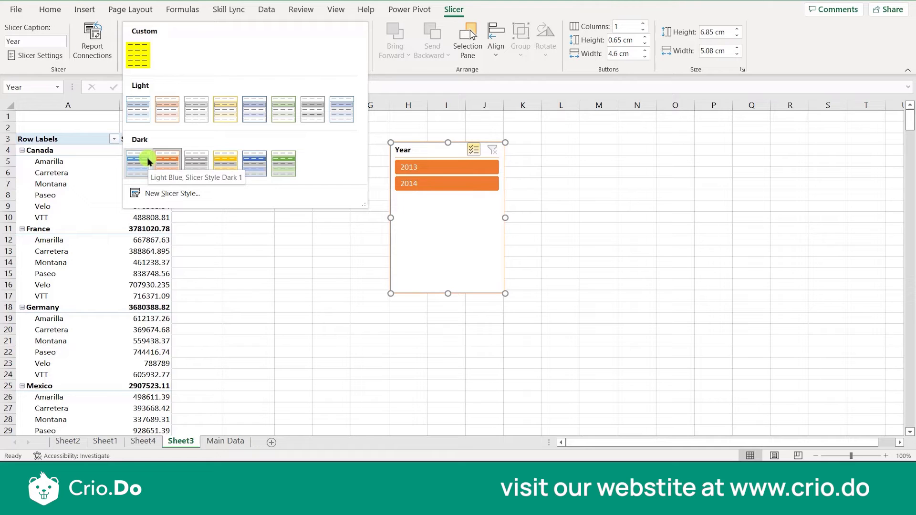
click(141, 62)
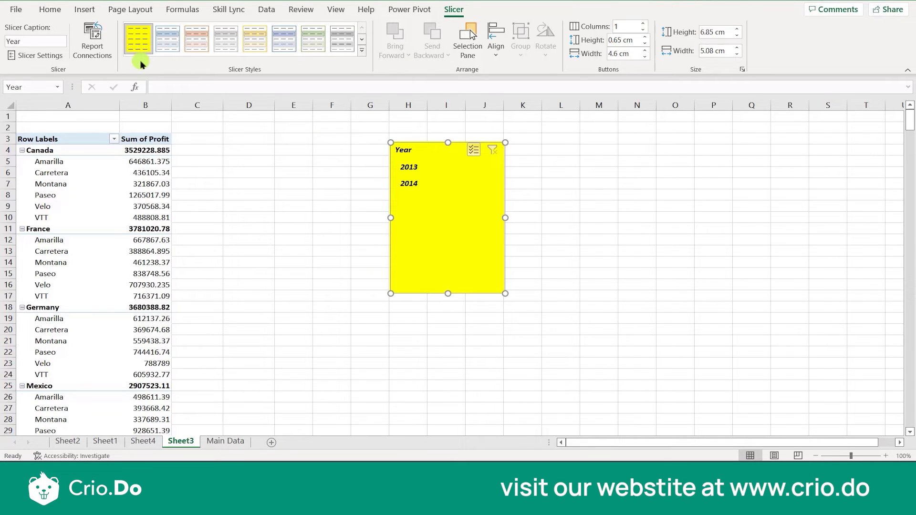
click(638, 204)
click(443, 240)
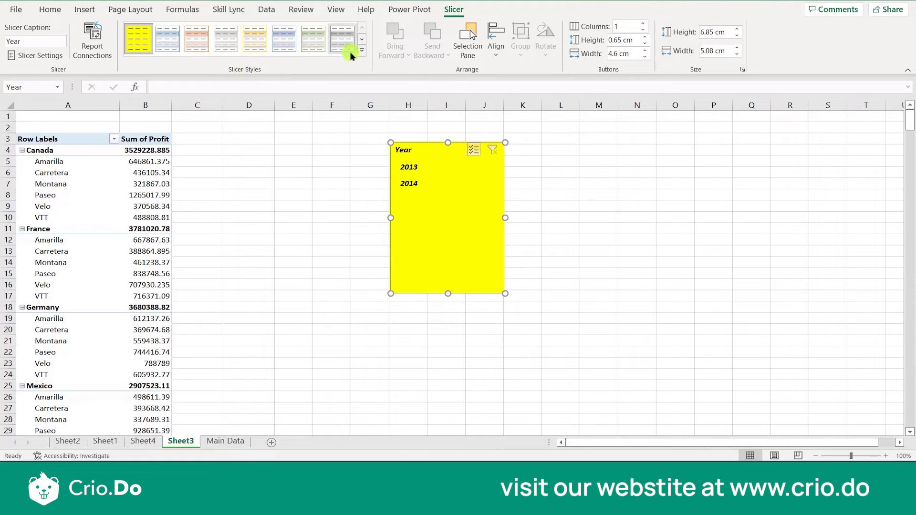
click(363, 53)
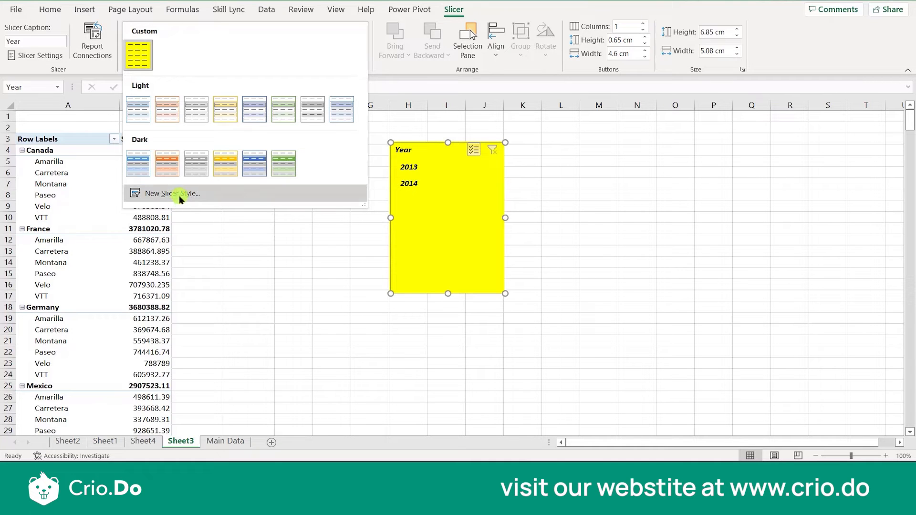
click(193, 241)
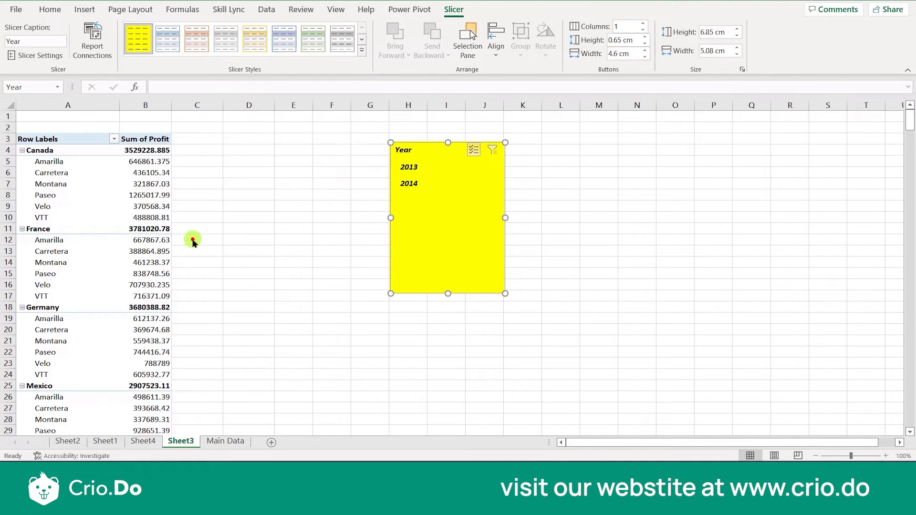
Change the Year slicer's caption to Specific Year
click(43, 42)
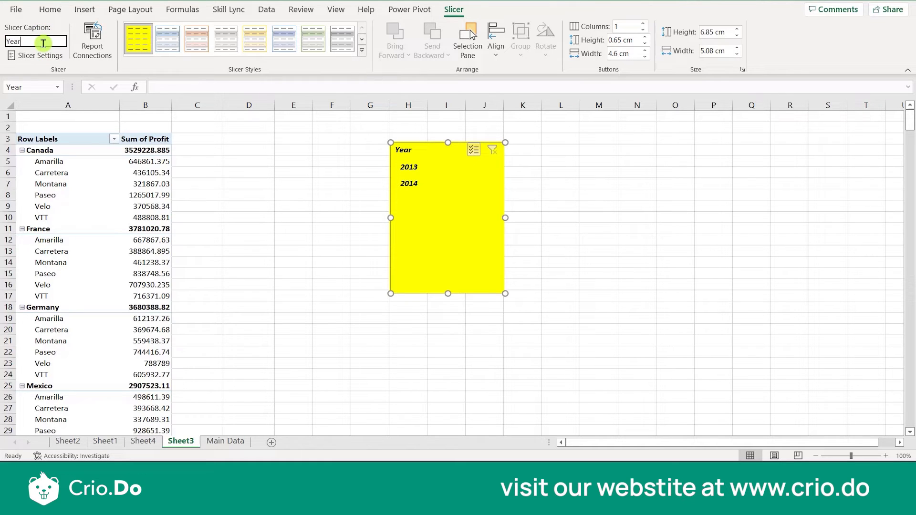
text(Specific Year)
click(225, 161)
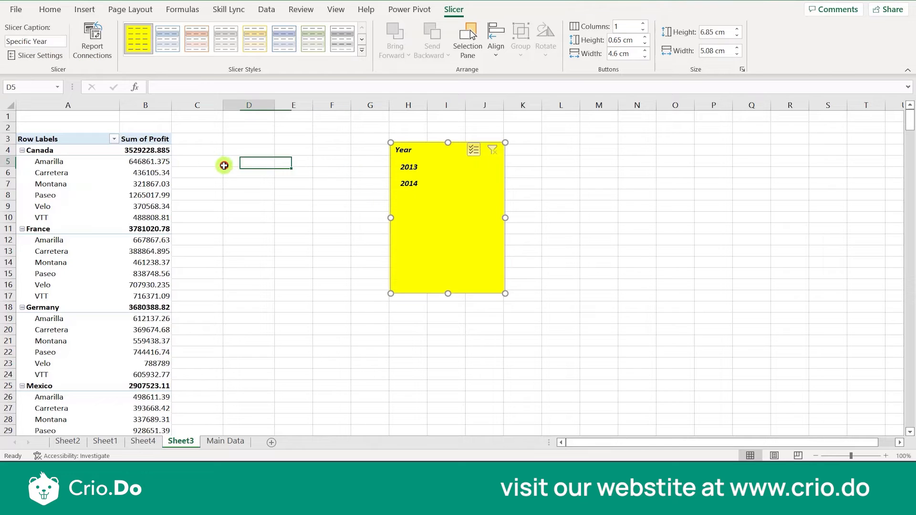
Toggle 2013 and 2014 off and back on in the yellow slicer to test the pivot table filter
click(432, 167)
click(418, 168)
click(486, 182)
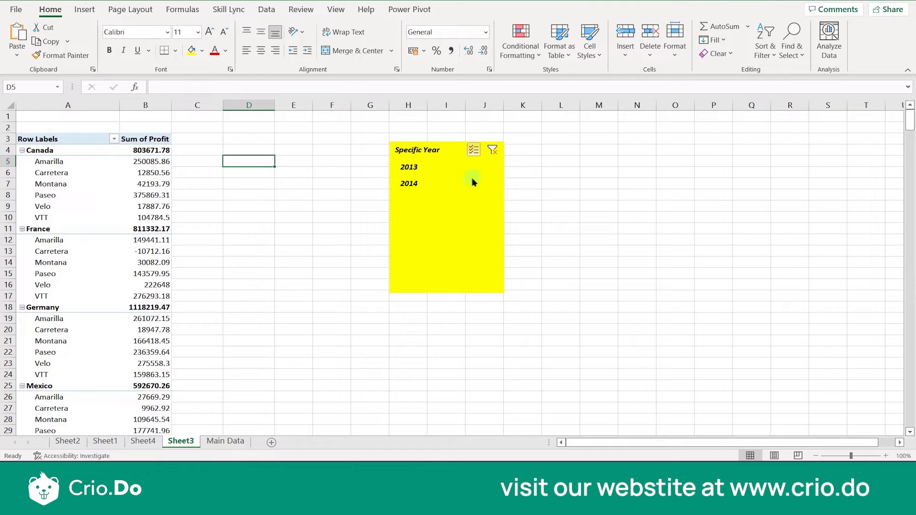
click(473, 181)
Review the Specific Year slicer's header, sorting and filtering settings, and its alignment options
click(434, 227)
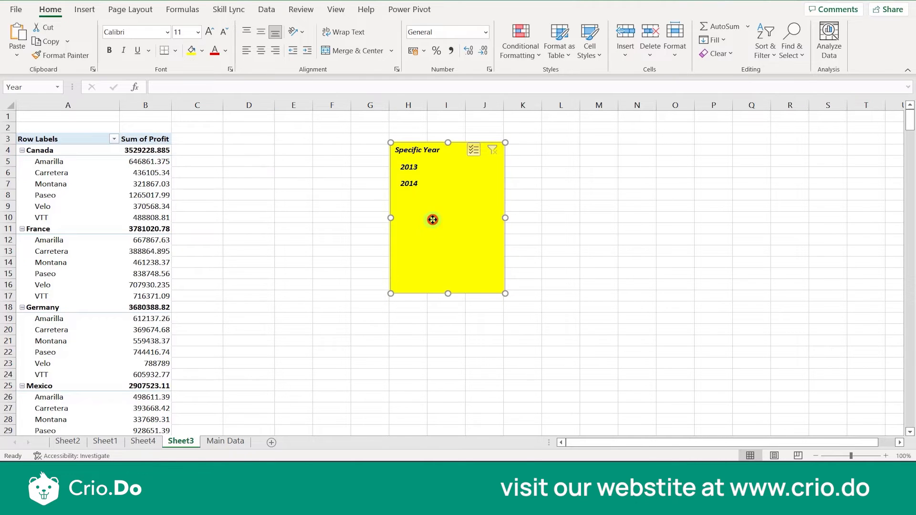
click(453, 9)
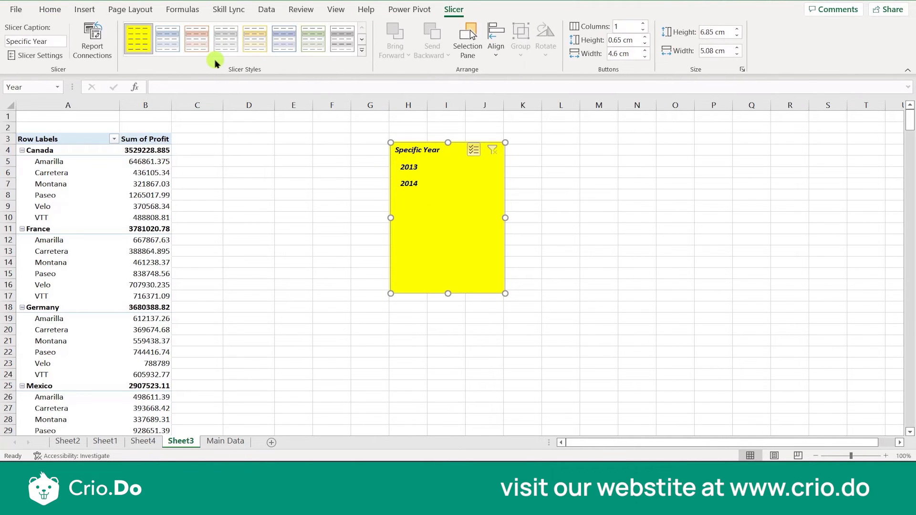
click(48, 56)
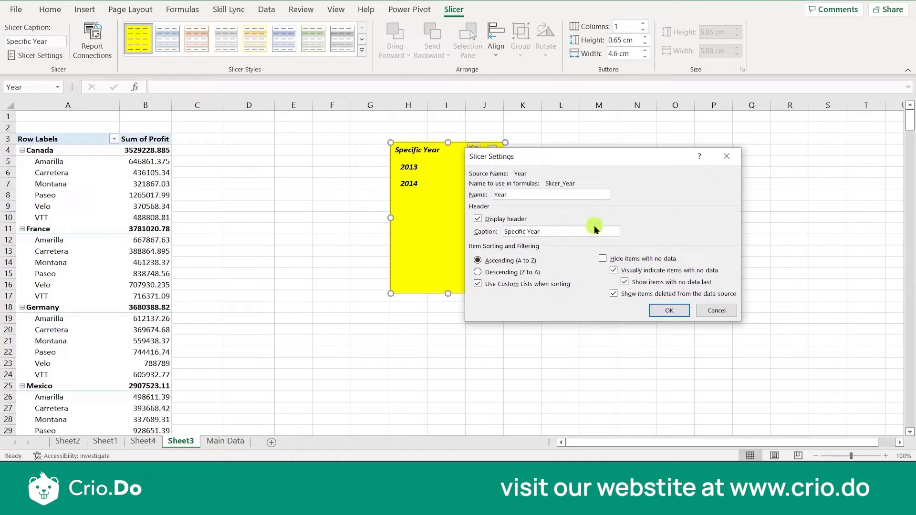
click(707, 315)
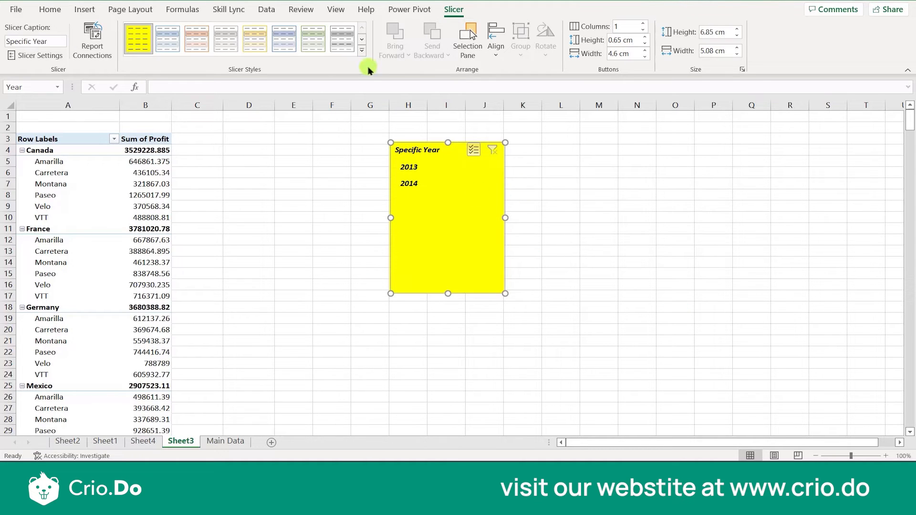
click(499, 58)
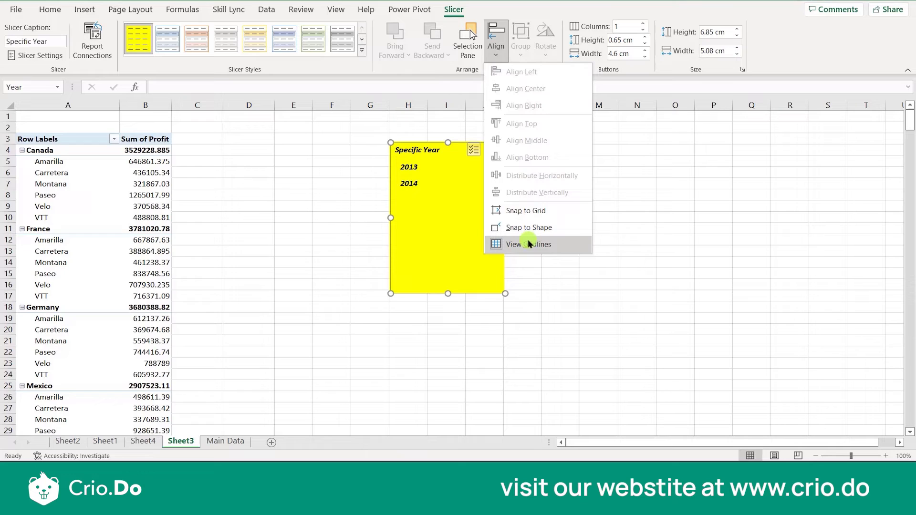
click(638, 125)
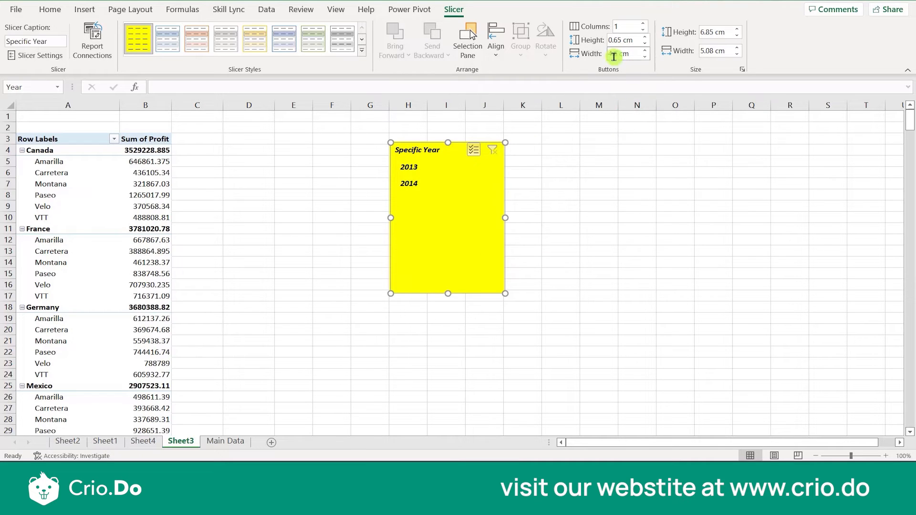
Try arranging the Specific Year slicer's buttons in two and three columns, and return them to one column
click(643, 23)
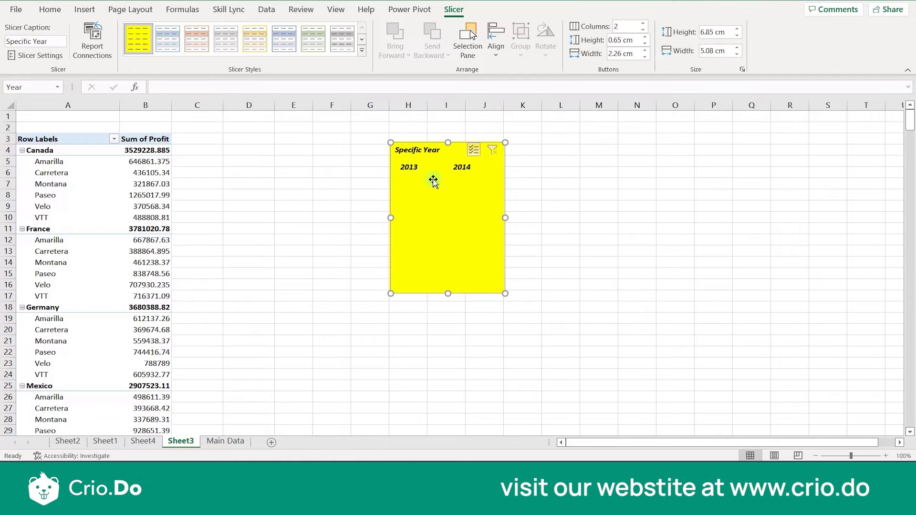
click(643, 24)
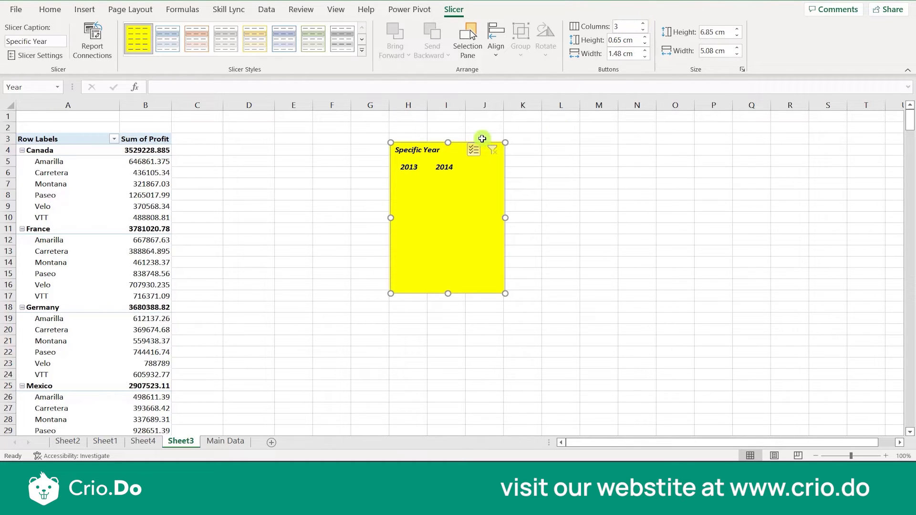
click(643, 30)
click(643, 30)
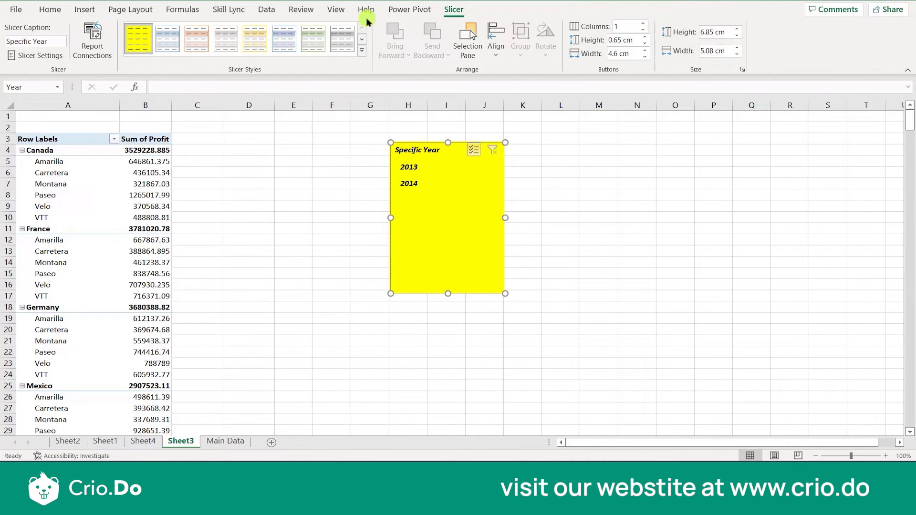
Insert a Month Name slicer for the pivot table and place it beside the Specific Year slicer
click(109, 209)
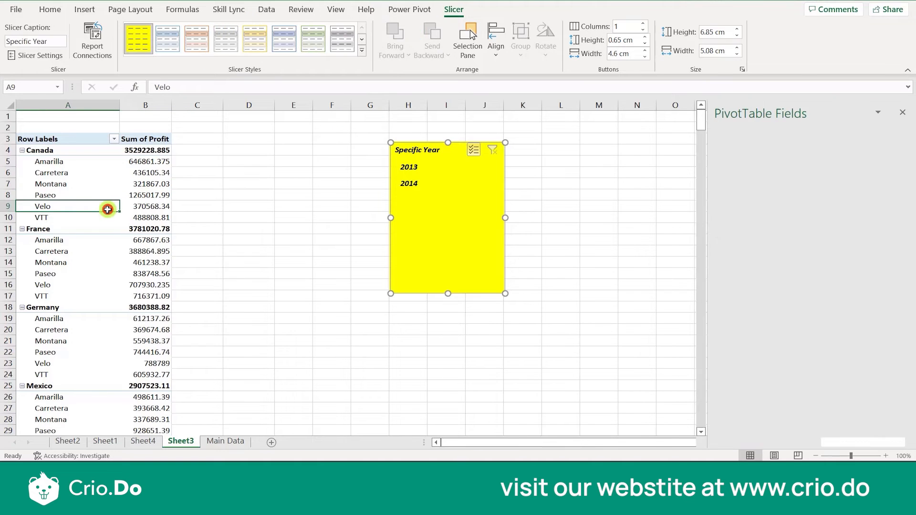
click(488, 7)
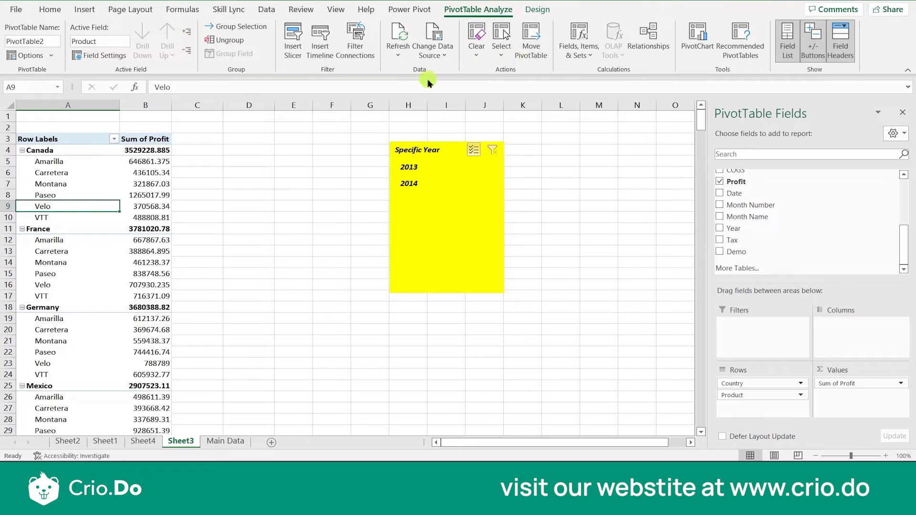
click(292, 54)
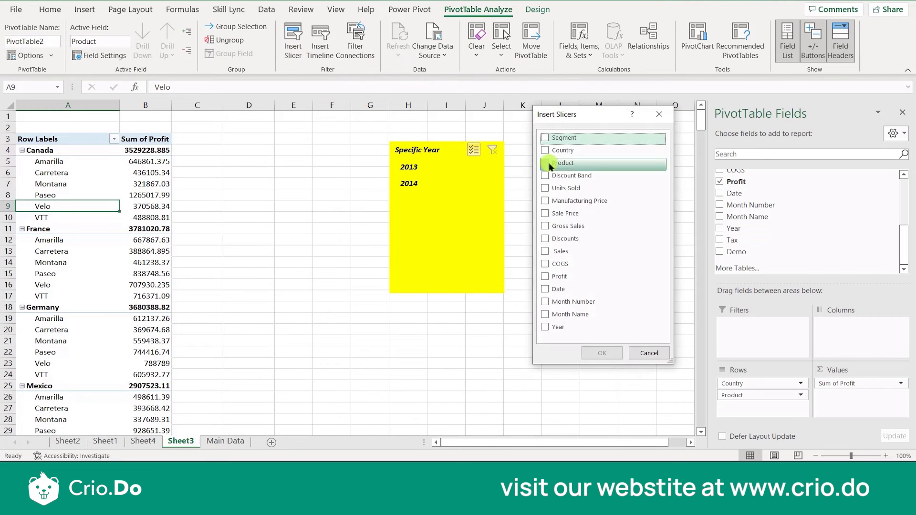
click(544, 314)
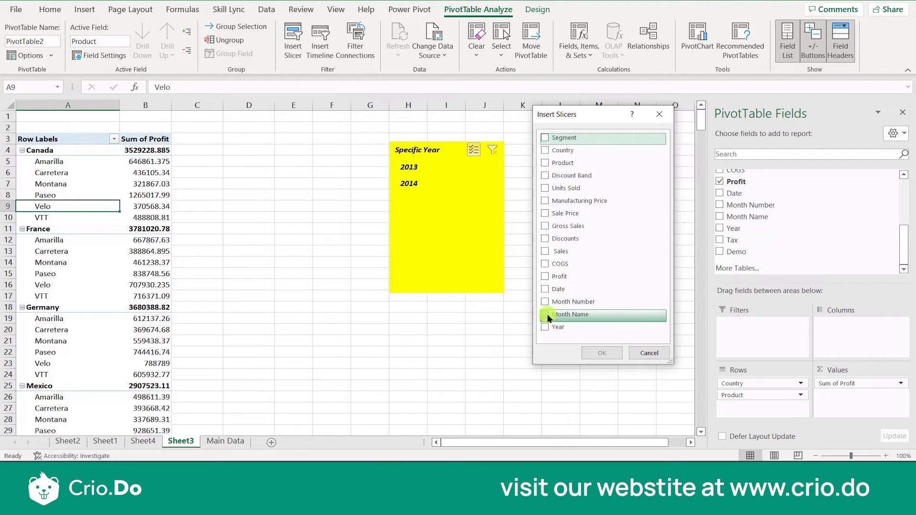
click(594, 356)
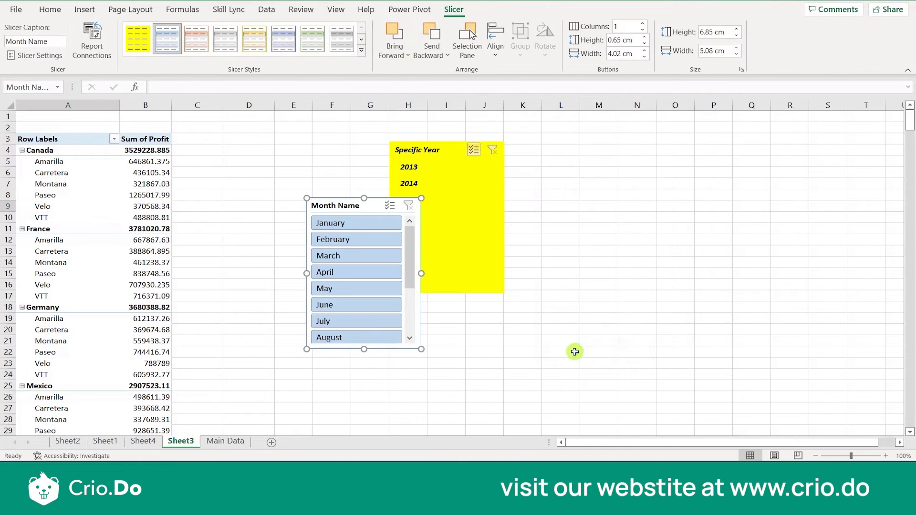
drag(347, 206, 606, 160)
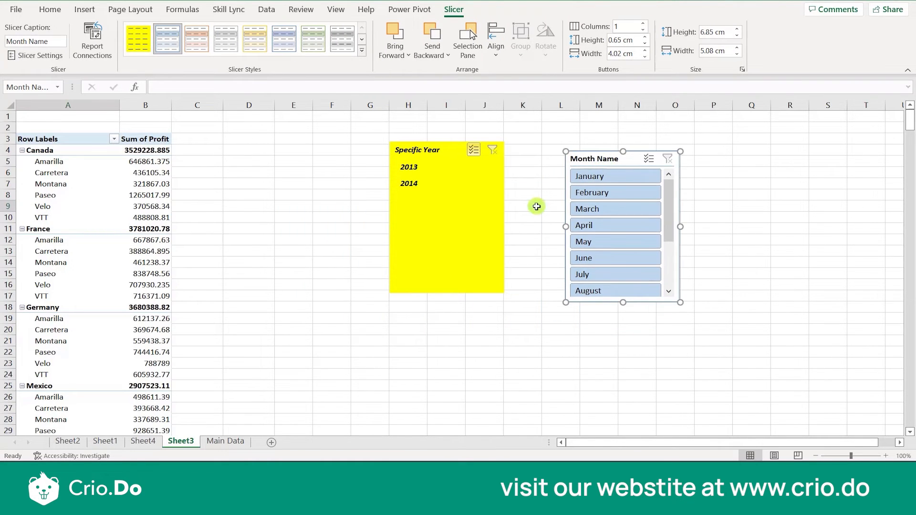
Filter the pivot table to September 2013 by switching off 2014 and selecting September in the slicers
click(412, 188)
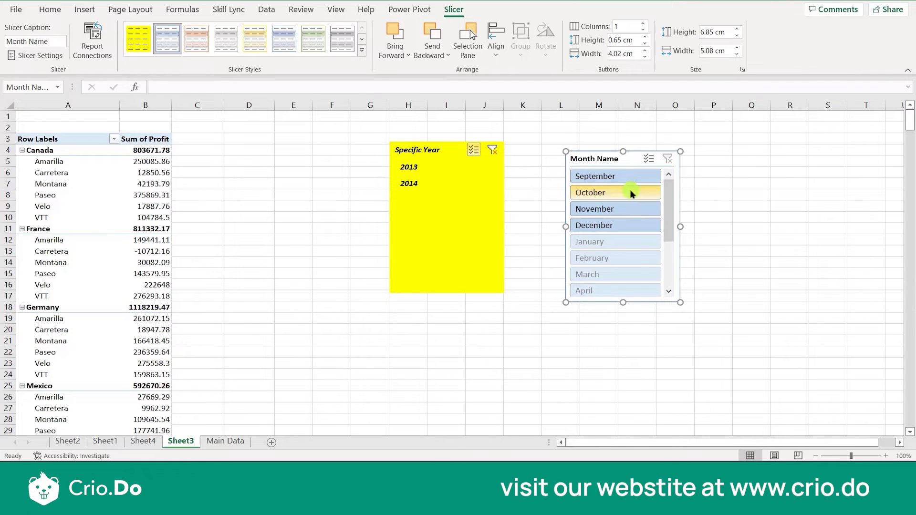
click(602, 178)
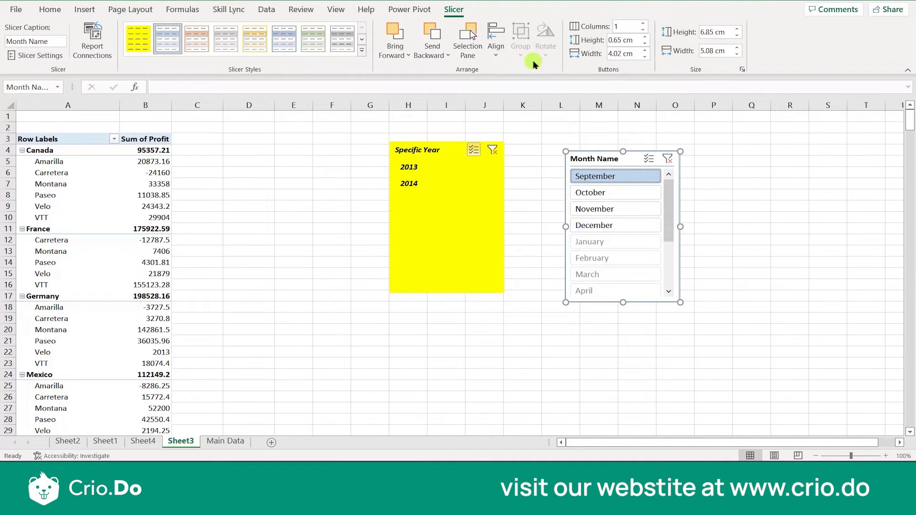
Line up the Month Name slicer with the Specific Year slicer and arrange its month buttons in two columns
click(587, 154)
drag(587, 154, 569, 143)
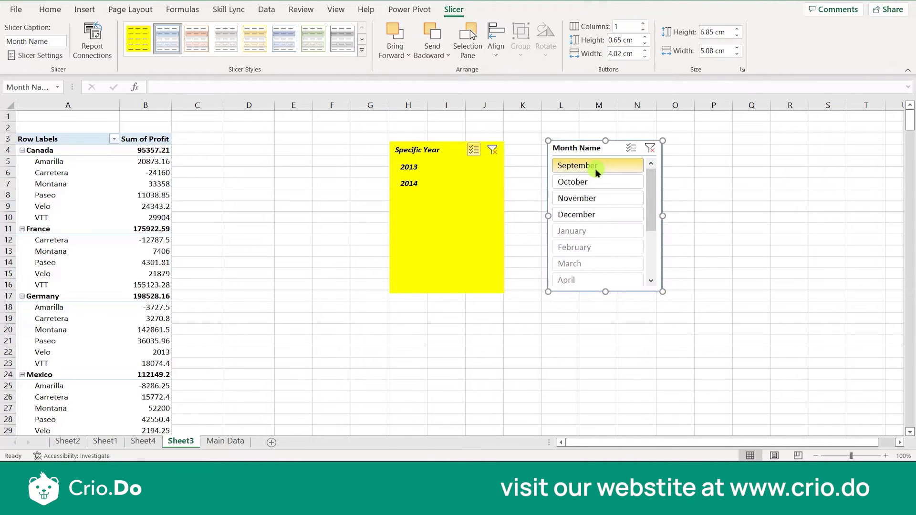
click(642, 23)
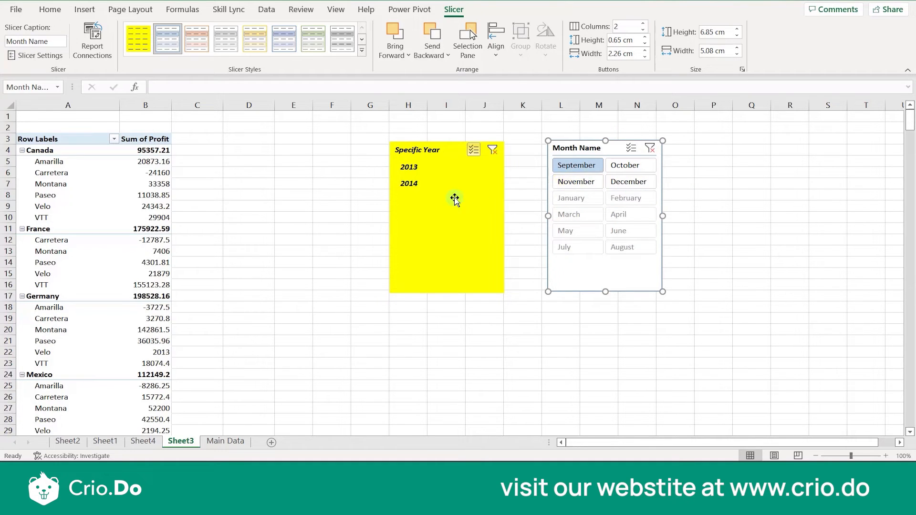
Toggle 2013 in the Specific Year slicer, and delete both the Specific Year and Month Name slicers
click(406, 171)
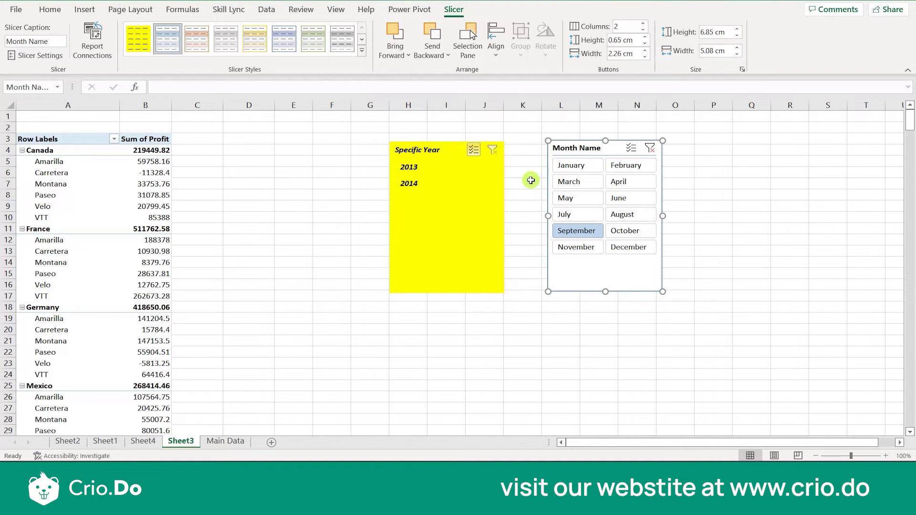
click(469, 216)
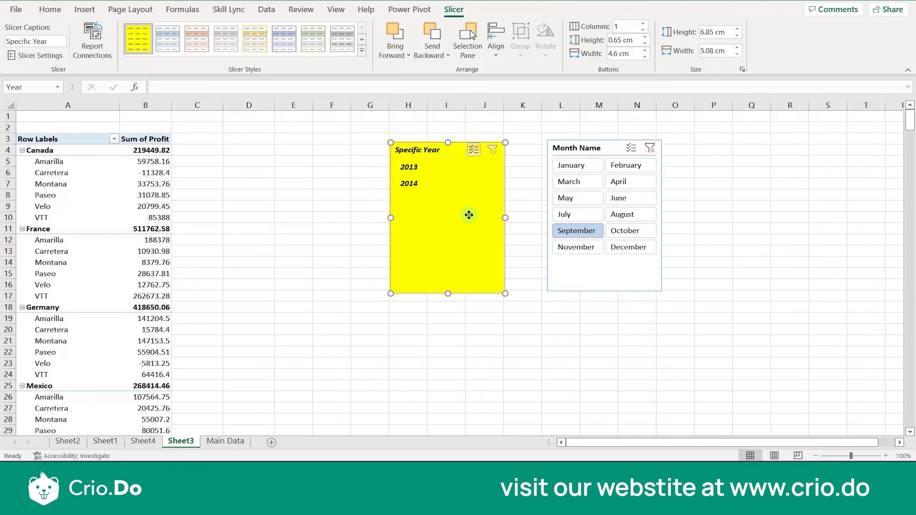
key(Delete)
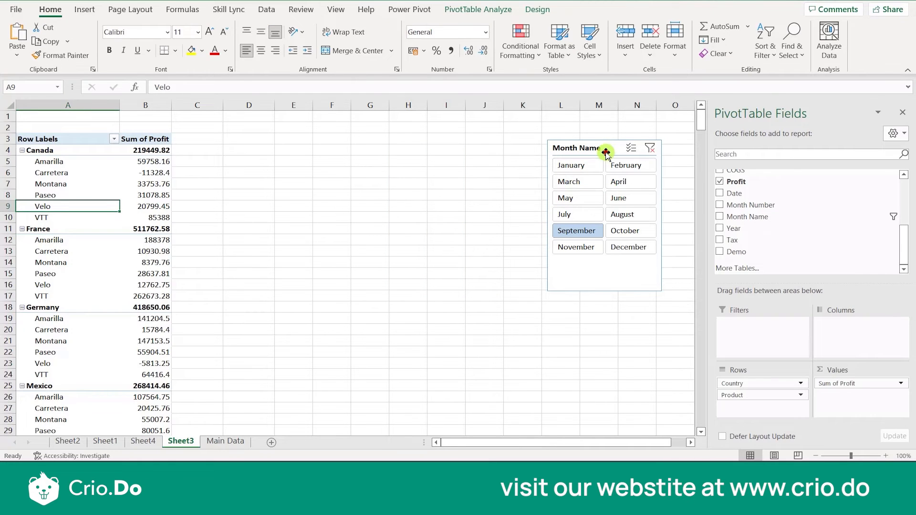
click(605, 151)
key(Delete)
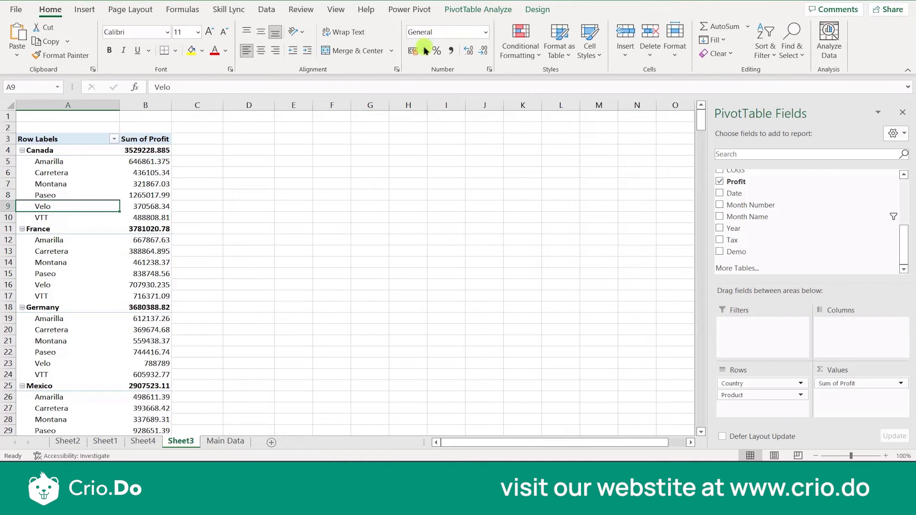
Insert a timeline based on the Date field for the pivot table
click(473, 10)
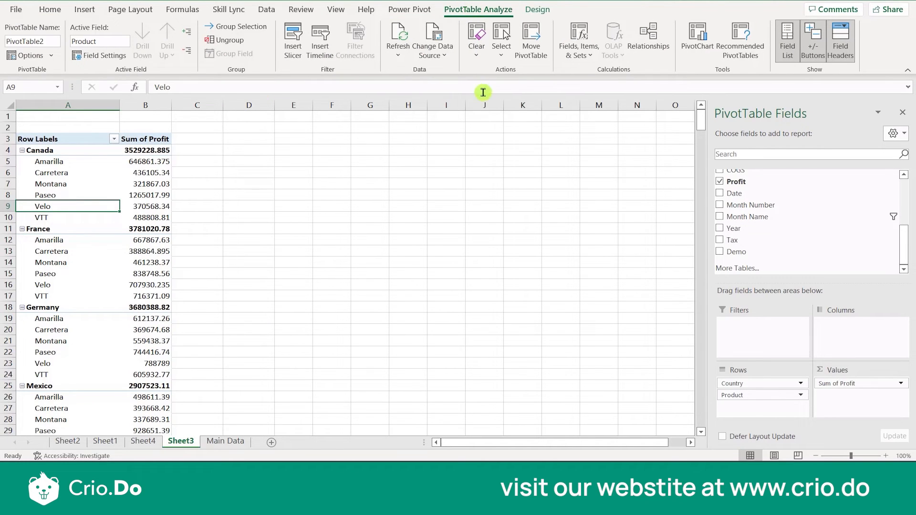
click(328, 60)
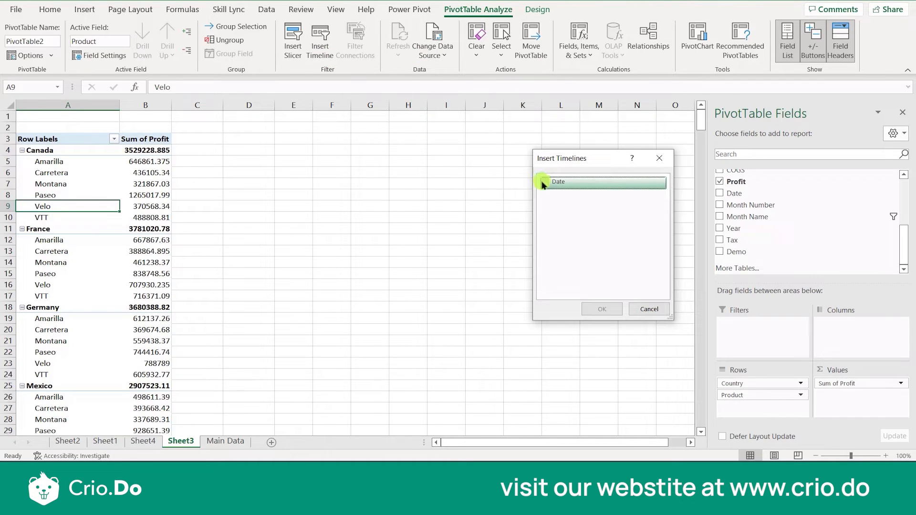
drag(560, 162, 400, 148)
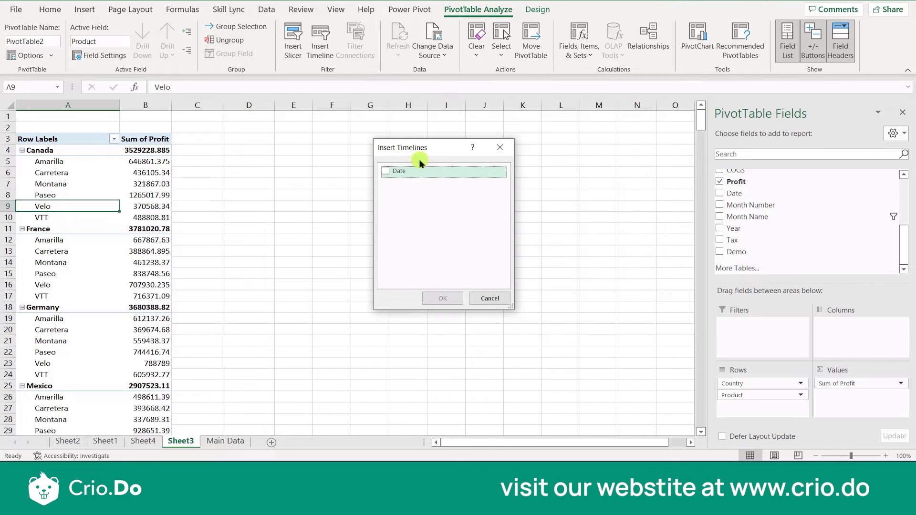
drag(510, 306, 642, 357)
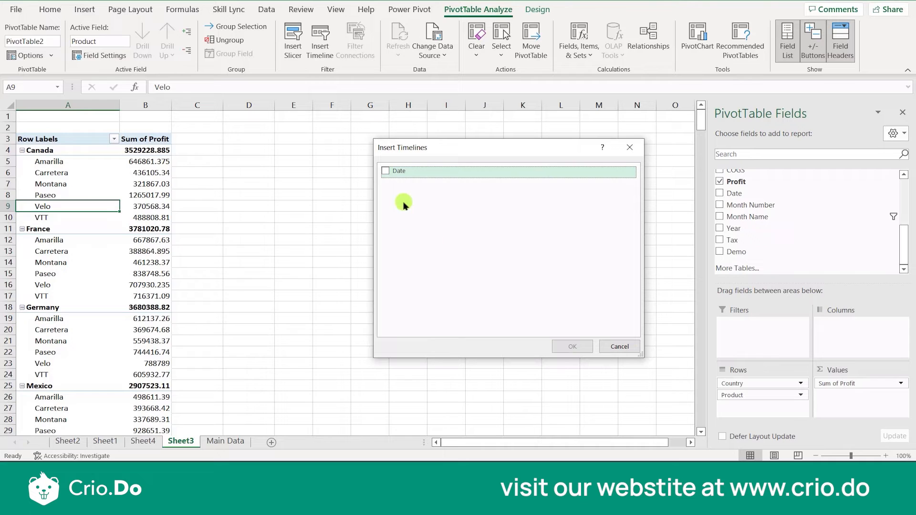
click(384, 172)
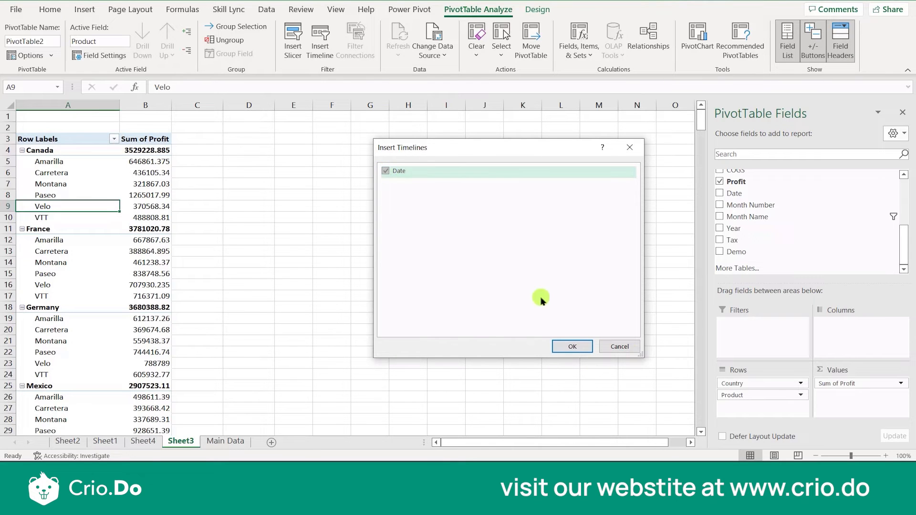
click(574, 346)
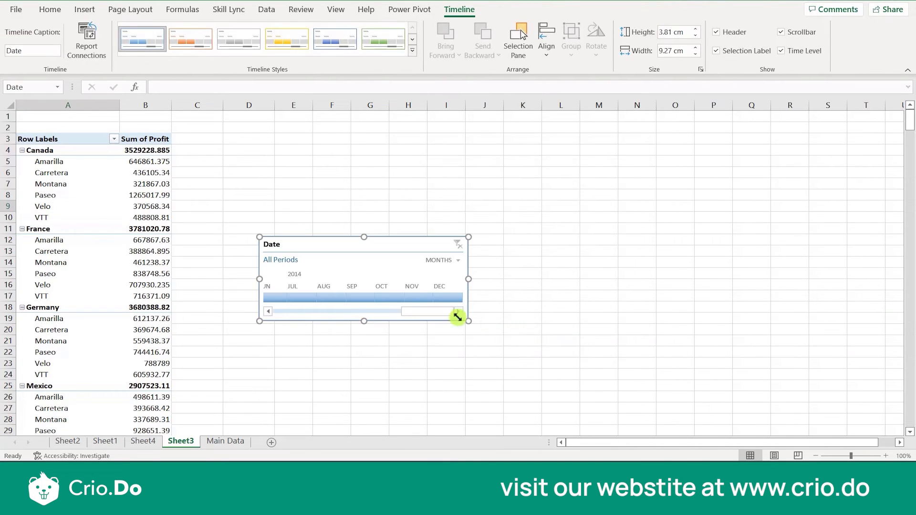
Move the Date timeline near the top of the sheet and enlarge it to about 8.68 cm high by 20.3 cm wide
drag(372, 248, 422, 164)
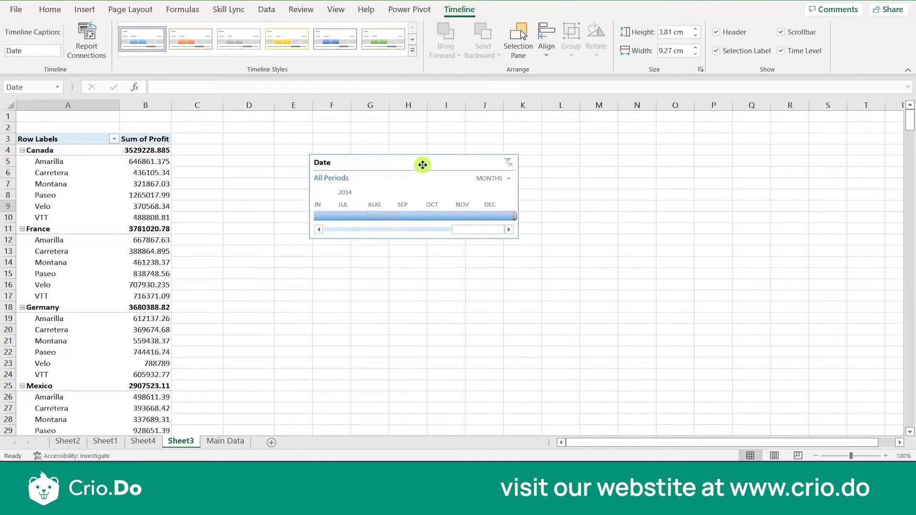
drag(411, 239, 423, 345)
drag(515, 252, 766, 260)
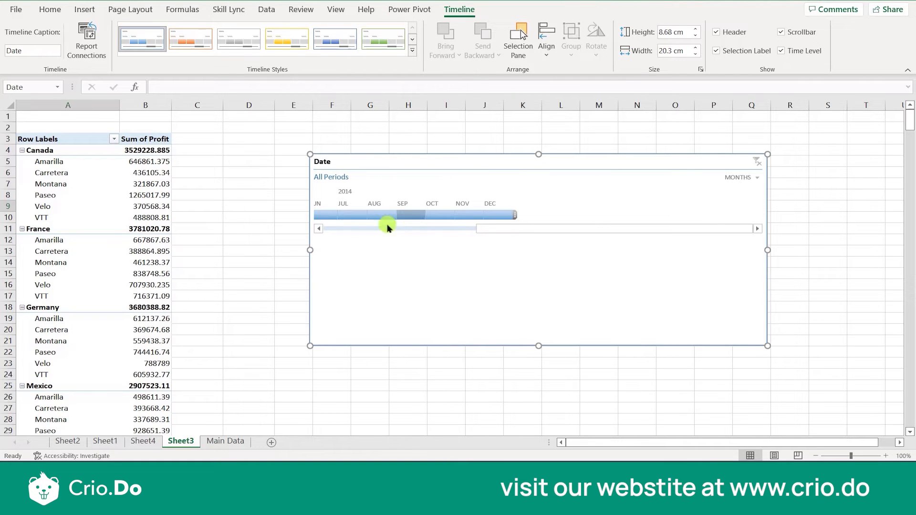
Close the PivotTable Fields list to uncover the full width of the Date timeline
click(77, 194)
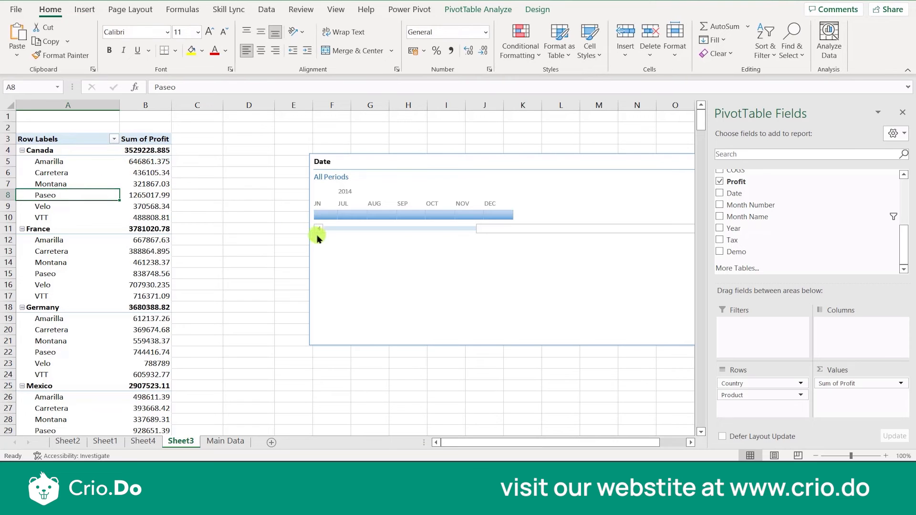
click(492, 230)
drag(382, 223, 301, 224)
click(905, 113)
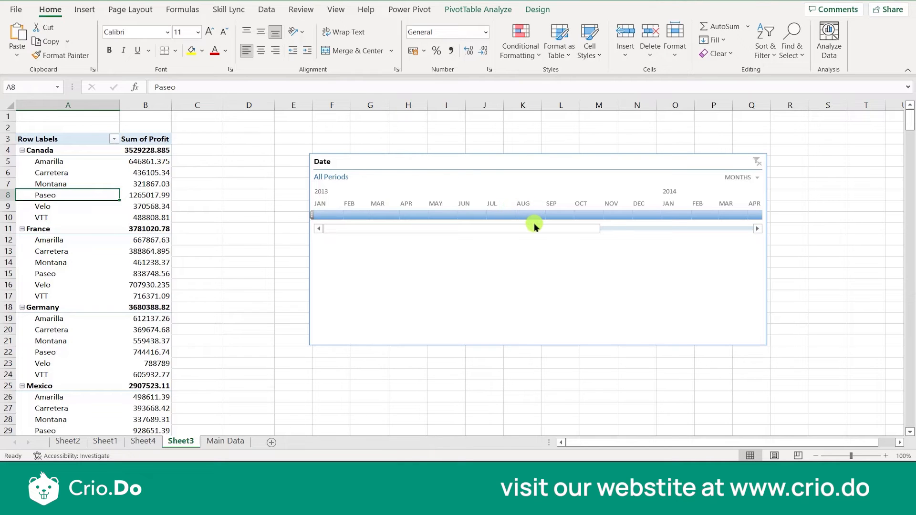
Filter the pivot table to January 2013 and to December 2014 with the Date timeline
drag(533, 227, 374, 239)
click(324, 215)
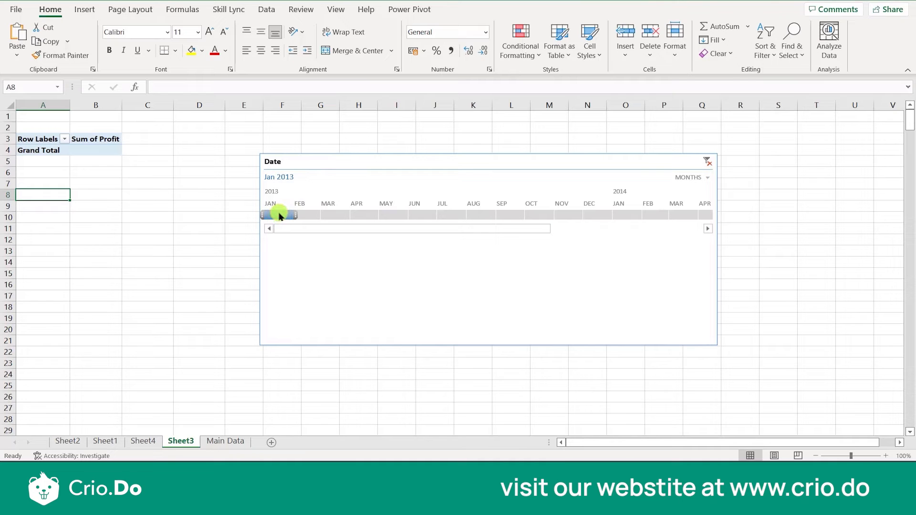
drag(544, 227, 711, 229)
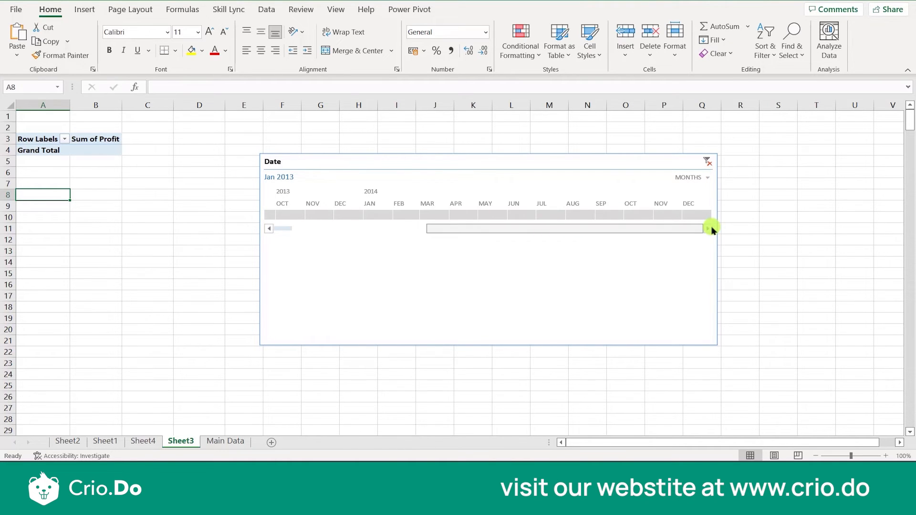
click(687, 215)
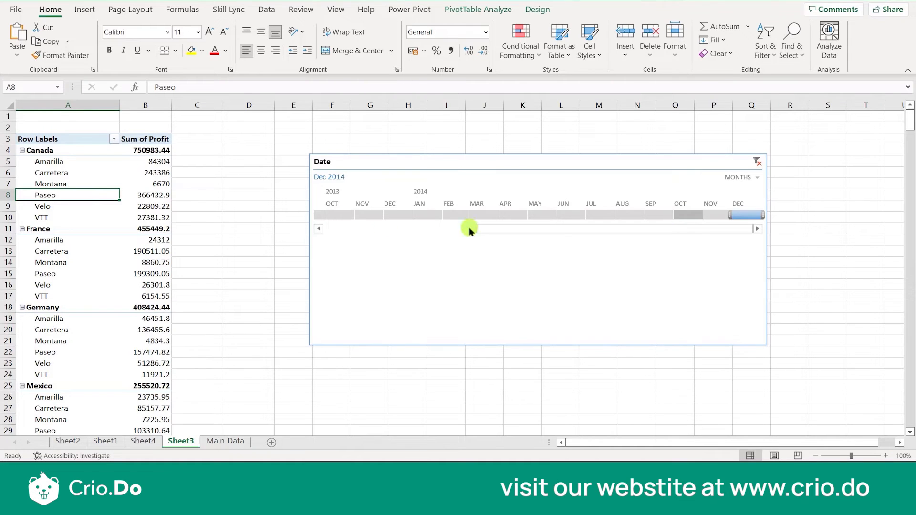
click(514, 227)
drag(528, 231, 738, 219)
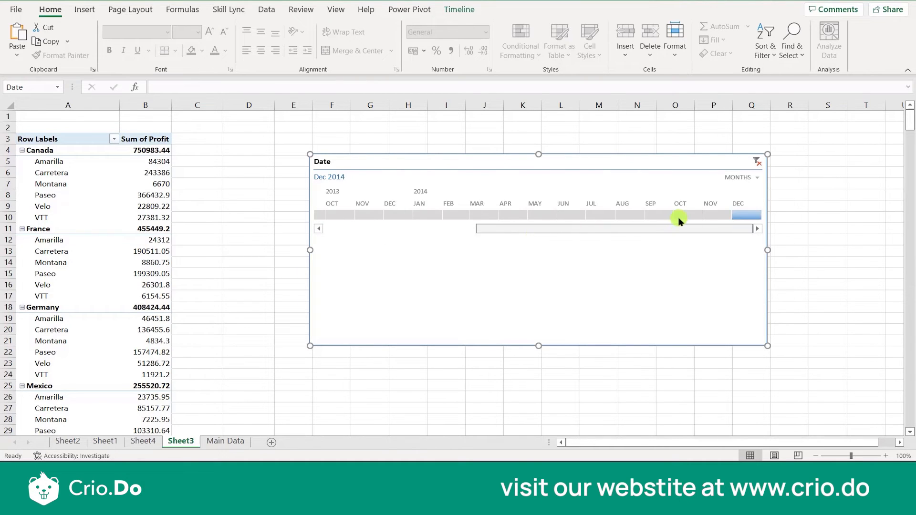
Clear the Date timeline filter, try several single months of 2014 including June, and leave January 2014 selected
click(758, 162)
click(583, 216)
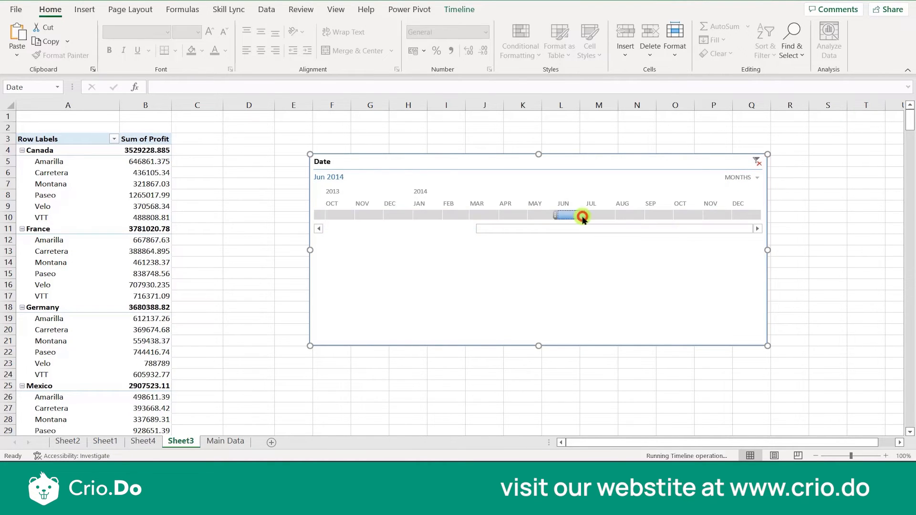
click(602, 217)
click(635, 216)
click(579, 218)
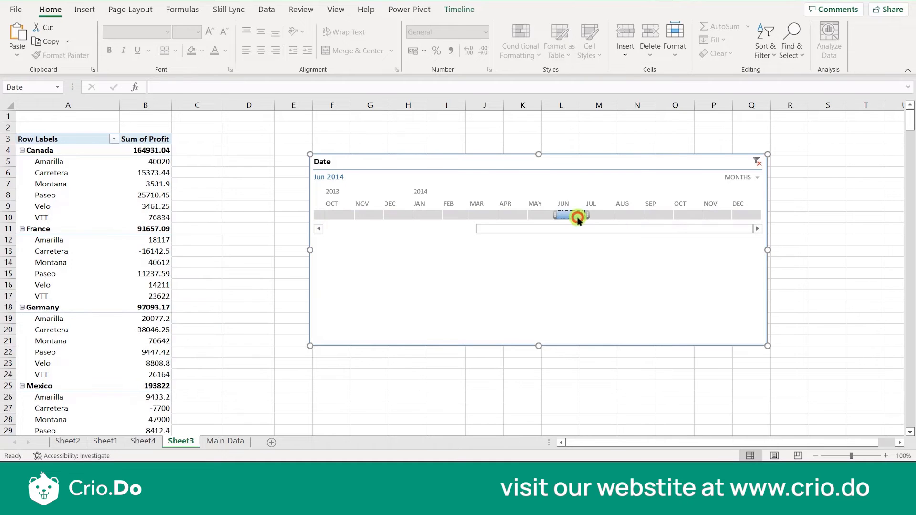
click(482, 215)
click(418, 216)
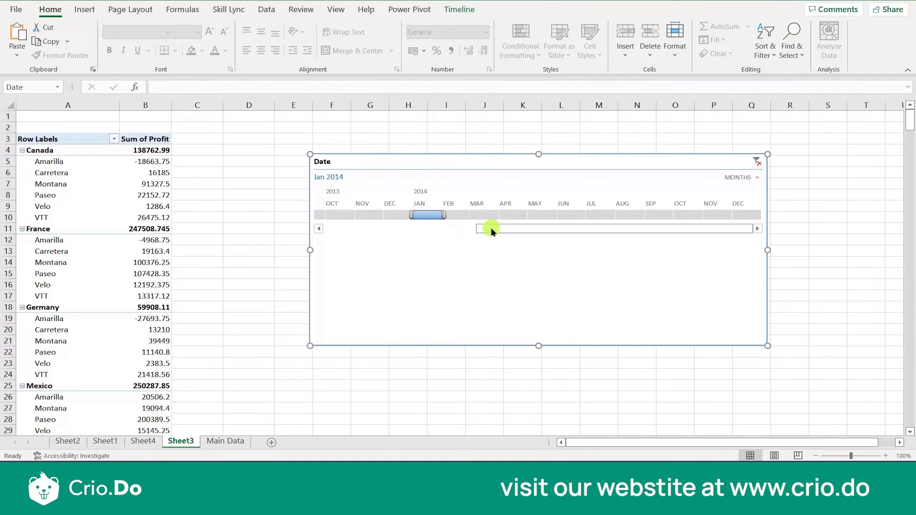
drag(492, 229, 541, 239)
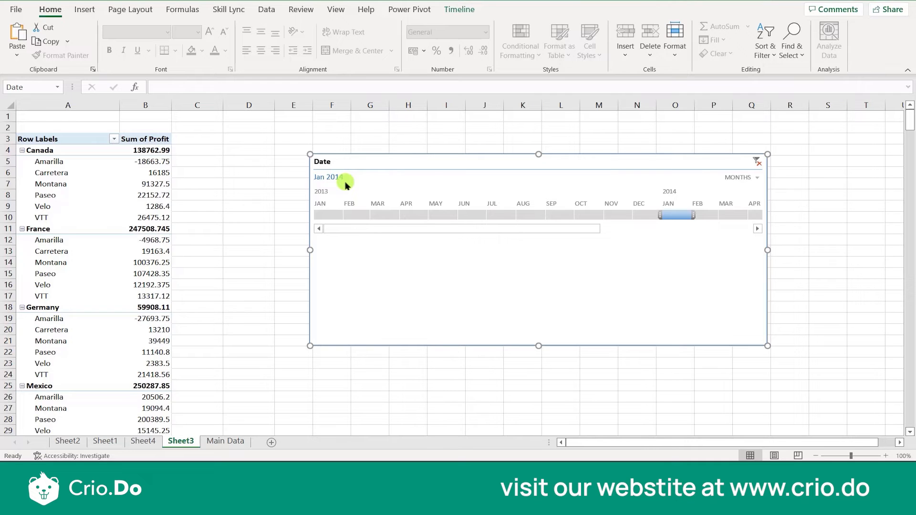
Review the light and dark built-in styles available for the Date timeline without applying one
click(461, 14)
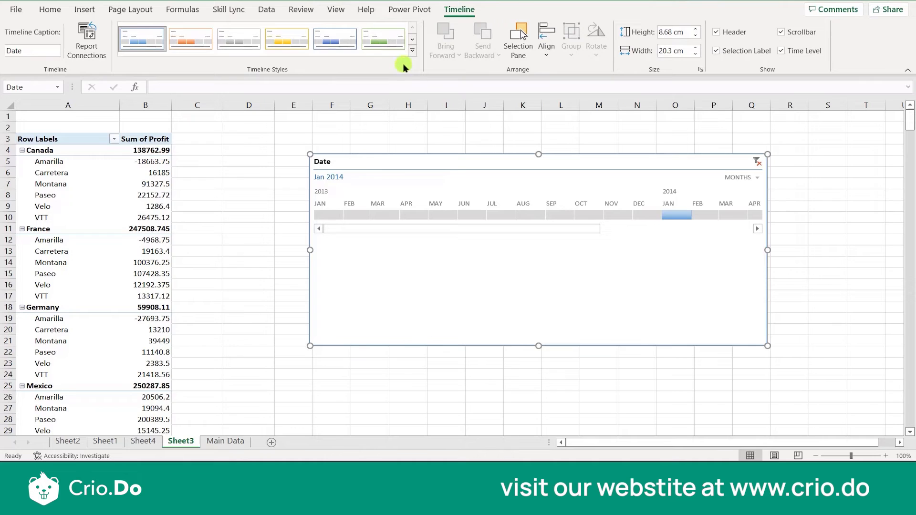
click(412, 50)
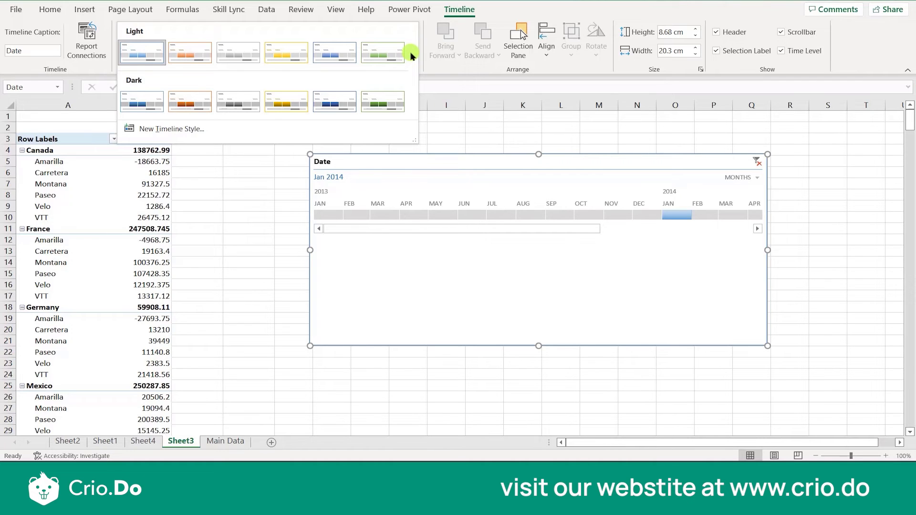
click(502, 112)
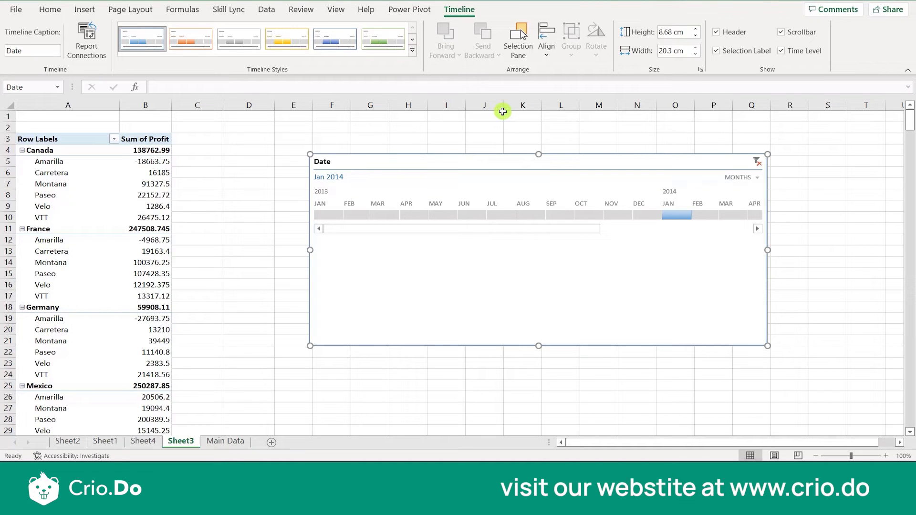
Try hiding and restoring the Date timeline's header, scrollbar and selection label one after another
click(726, 33)
click(726, 34)
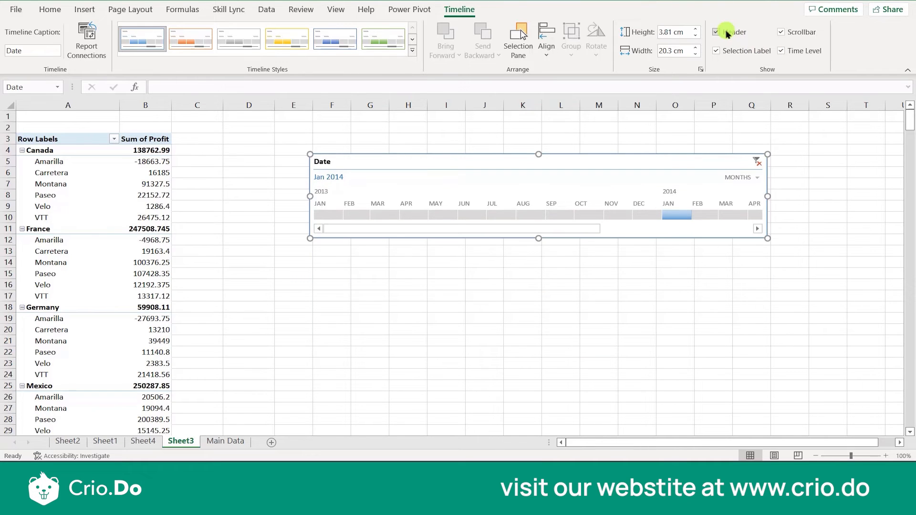
click(796, 34)
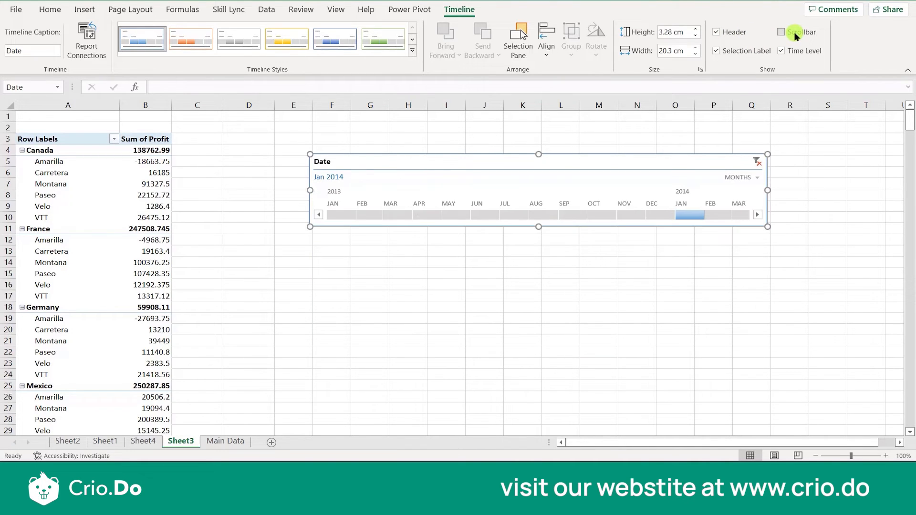
click(796, 34)
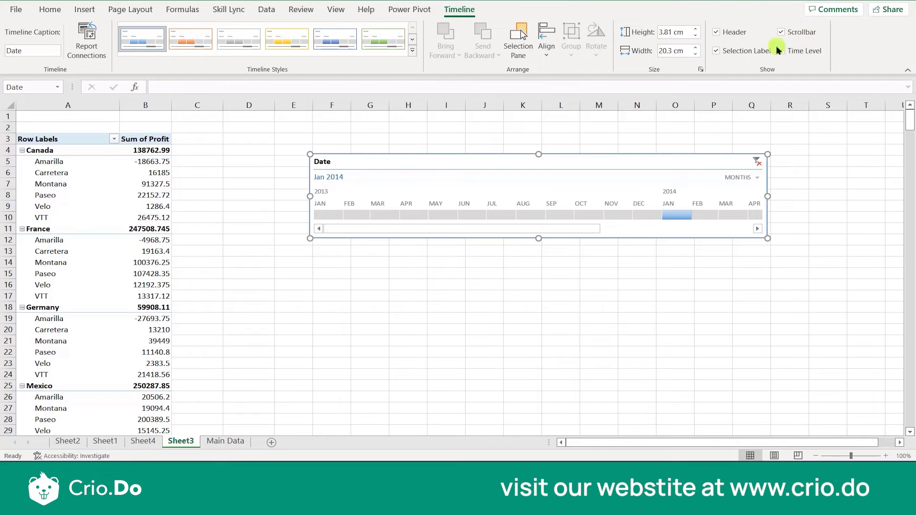
click(759, 55)
click(758, 56)
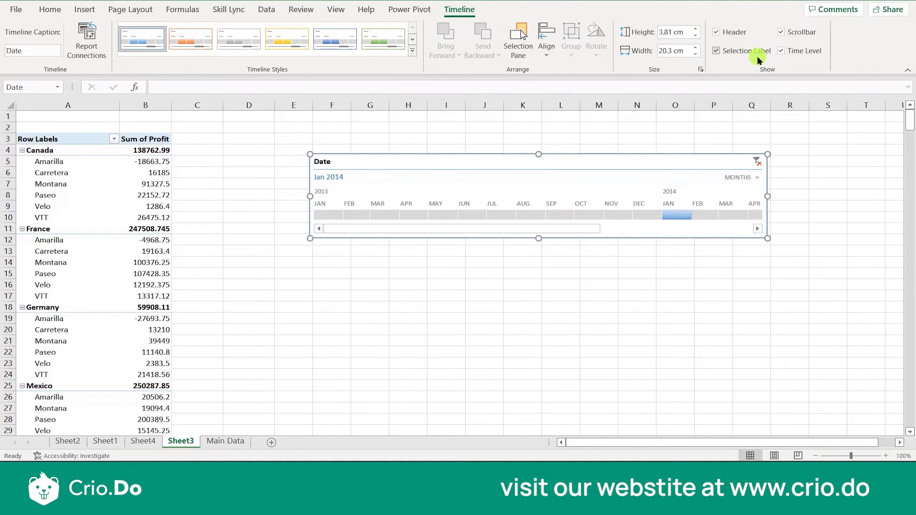
click(733, 51)
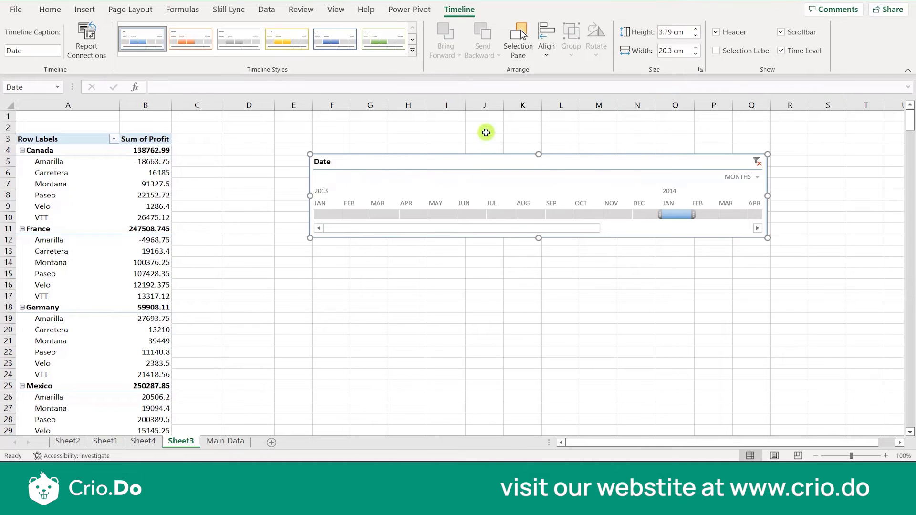
click(723, 51)
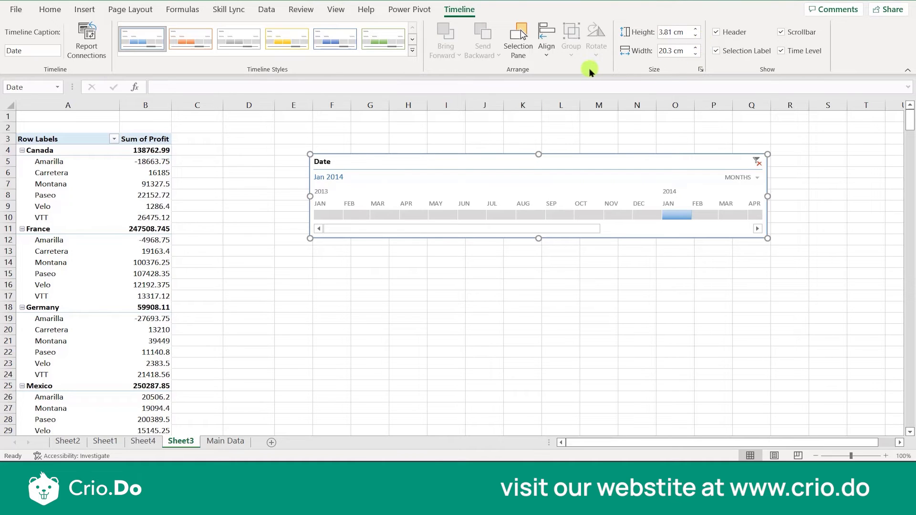
click(548, 53)
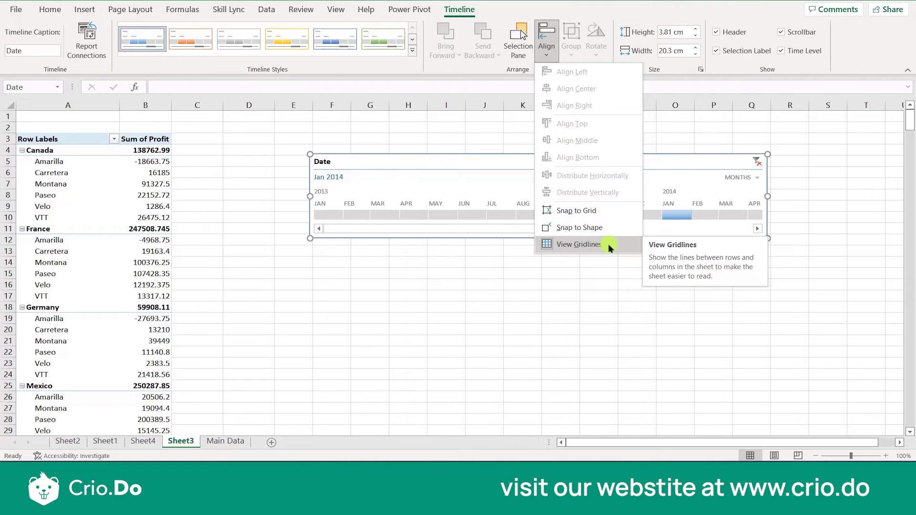
click(527, 301)
click(523, 287)
Delete the Date timeline from Sheet3, clearing its date filter
click(529, 213)
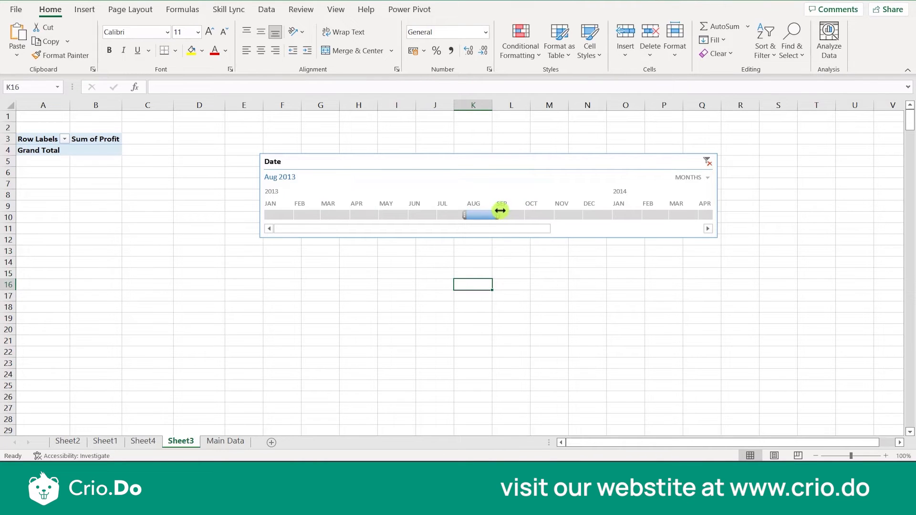
click(453, 184)
key(Delete)
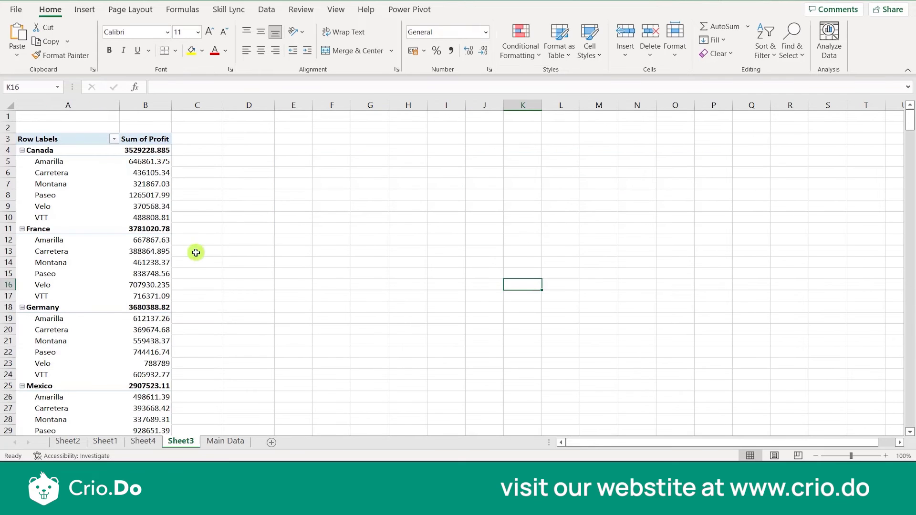
Reopen the pivot table's field list and add Manufacturing Price as a second value
click(133, 248)
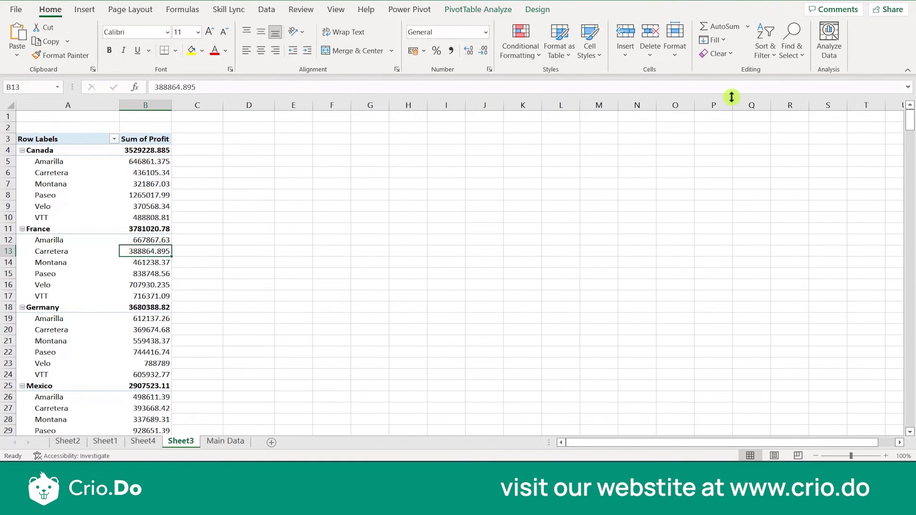
click(478, 10)
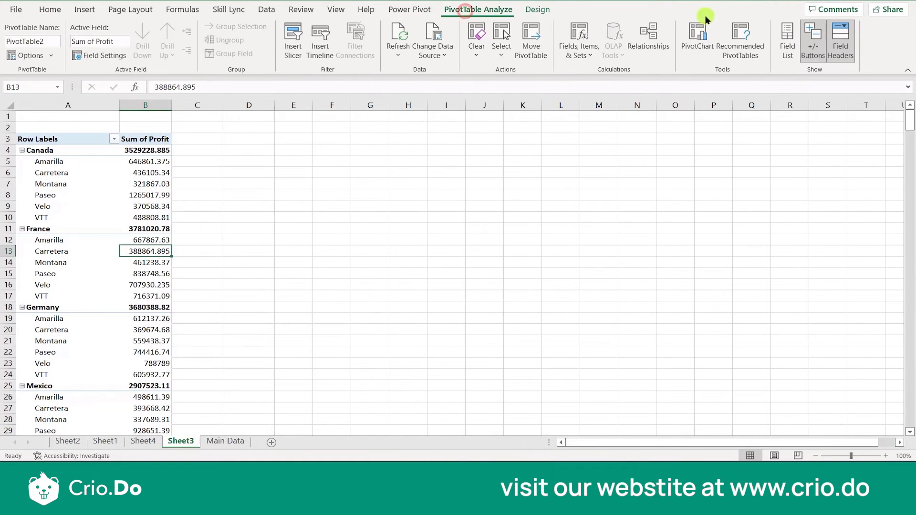
click(785, 51)
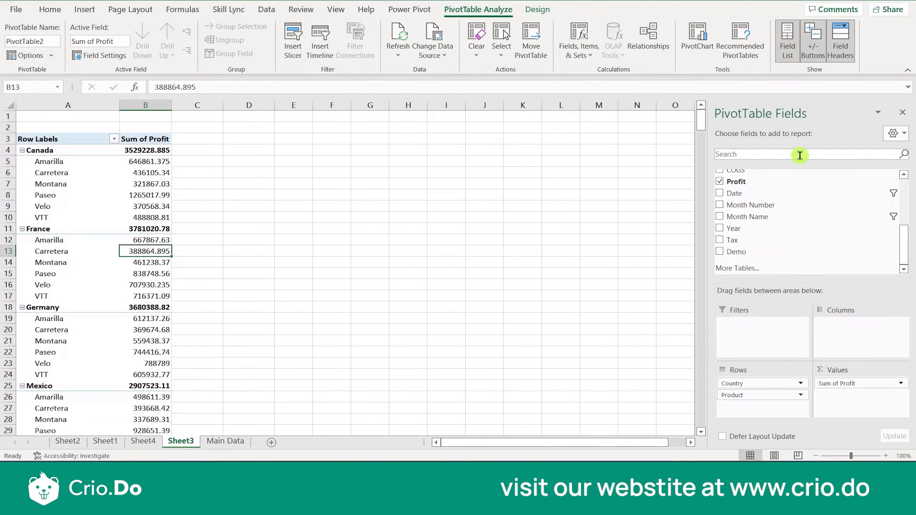
click(902, 189)
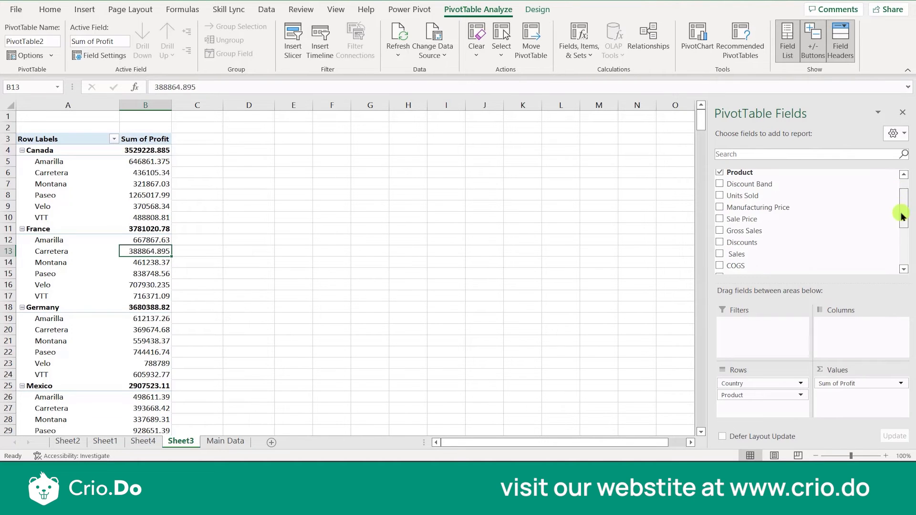
click(719, 208)
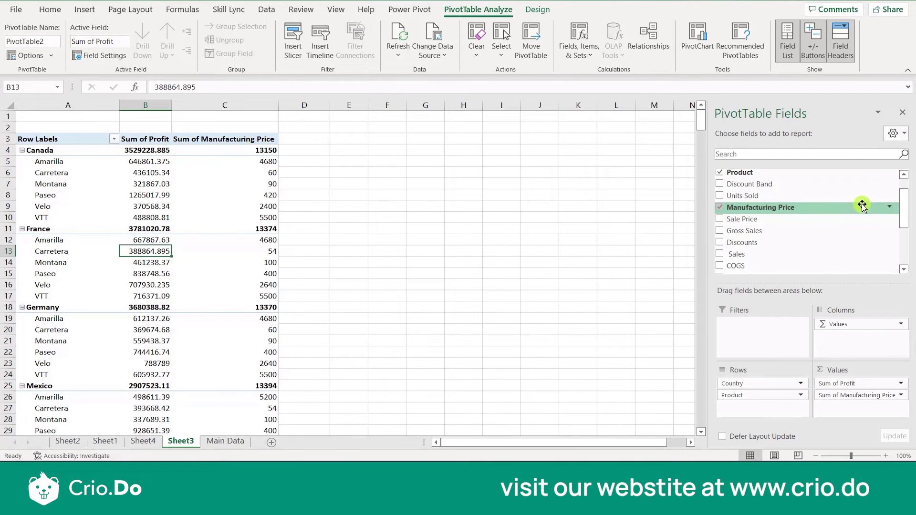
Insert a timeline for the Date field
click(319, 45)
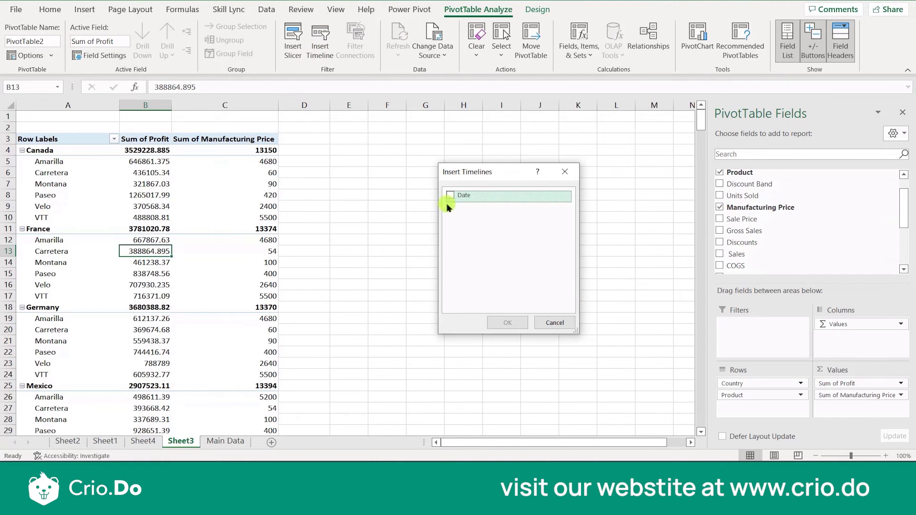
click(450, 196)
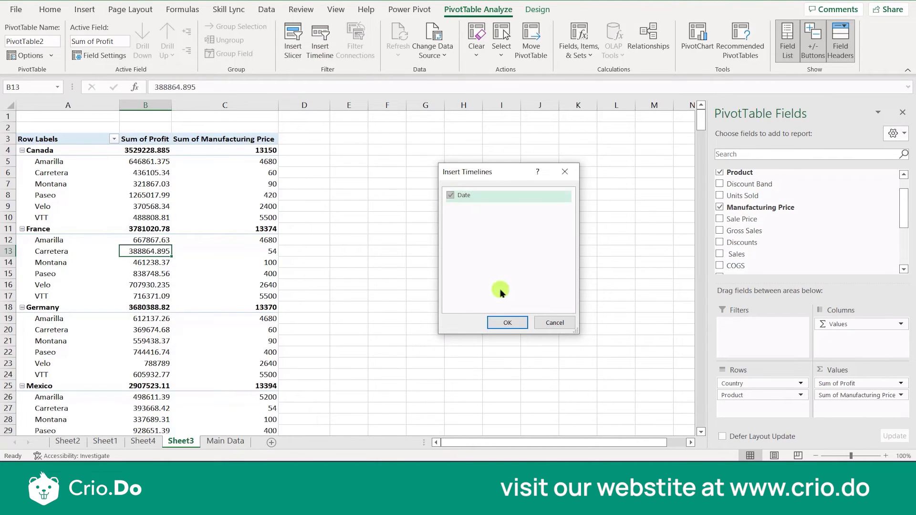
click(496, 322)
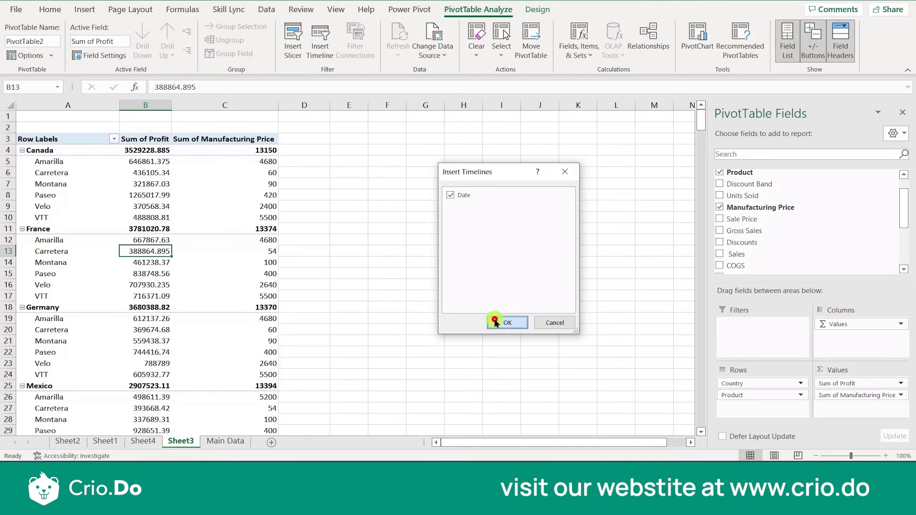
Filter the Date timeline to July 2013 and then December 2014, and move it beside the pivot table from column F at row 3
click(339, 295)
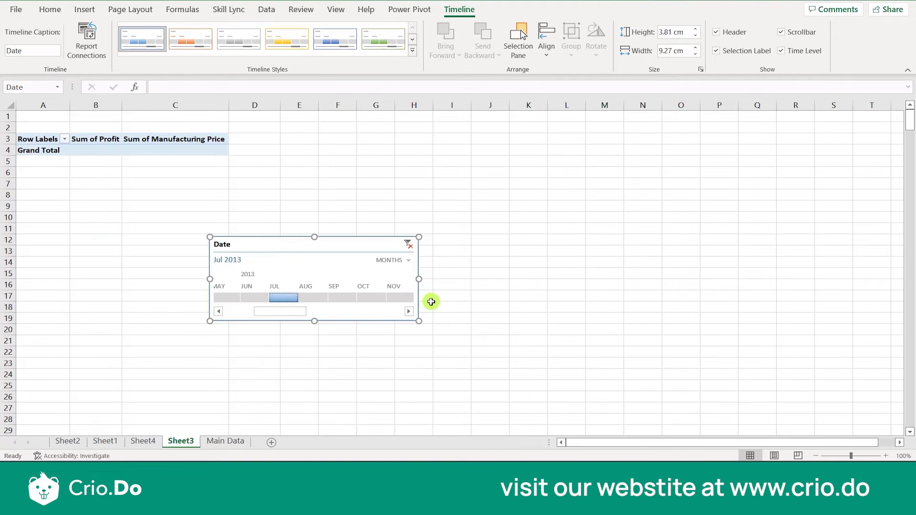
drag(300, 312, 415, 310)
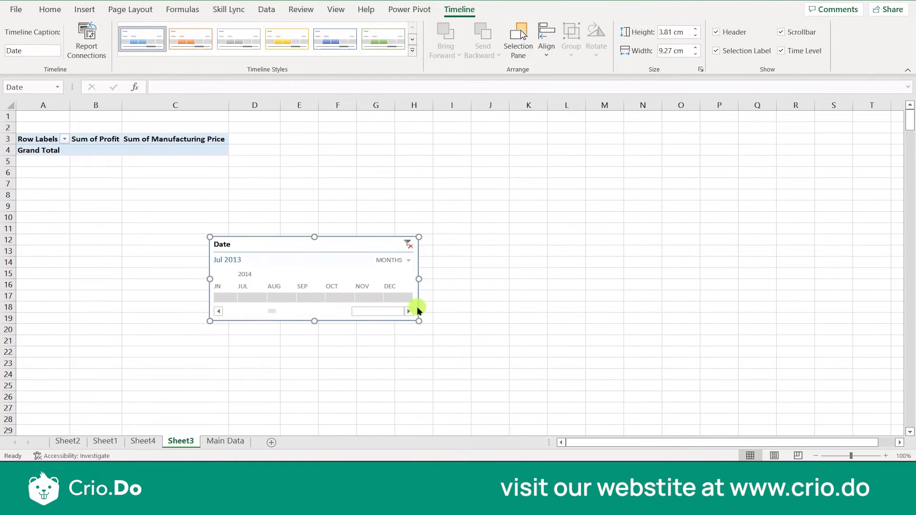
click(391, 297)
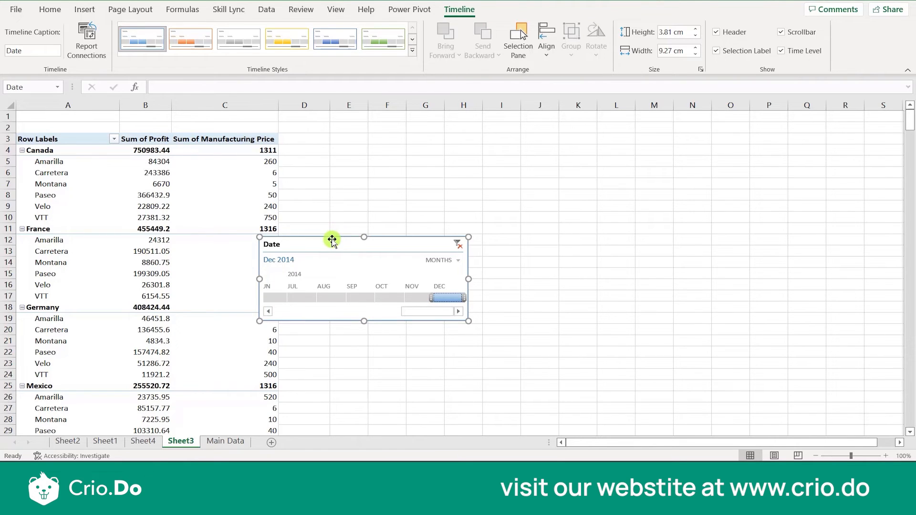
drag(332, 242, 455, 147)
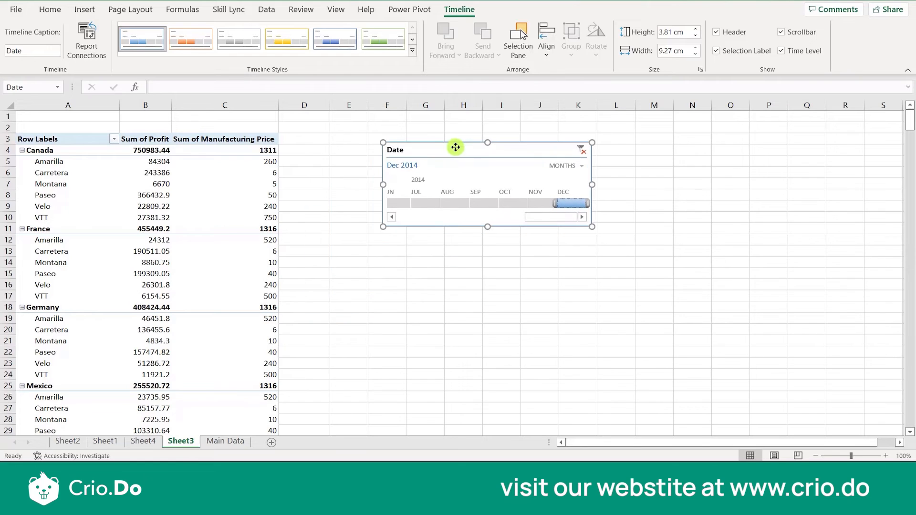
Switch the Date timeline to quarters and enlarge it to about 15.49 cm wide and 5.21 cm high
click(582, 167)
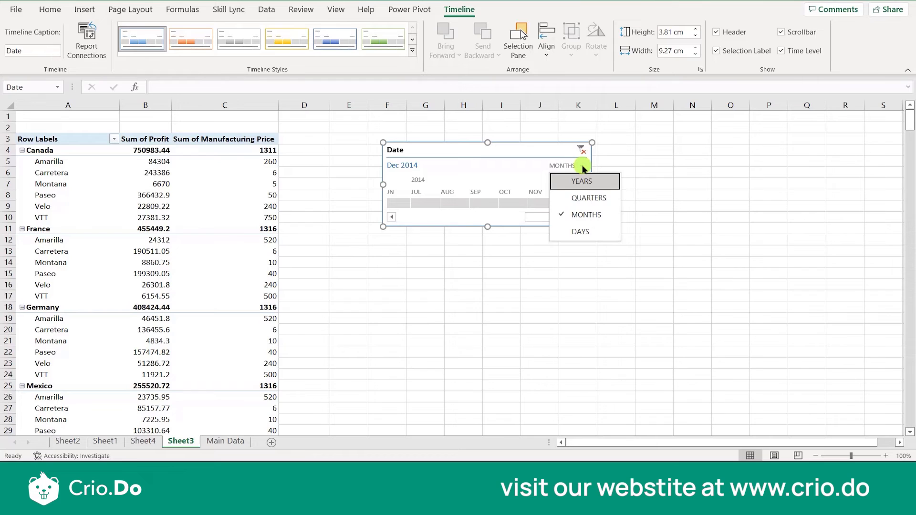
click(586, 204)
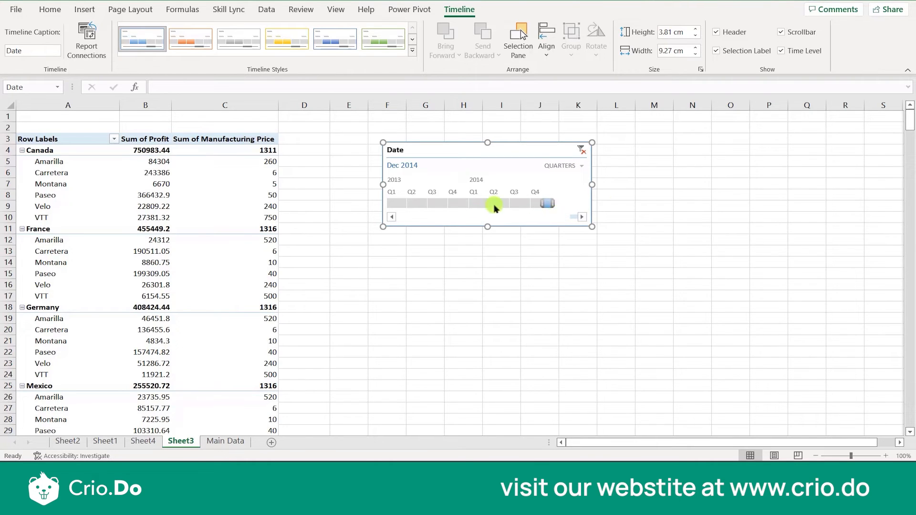
drag(593, 229, 731, 257)
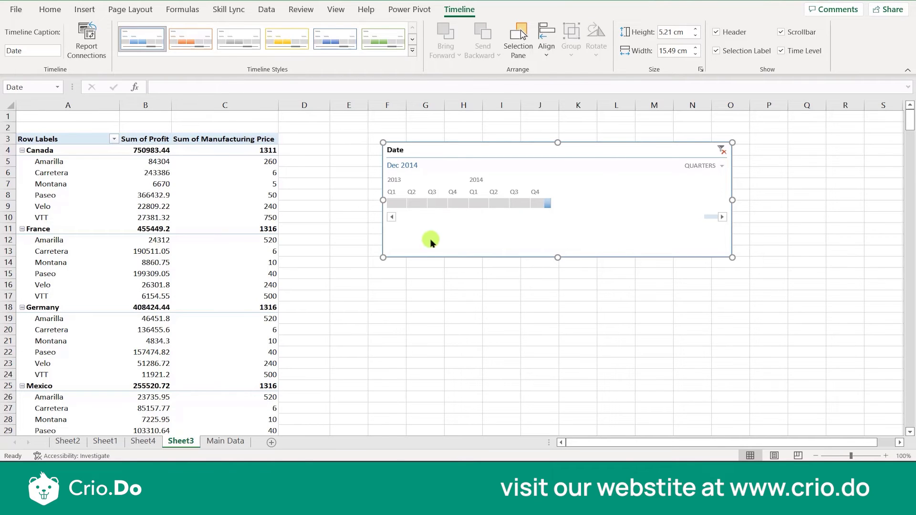
Try single quarters of 2013 on the Date timeline, including Q1 and Q3, and then quarters of 2014 up to Q4
click(395, 204)
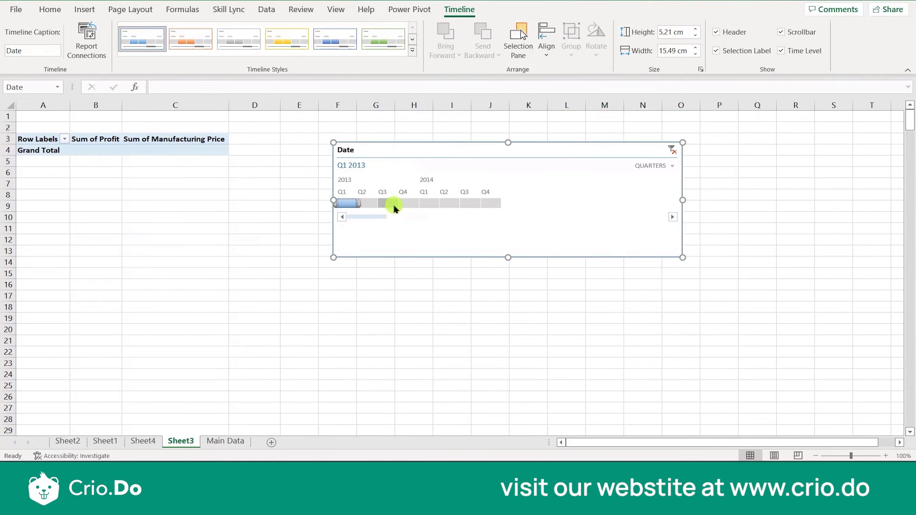
click(374, 205)
click(390, 205)
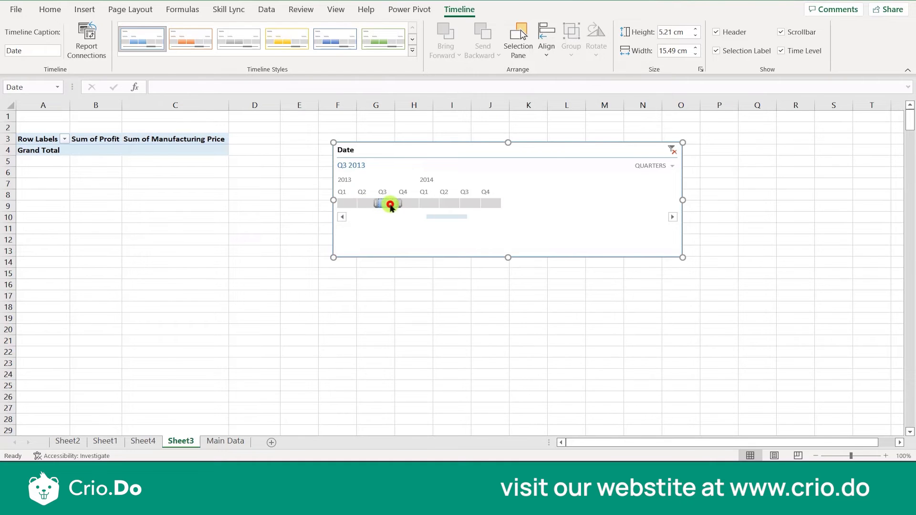
click(456, 204)
drag(482, 205, 542, 205)
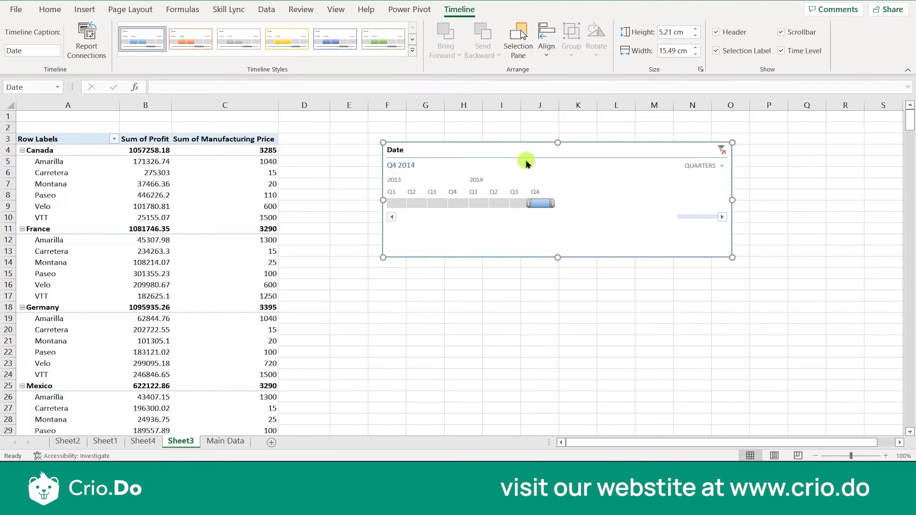
Filter the pivot table by Q1, Q2 and Q3 of 2014 in turn, and leave Q4 2014 selected
click(478, 203)
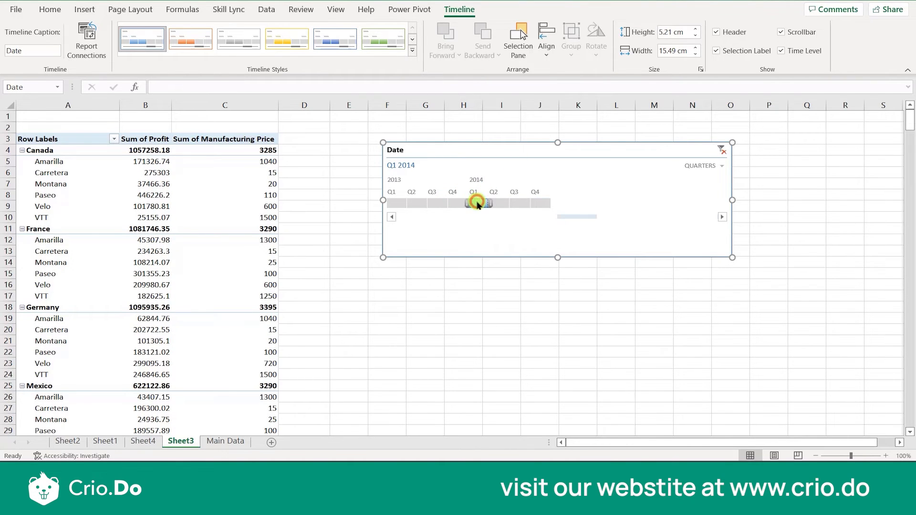
click(495, 203)
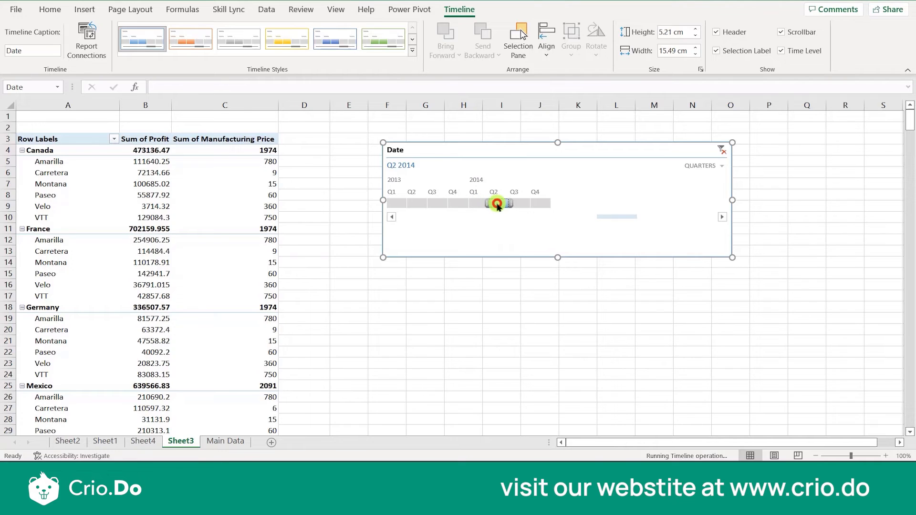
click(519, 204)
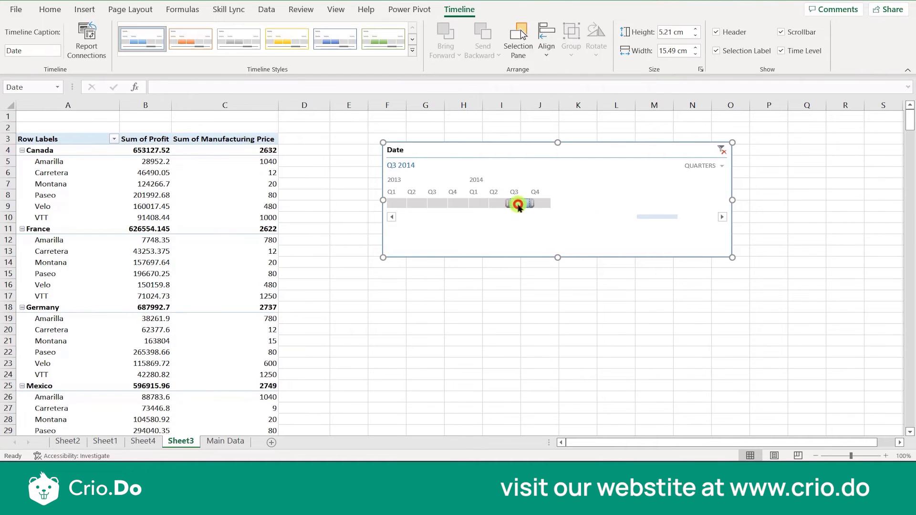
click(538, 204)
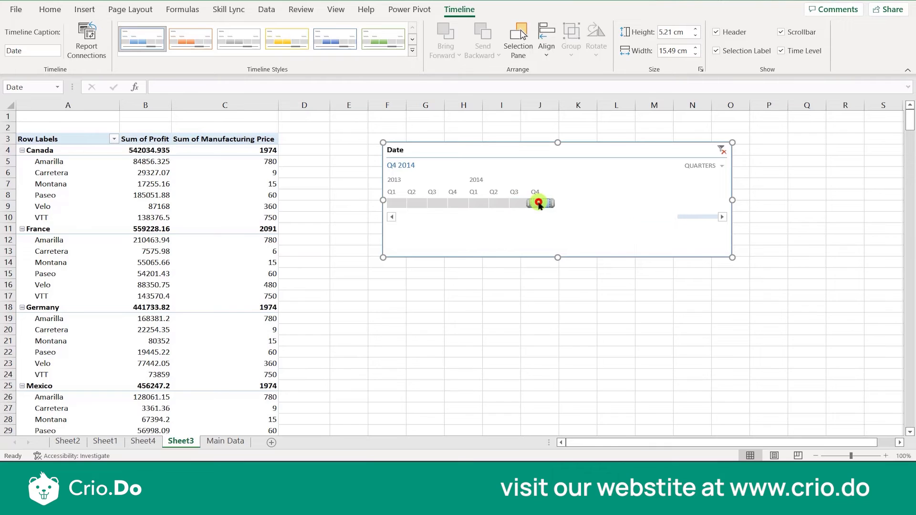
Switch the Date timeline to months, years and days in turn, and browse the days through to the end of December 2014
click(709, 165)
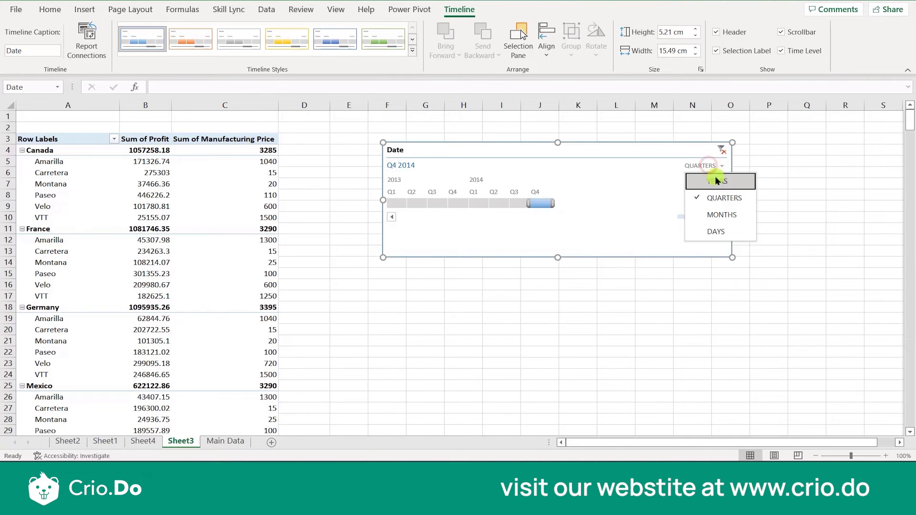
click(718, 213)
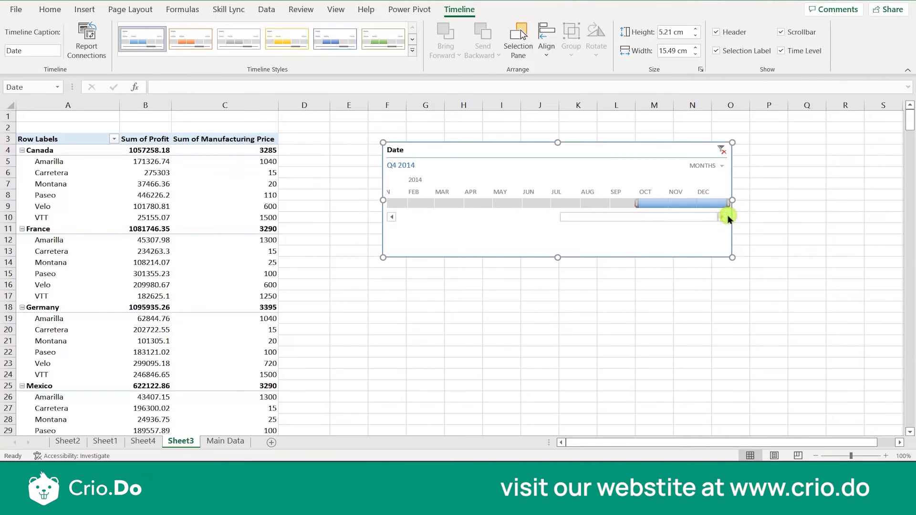
click(716, 165)
click(722, 186)
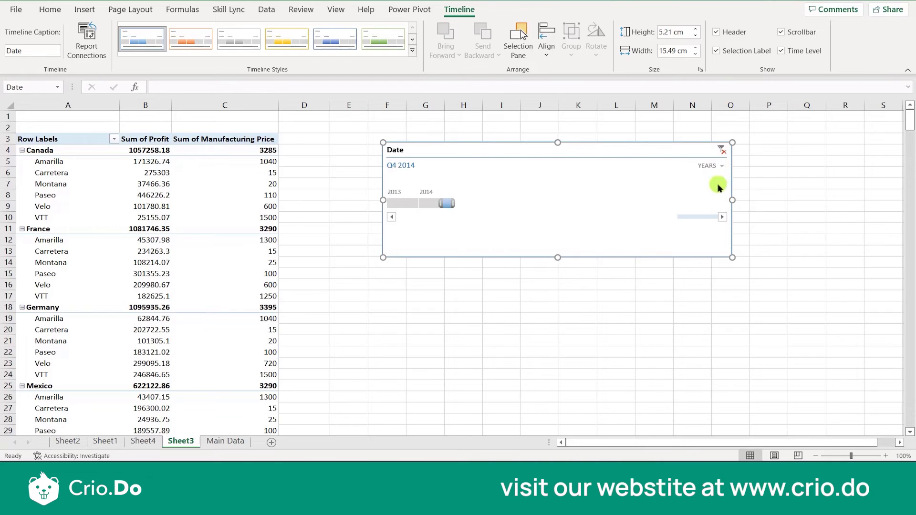
click(714, 168)
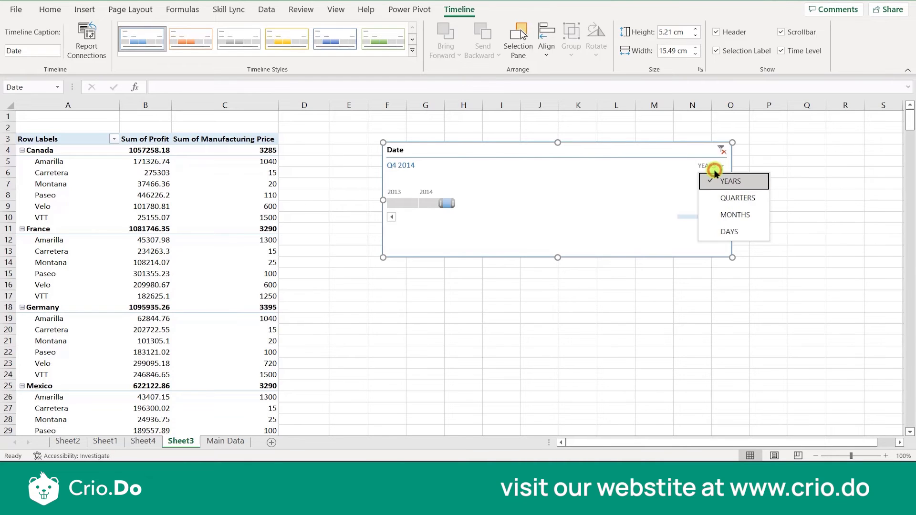
click(729, 233)
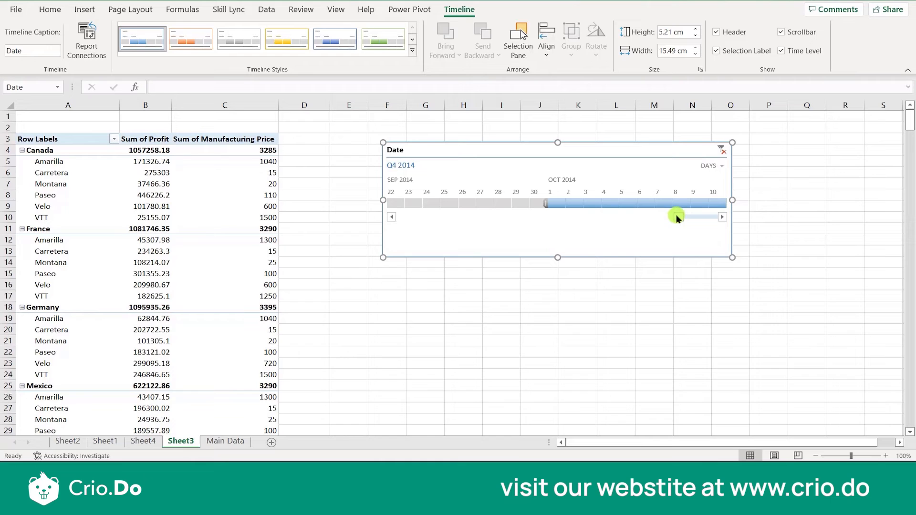
drag(677, 217, 407, 219)
drag(401, 217, 722, 205)
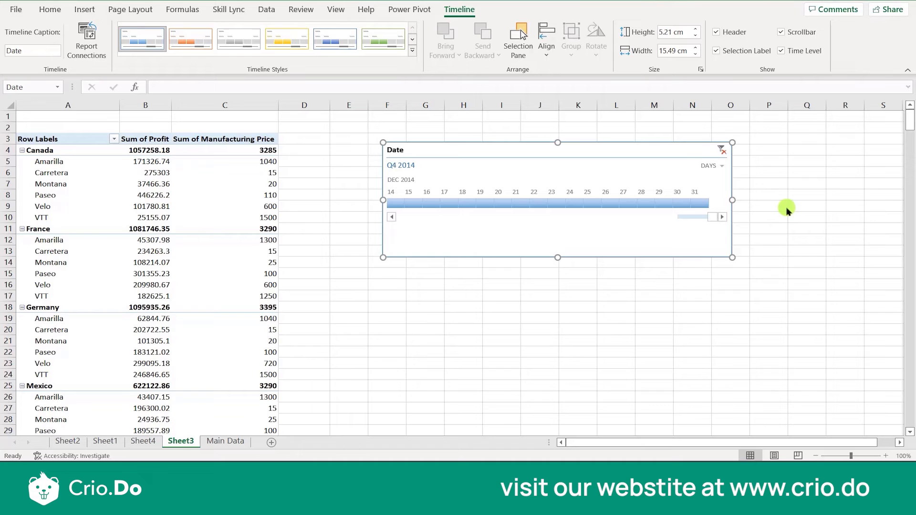
Delete the Date timeline from Sheet3
click(708, 166)
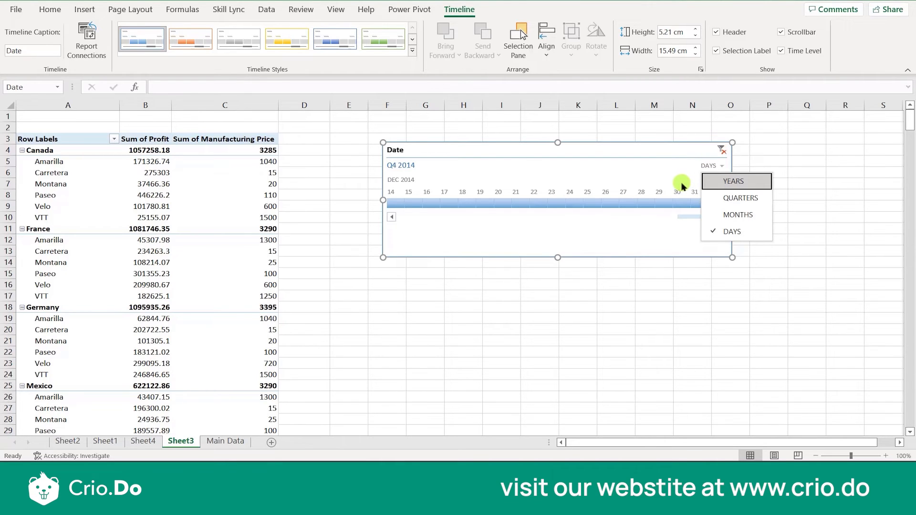
click(640, 155)
key(Delete)
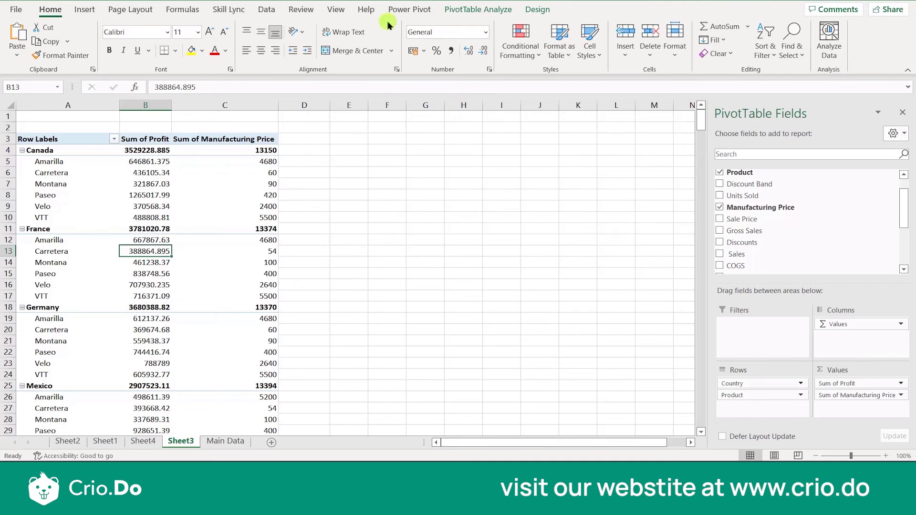
Group the Canada and France items with their products in the pivot table's row labels
click(460, 10)
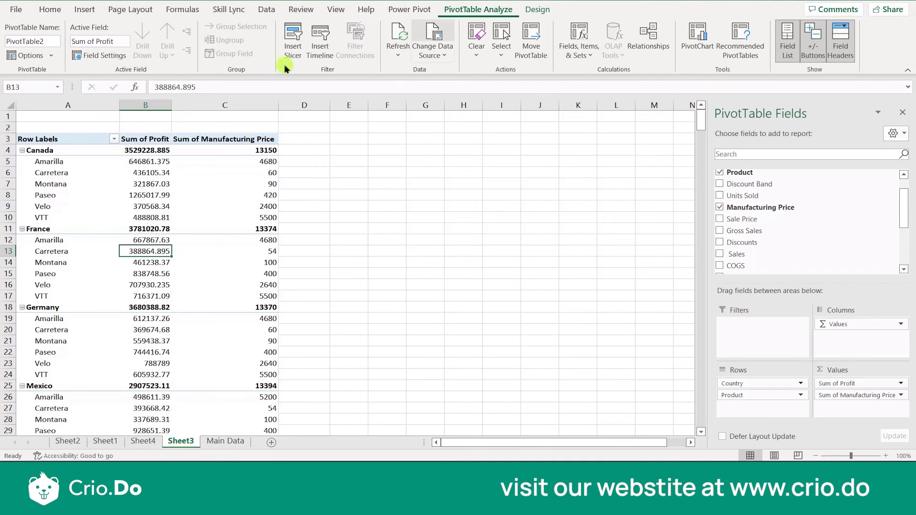
click(161, 162)
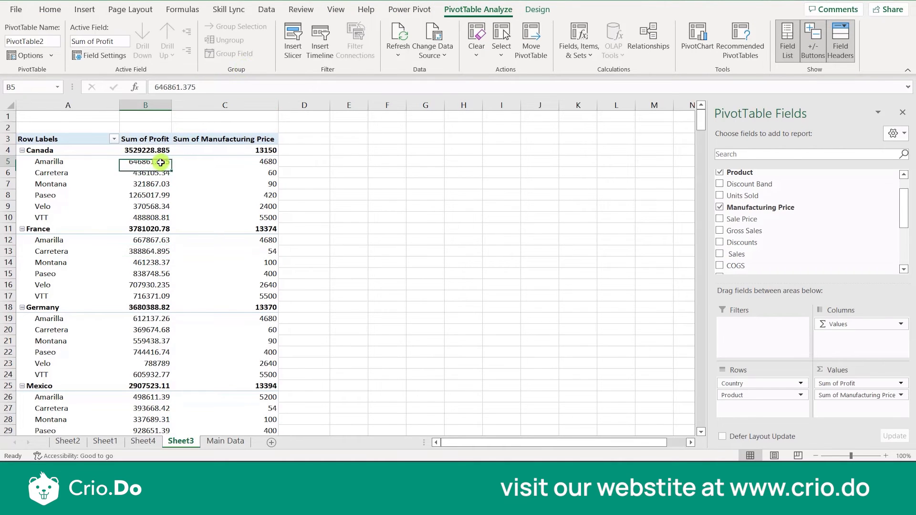
drag(33, 151, 39, 300)
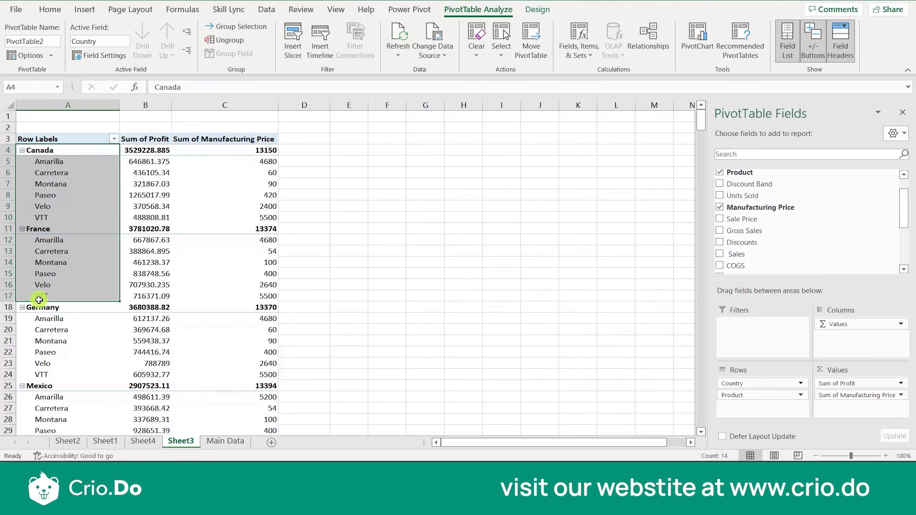
click(245, 29)
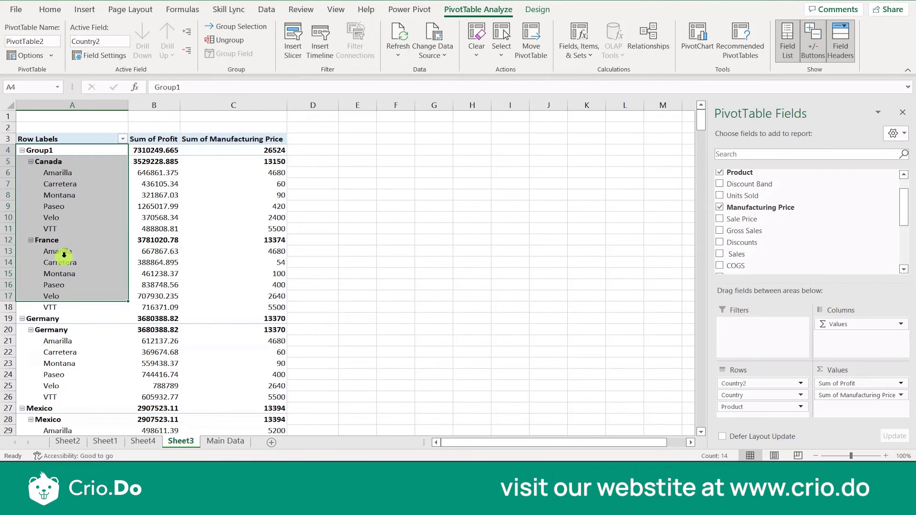
click(251, 225)
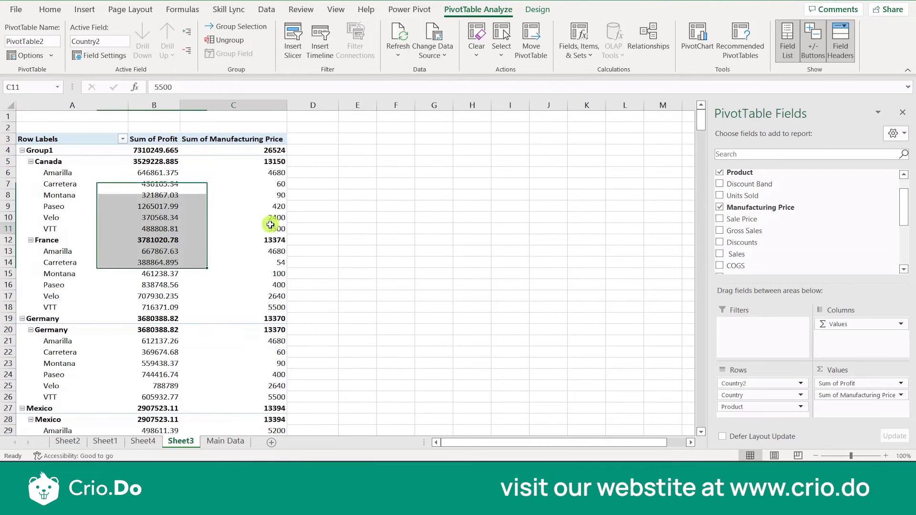
Ungroup the combined Canada and France rows from the group heading down
click(48, 150)
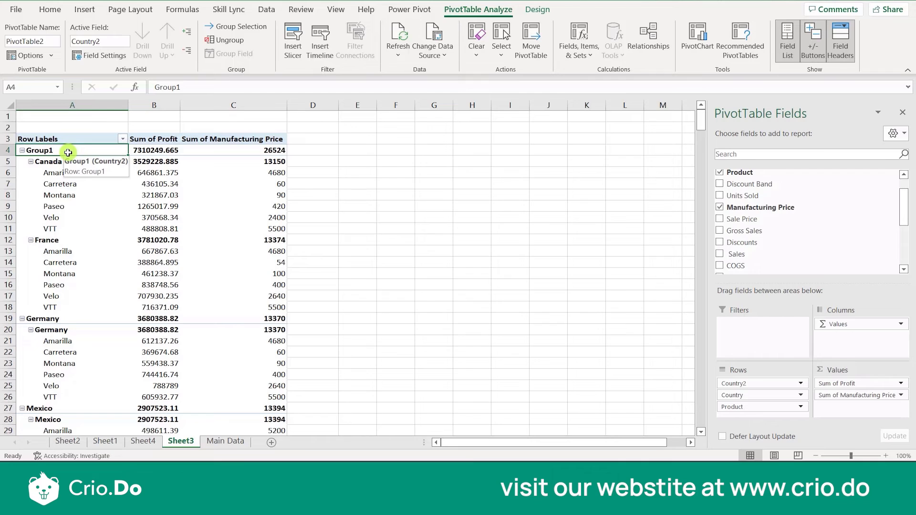
drag(68, 153, 67, 307)
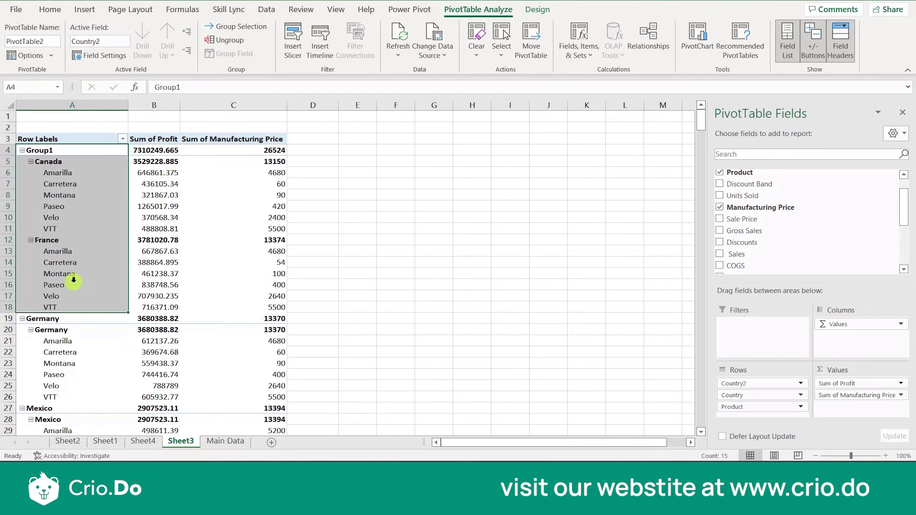
click(242, 46)
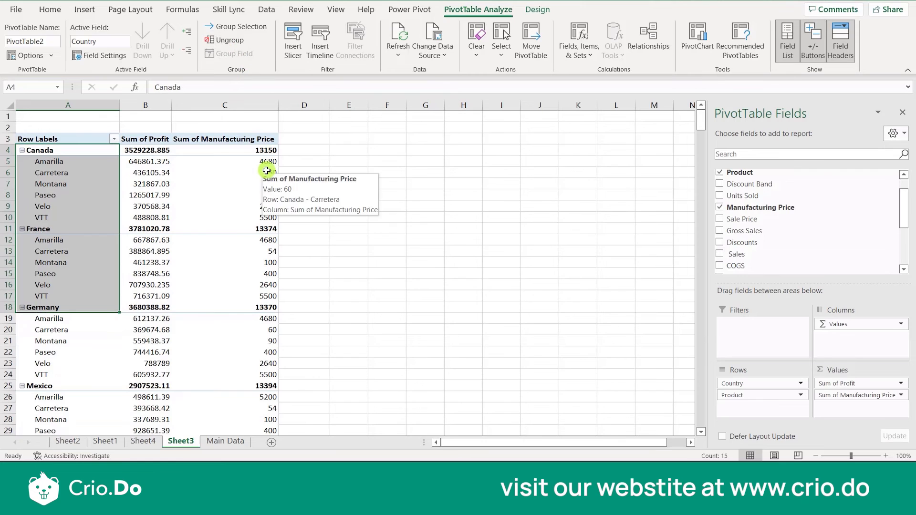
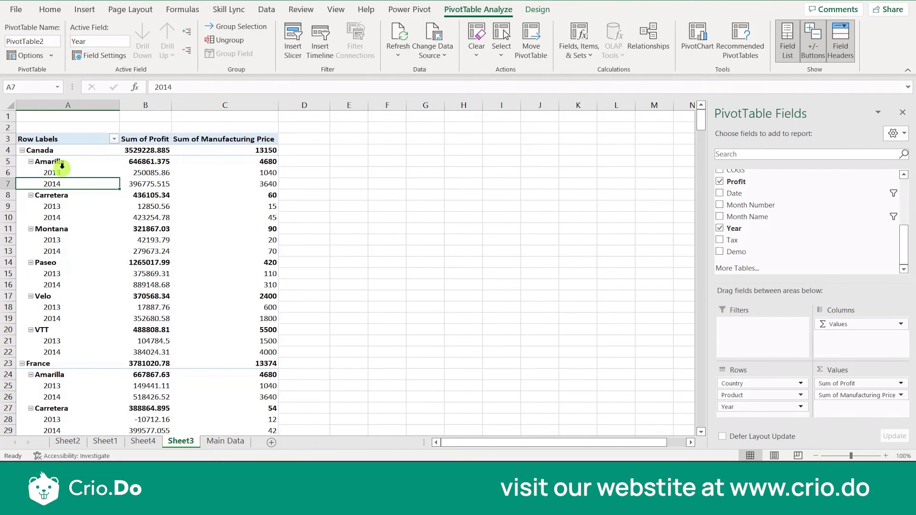
Group the Canada and France row labels, including their product and year rows from A4 to A41
click(406, 12)
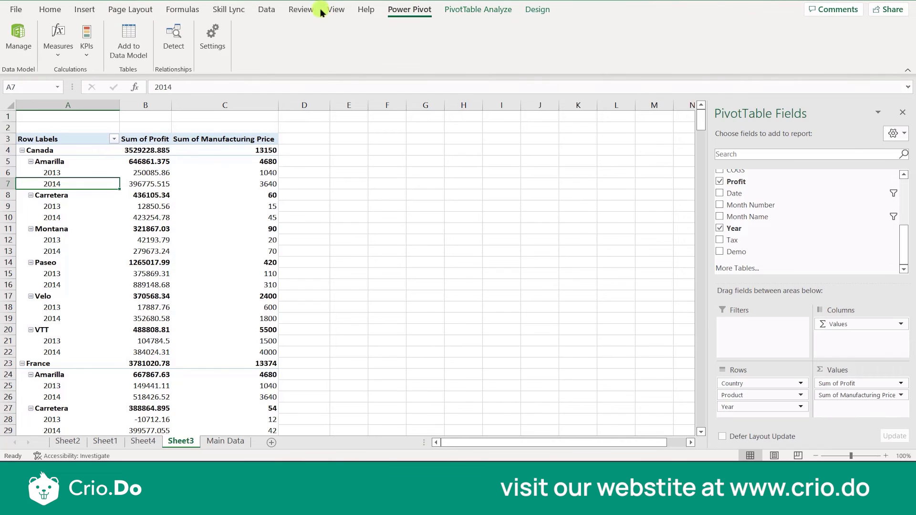
click(448, 9)
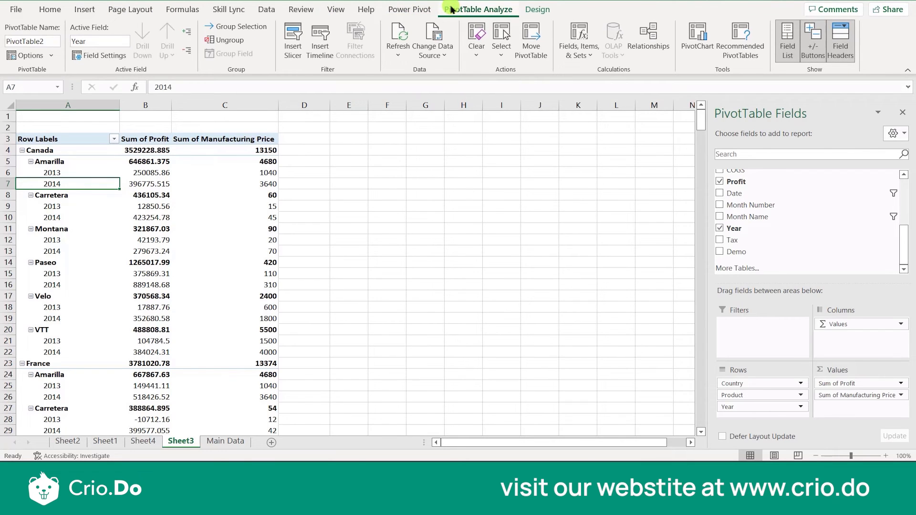
mouse_move(235, 212)
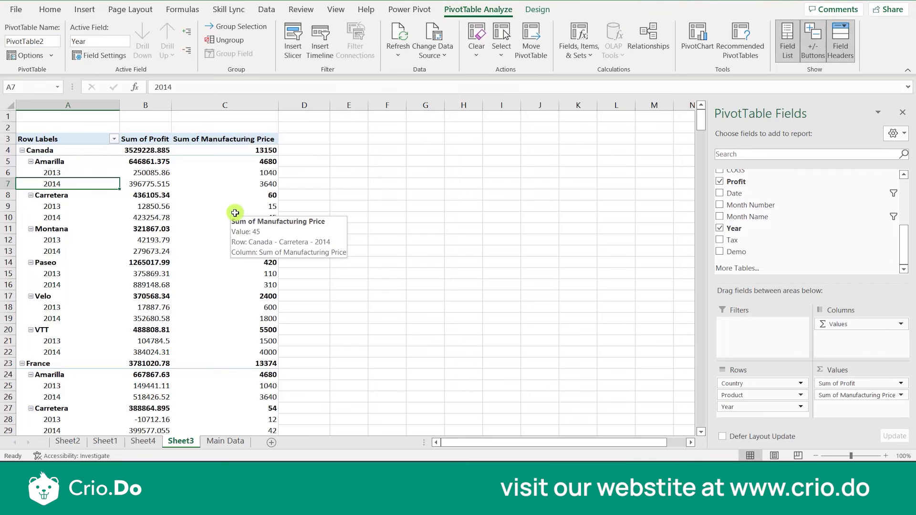
click(70, 150)
drag(69, 150, 102, 332)
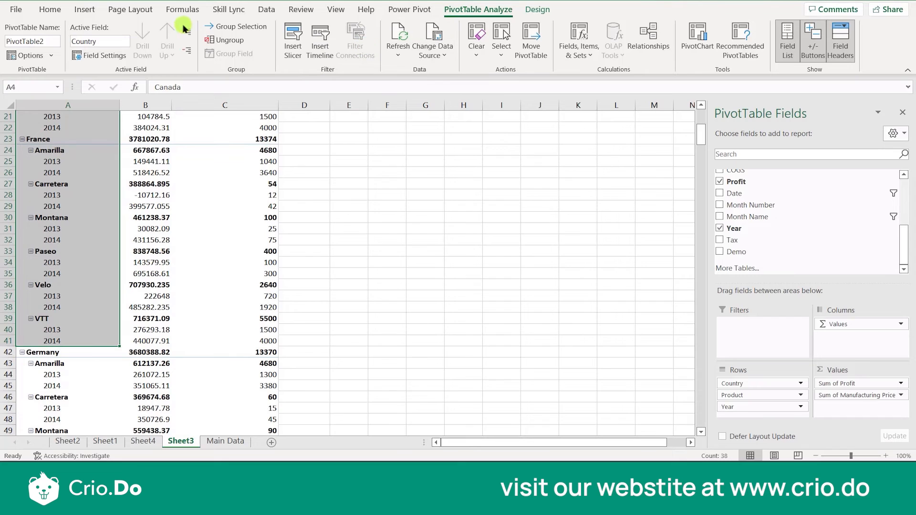
click(217, 27)
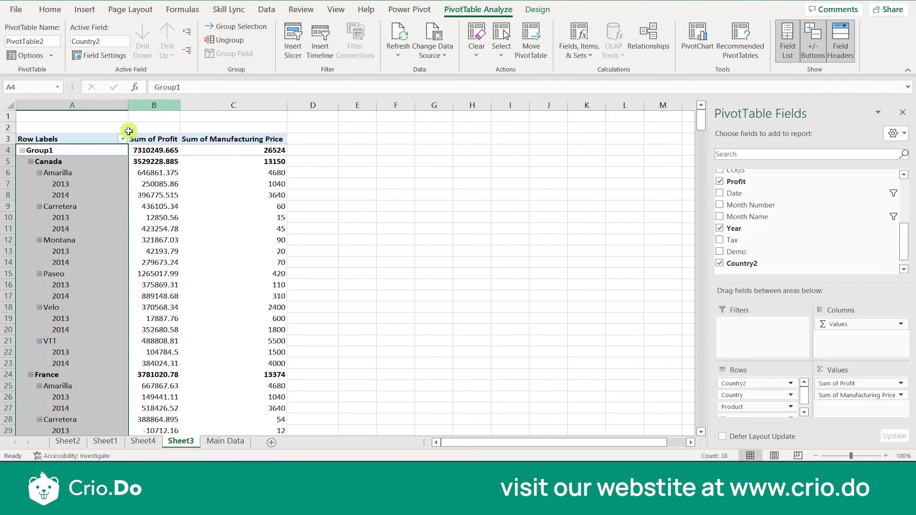
Collapse and expand the Canada and France group repeatedly, and view the options available for its heading
click(95, 152)
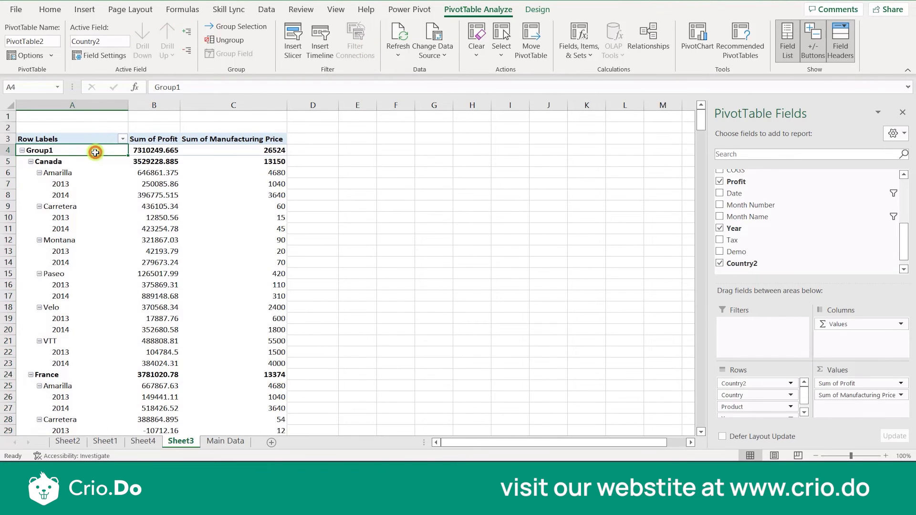
double_click(96, 152)
double_click(80, 151)
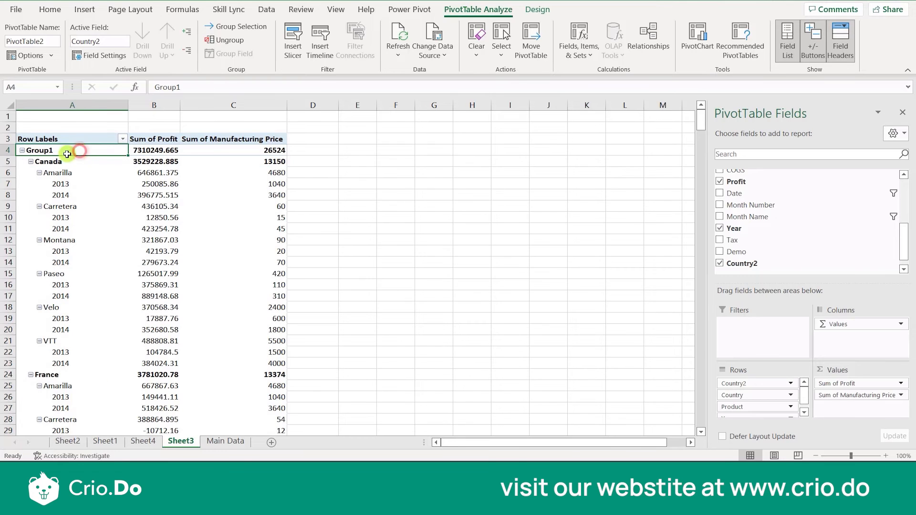
click(22, 150)
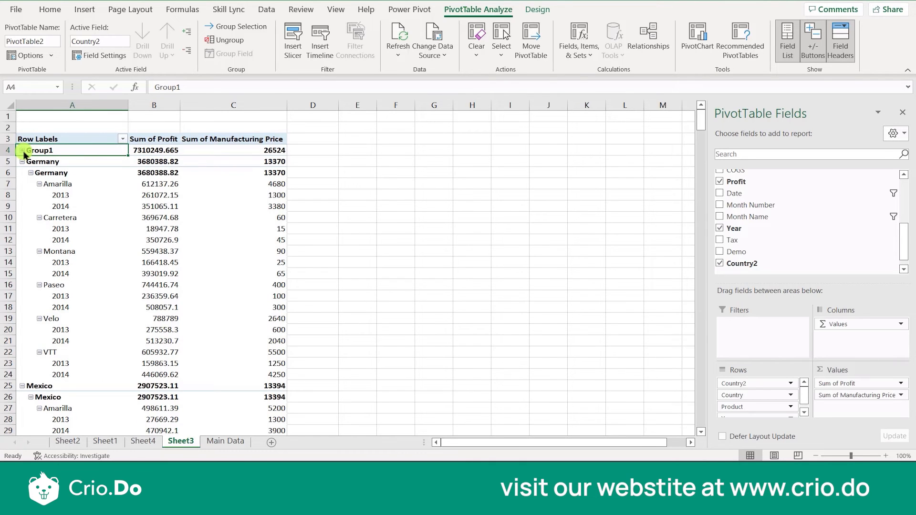
click(22, 151)
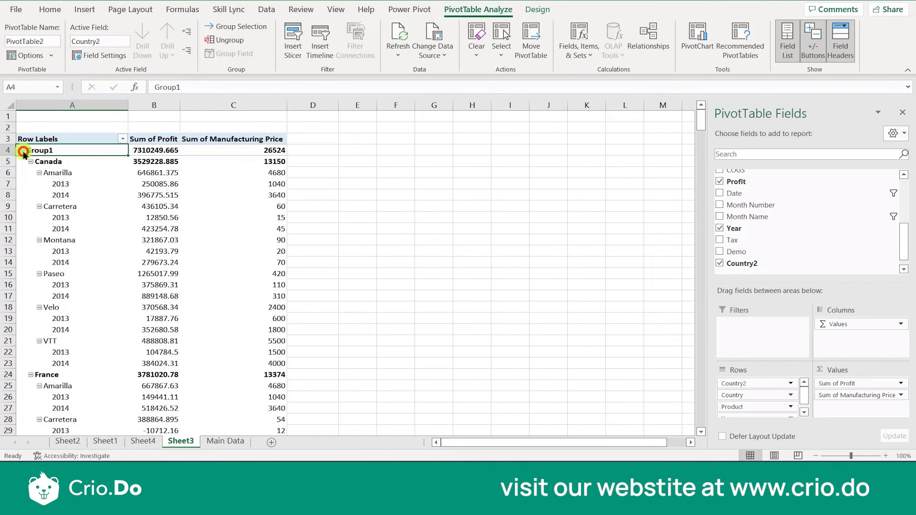
double_click(69, 150)
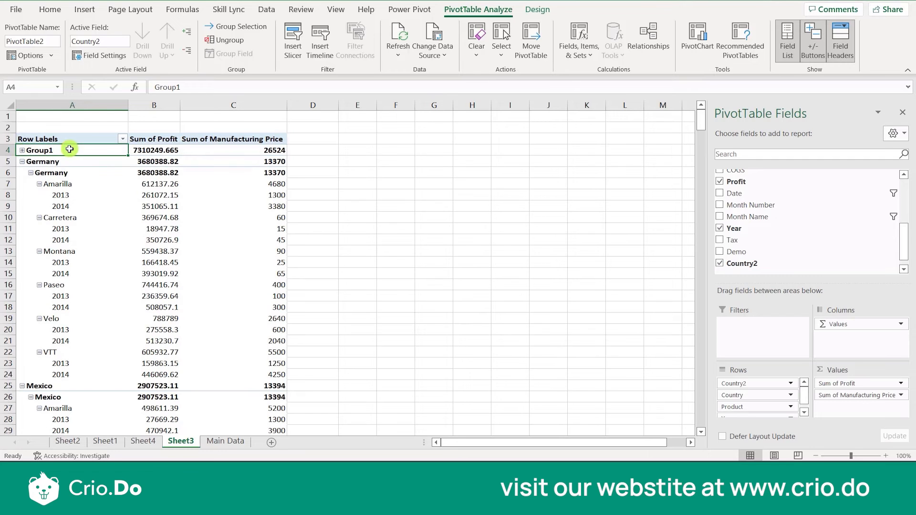
click(22, 150)
right_click(40, 149)
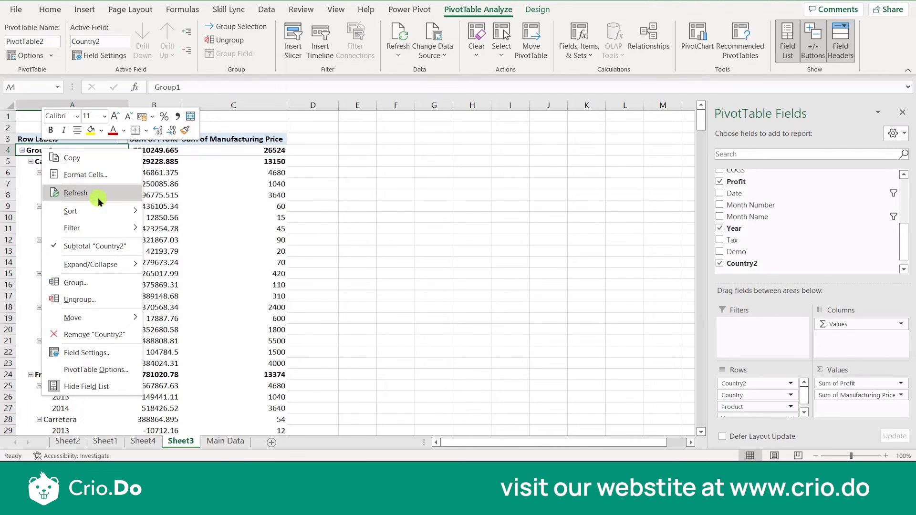
click(388, 288)
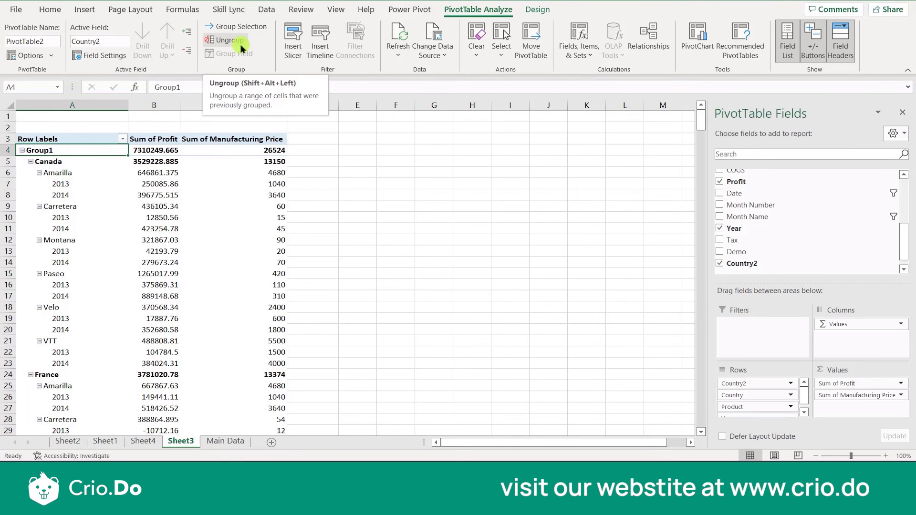
Highlight the full extent of the Canada and France group, and check which fields make up the pivot table's rows
drag(80, 151, 57, 413)
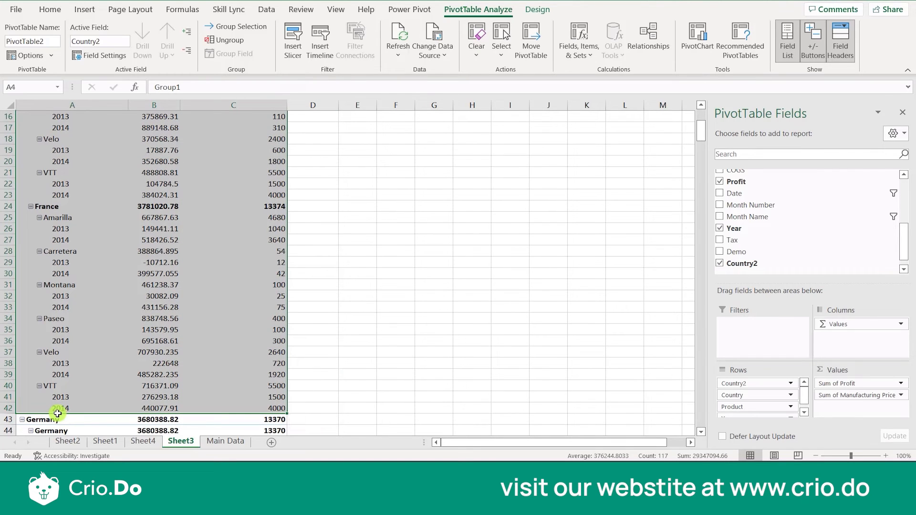
click(394, 363)
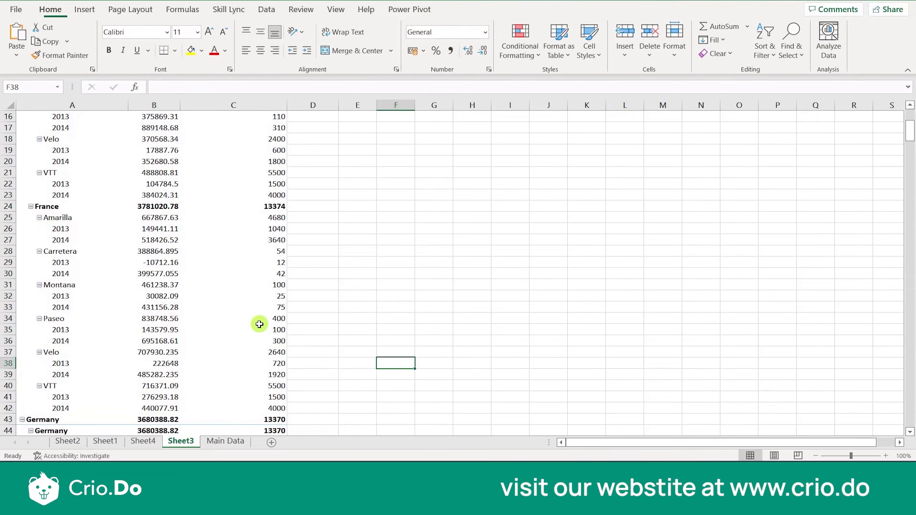
scroll(259, 324, up, 5)
click(58, 157)
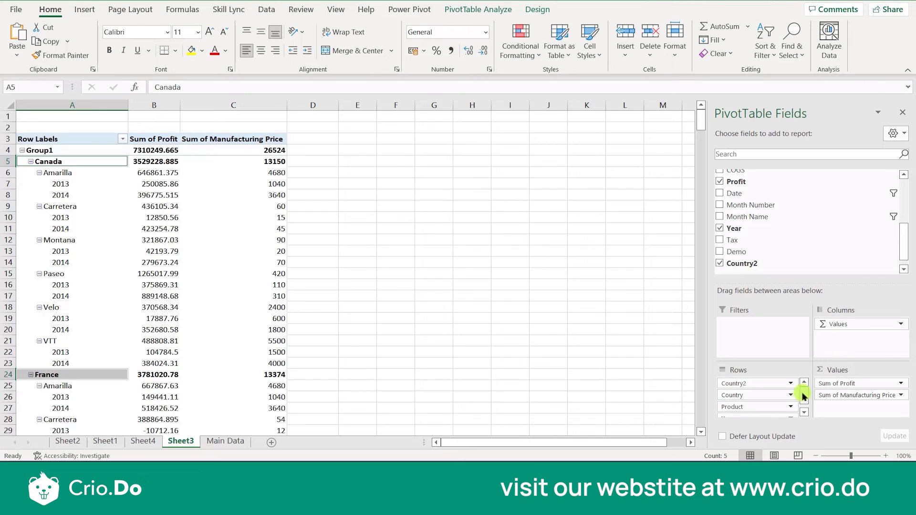
drag(803, 396, 807, 407)
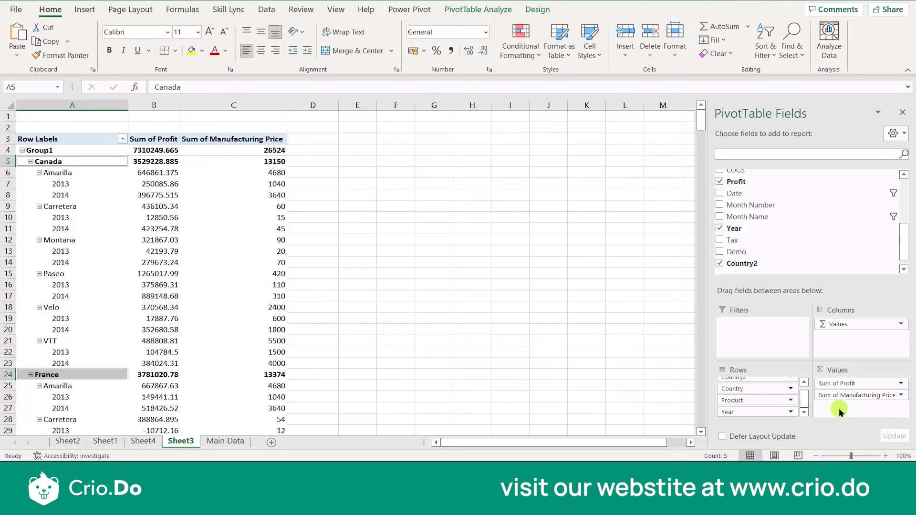
click(549, 328)
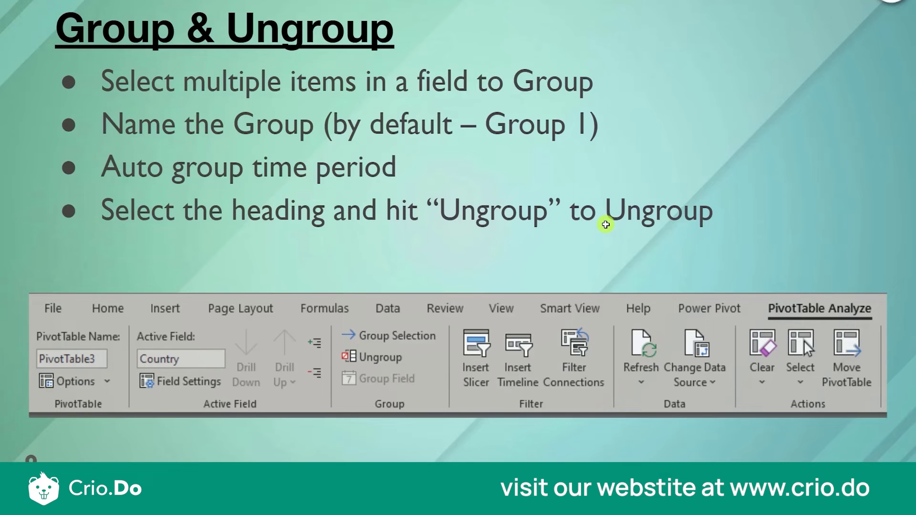
click(703, 260)
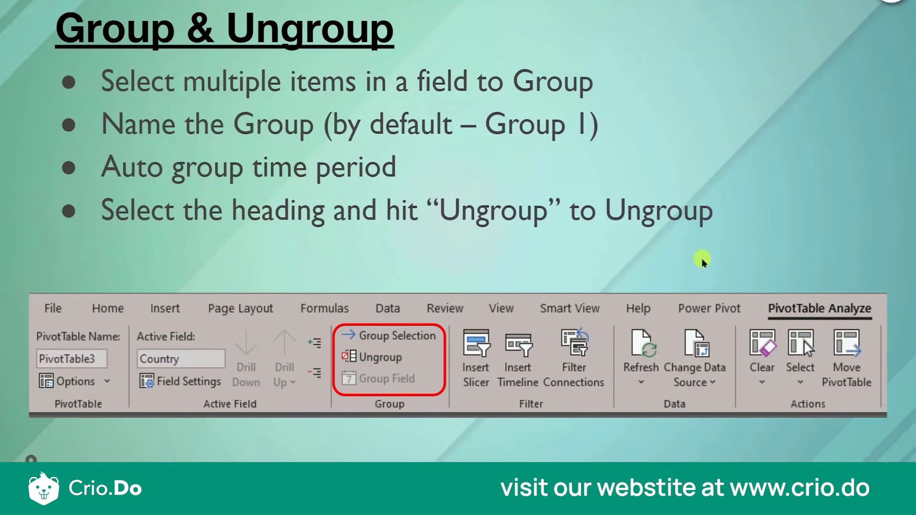
click(668, 336)
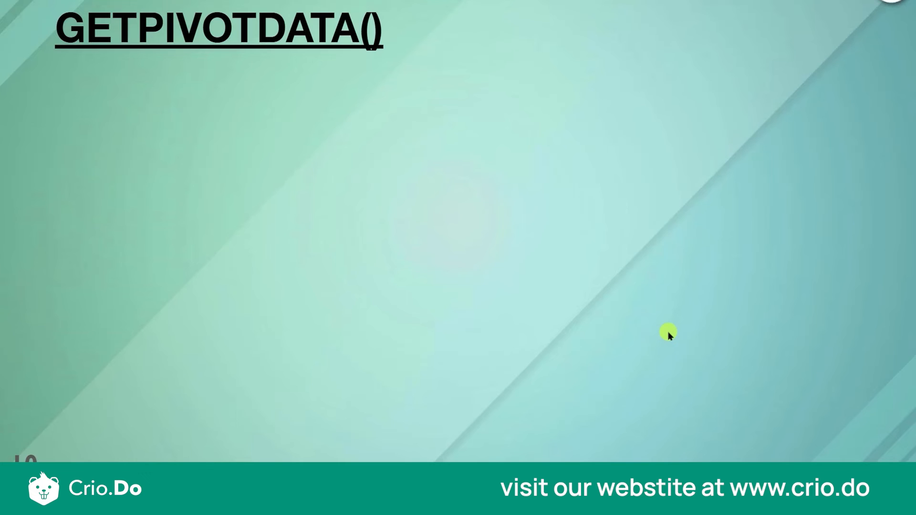
click(668, 332)
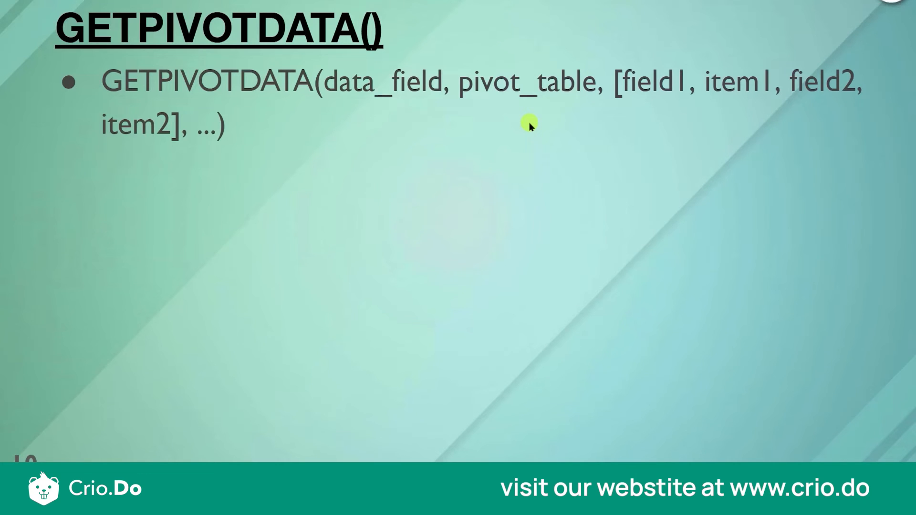
key(Right)
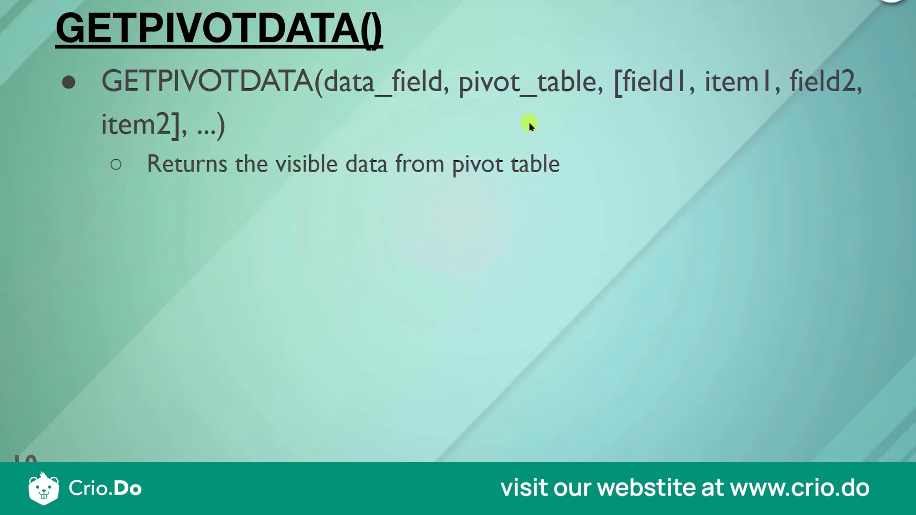
key(Right)
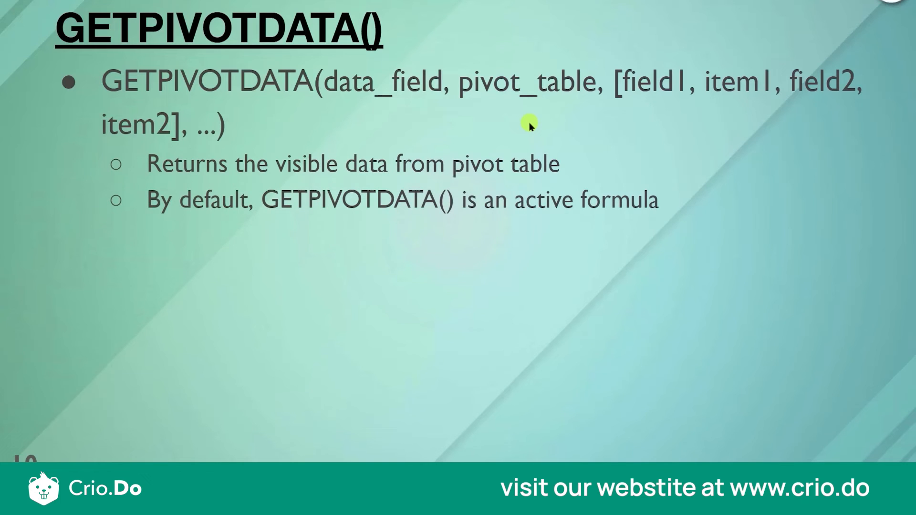
key(Right)
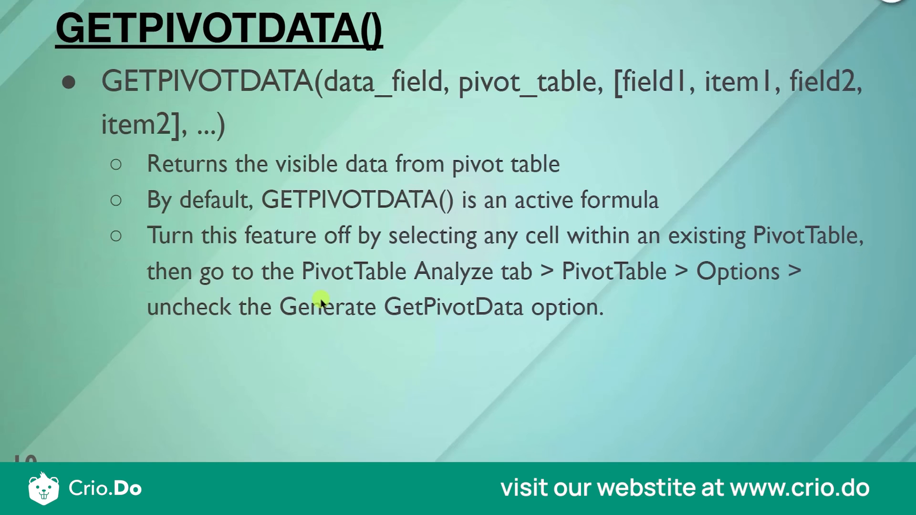
Enlarge the Sheet3 pivot table view and close its field list pane
click(188, 243)
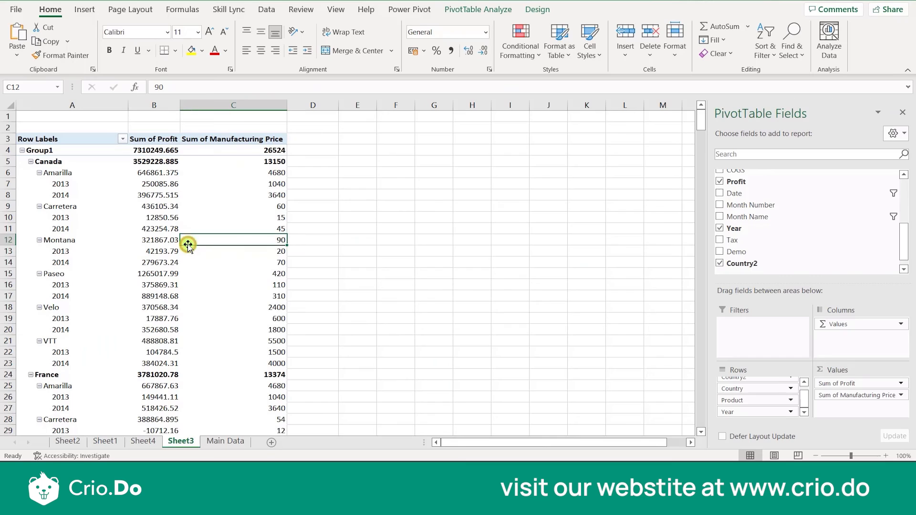
click(423, 170)
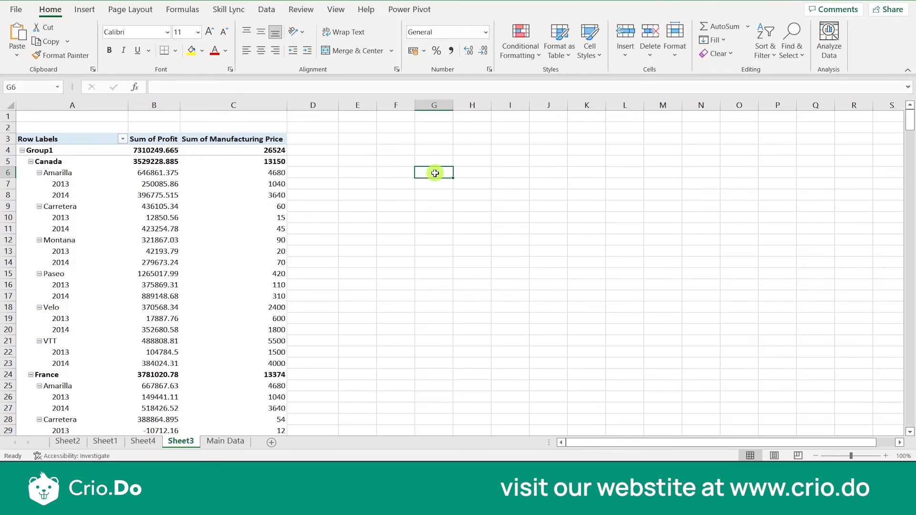
scroll(436, 169, down, 3)
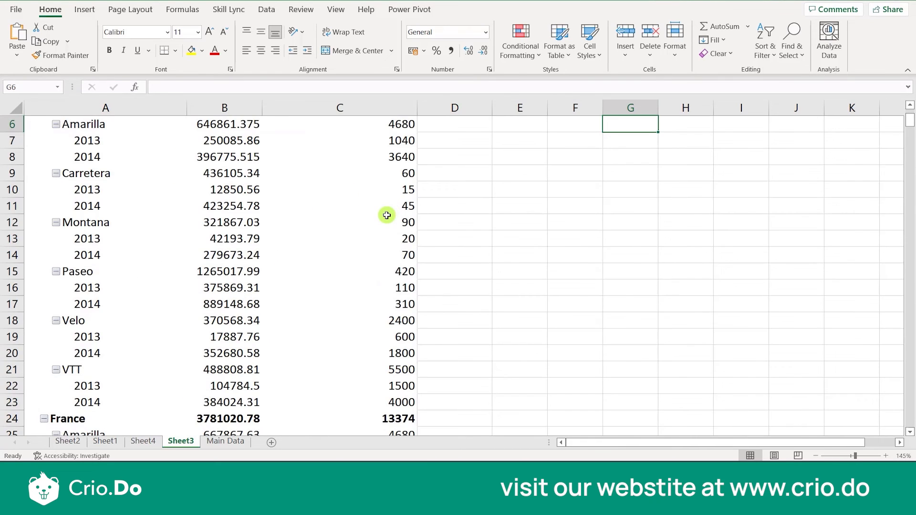
ctrl+scroll(386, 213, up, 4)
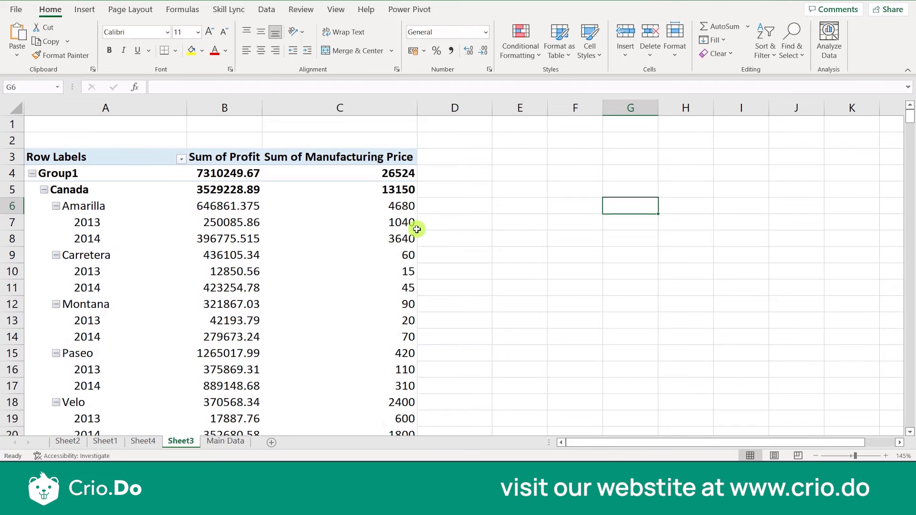
click(293, 272)
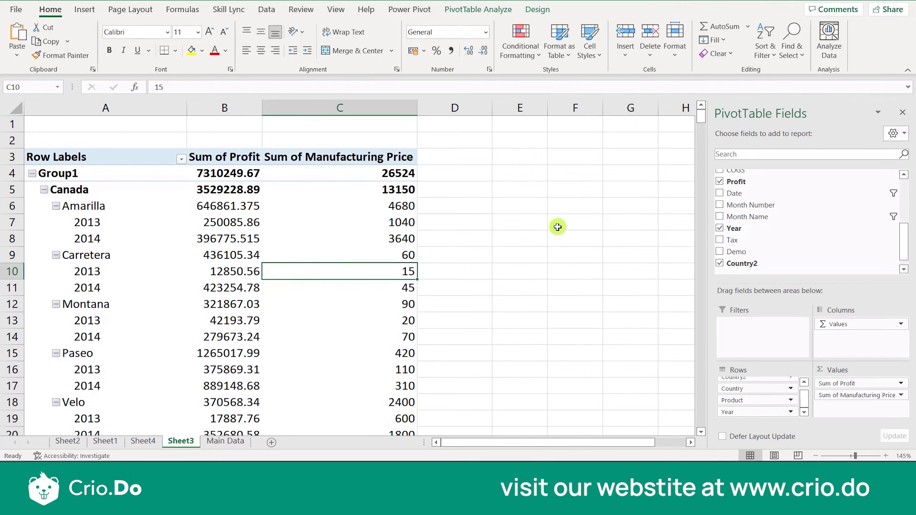
click(902, 112)
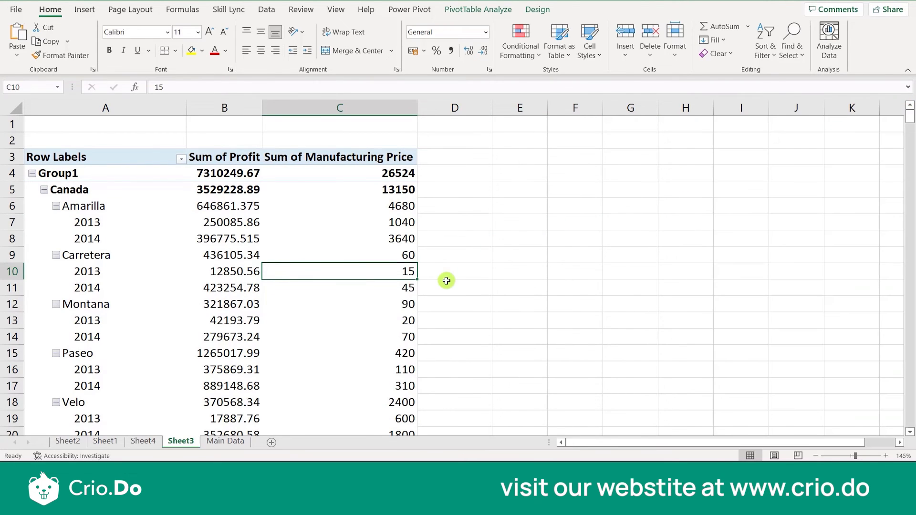
click(382, 254)
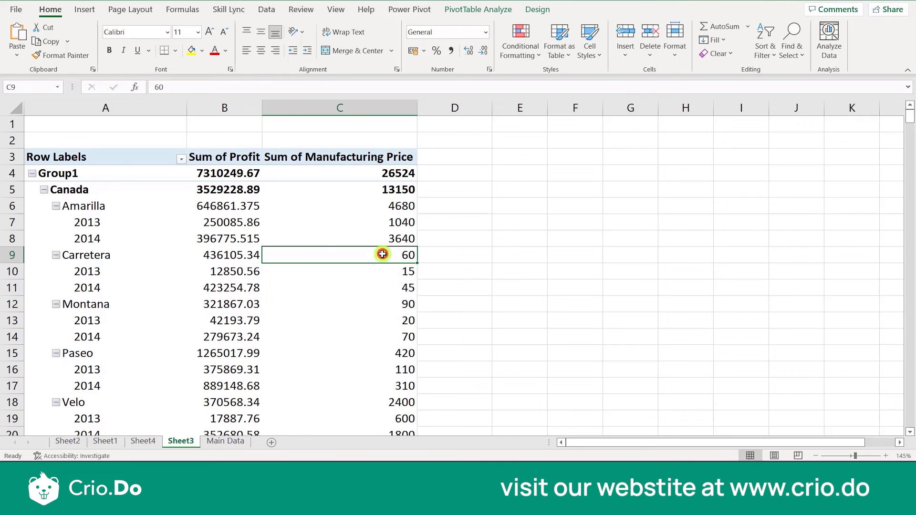
Try a formula in F6 referencing Canada's Carretera manufacturing price in C9, highlight its GETPIVOTDATA function name, and cancel the entry
click(557, 207)
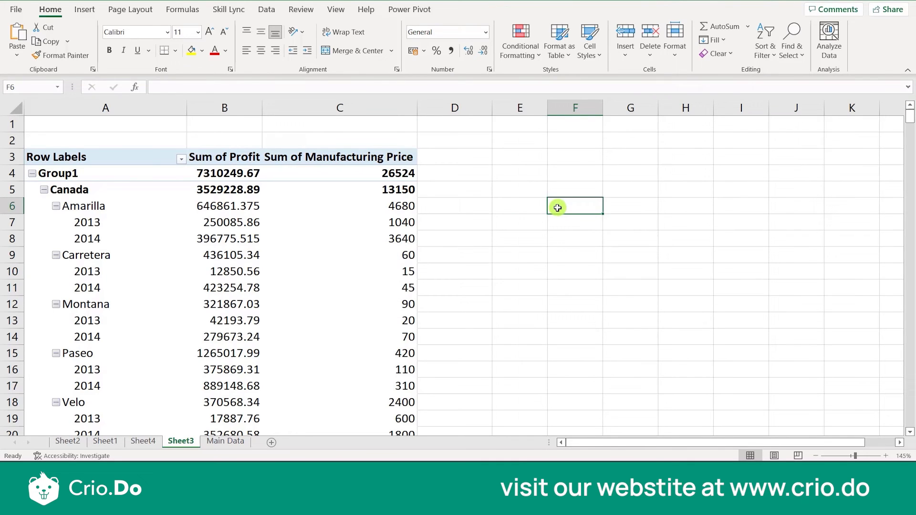
text(=)
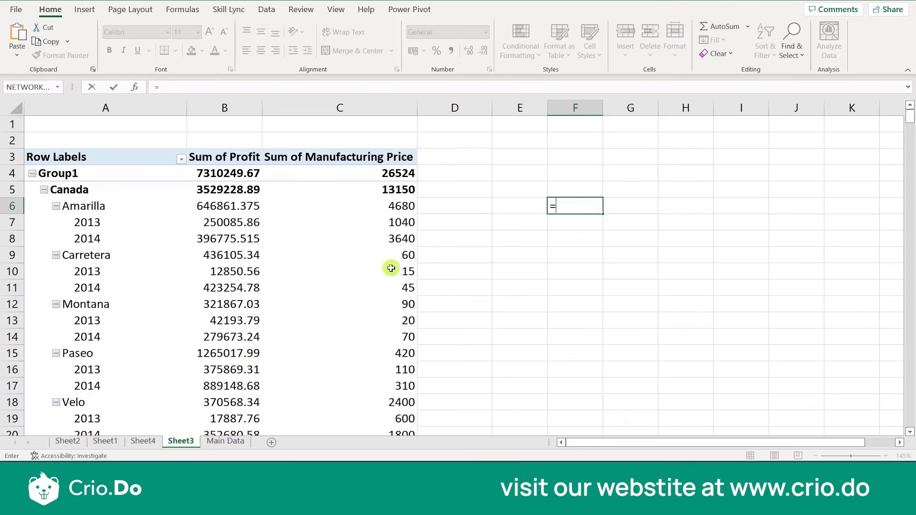
click(386, 258)
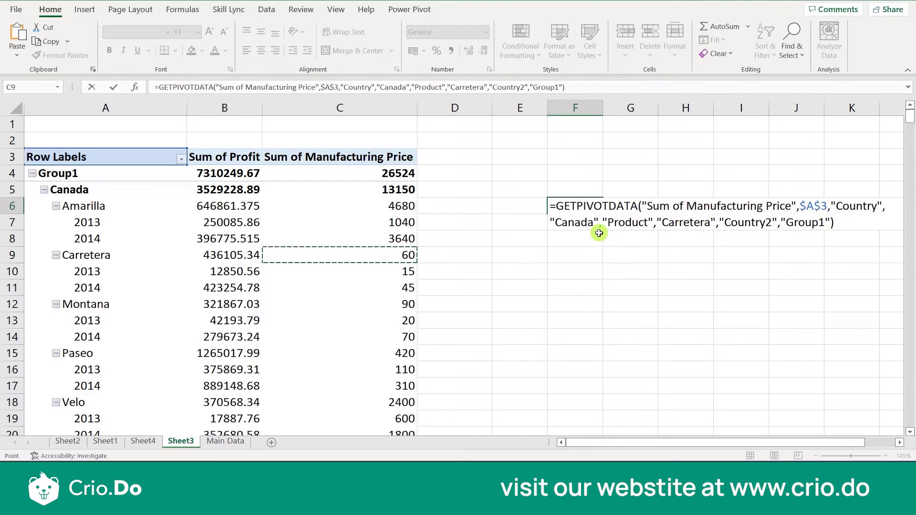
double_click(596, 202)
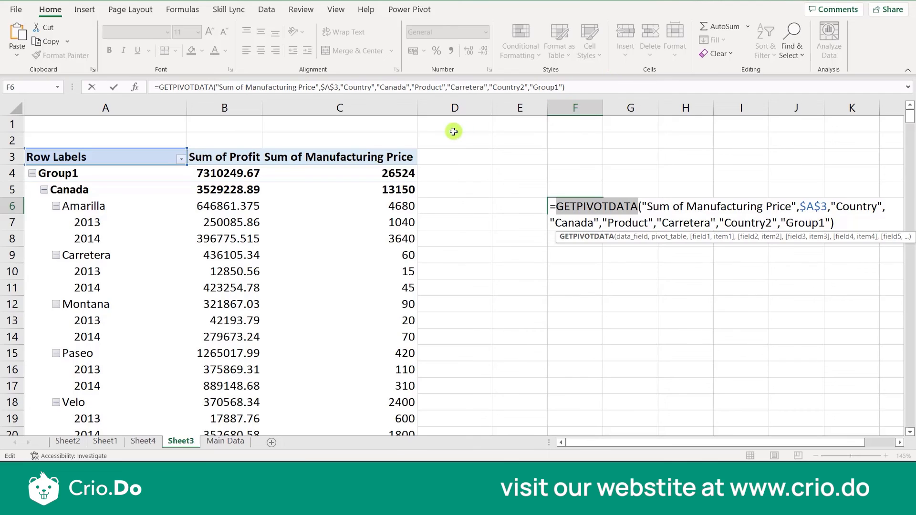
click(338, 242)
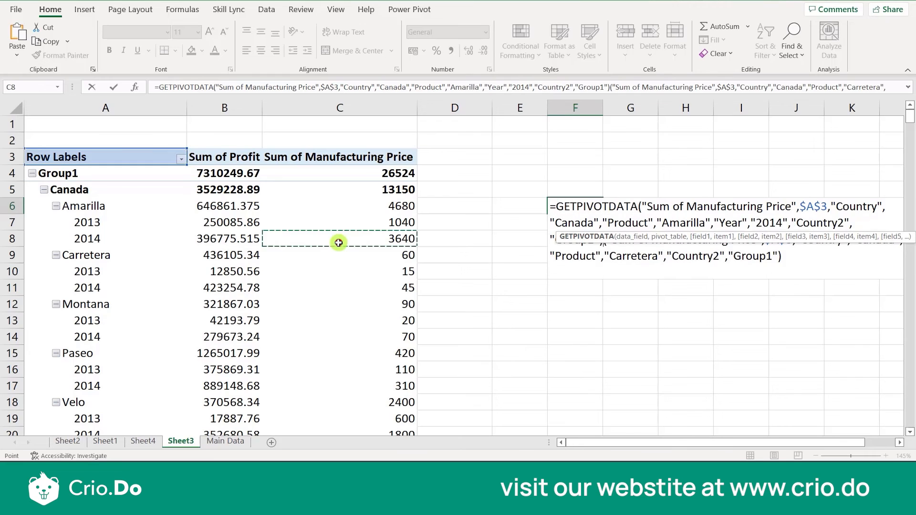
key(Escape)
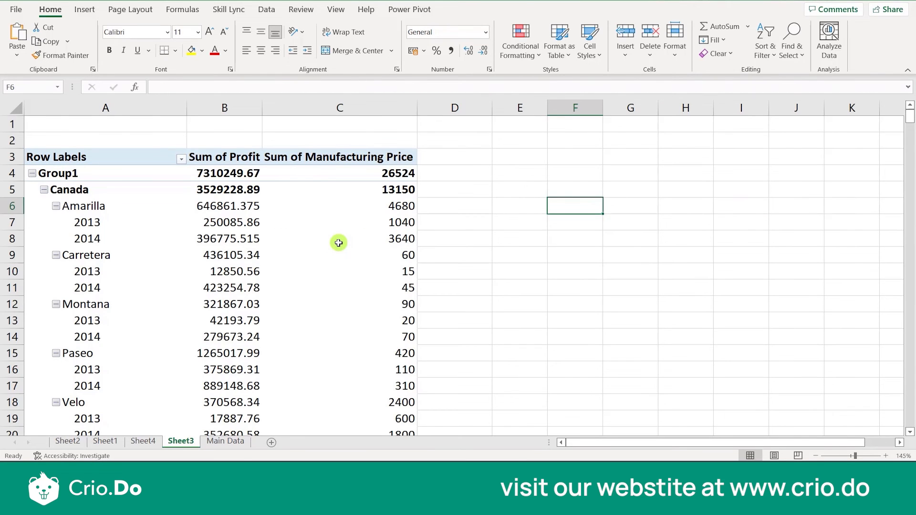
Turn off automatic GetPivotData generation for the pivot table
click(339, 242)
click(479, 11)
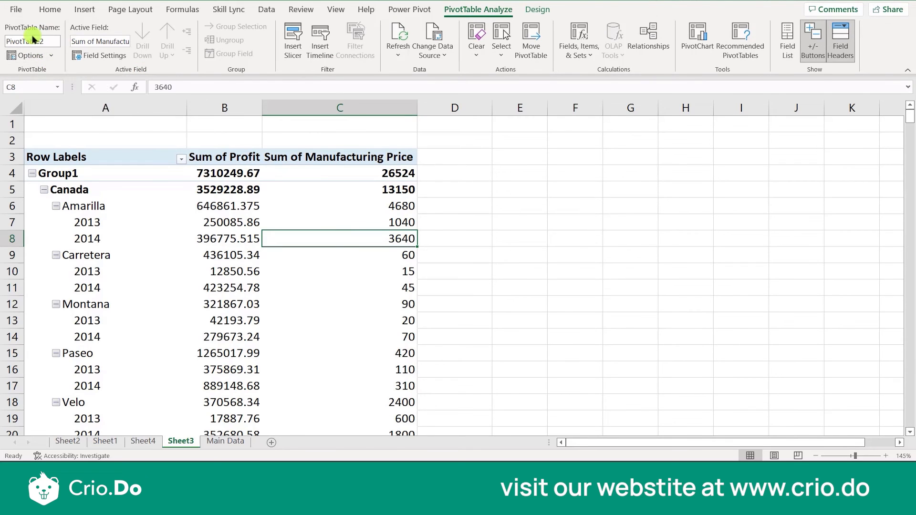
click(53, 58)
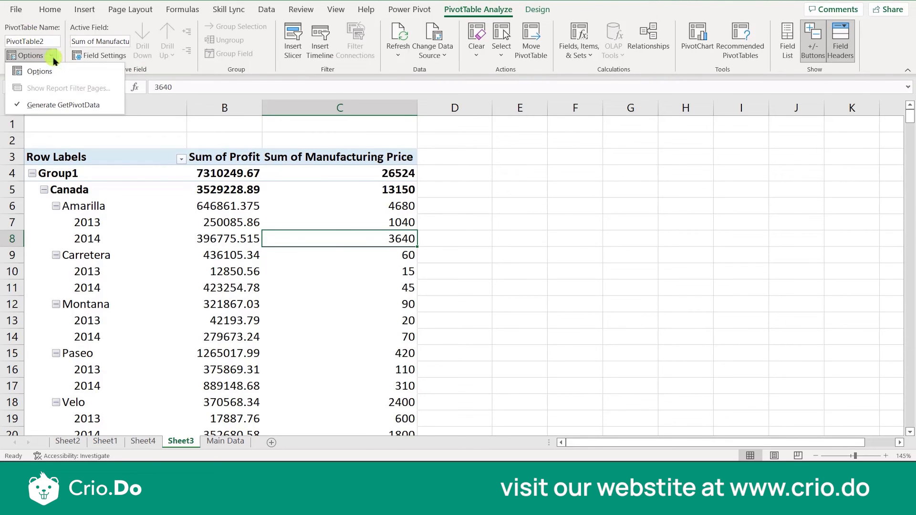
click(57, 105)
click(380, 231)
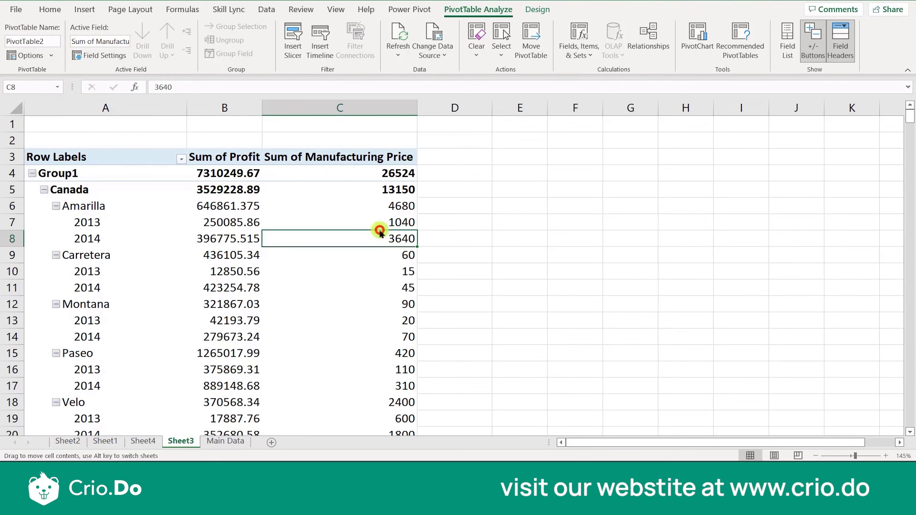
Try a plain cell reference in E6 to Carretera's 2013 manufacturing price in C10, and cancel the entry
click(506, 206)
text(=)
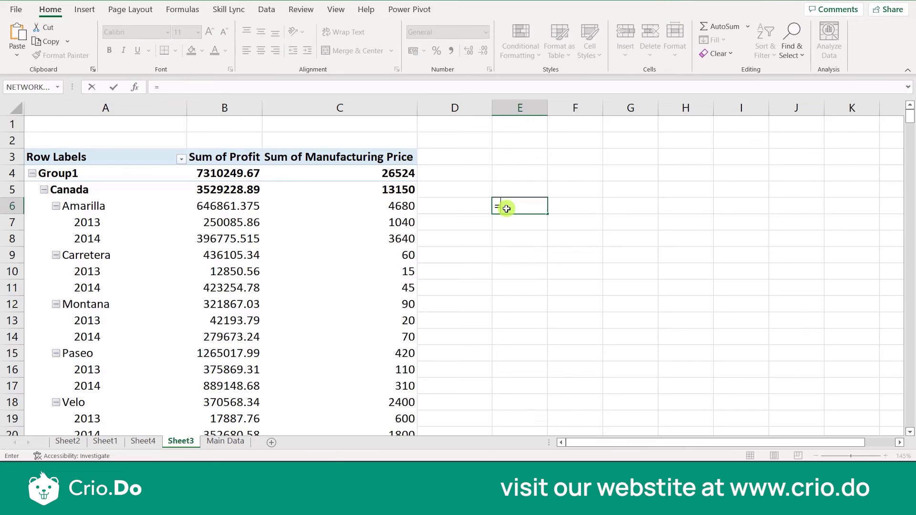
click(428, 223)
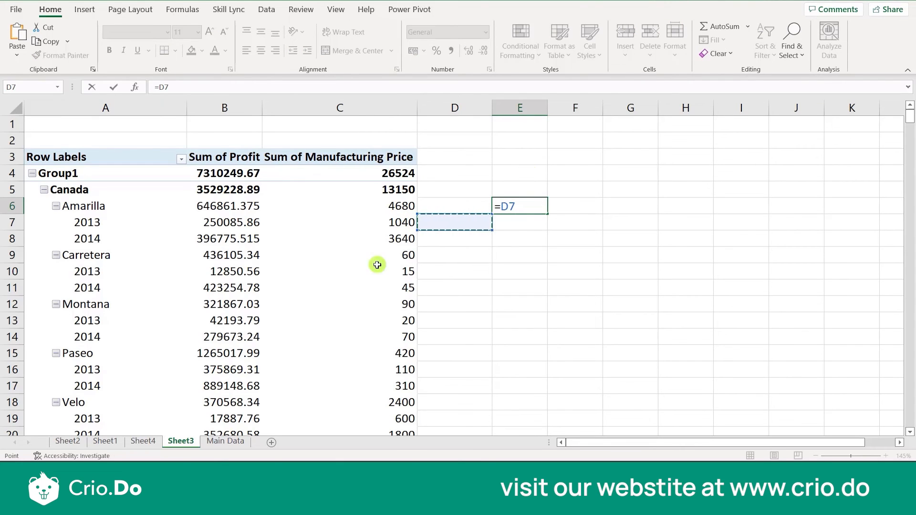
click(340, 272)
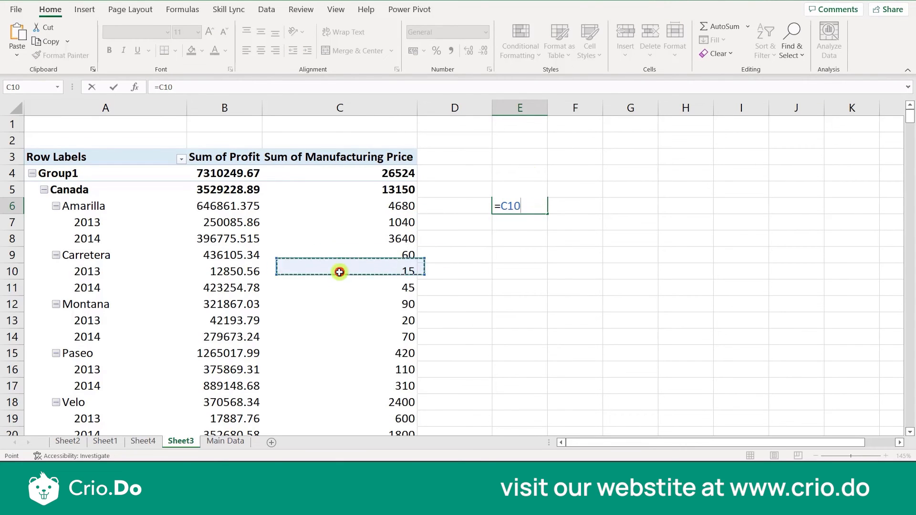
click(594, 228)
key(Escape)
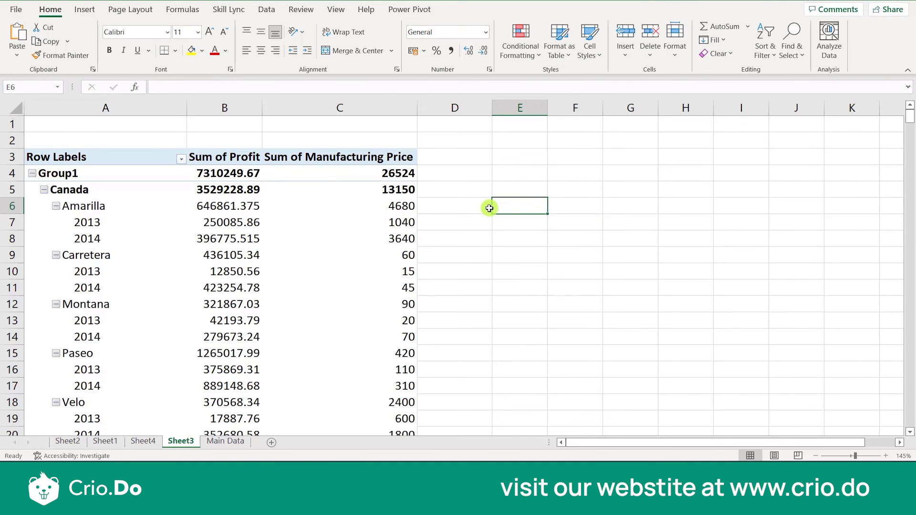
Turn automatic GetPivotData generation back on for the pivot table, closing the PivotTable Options dialog without changes
click(185, 253)
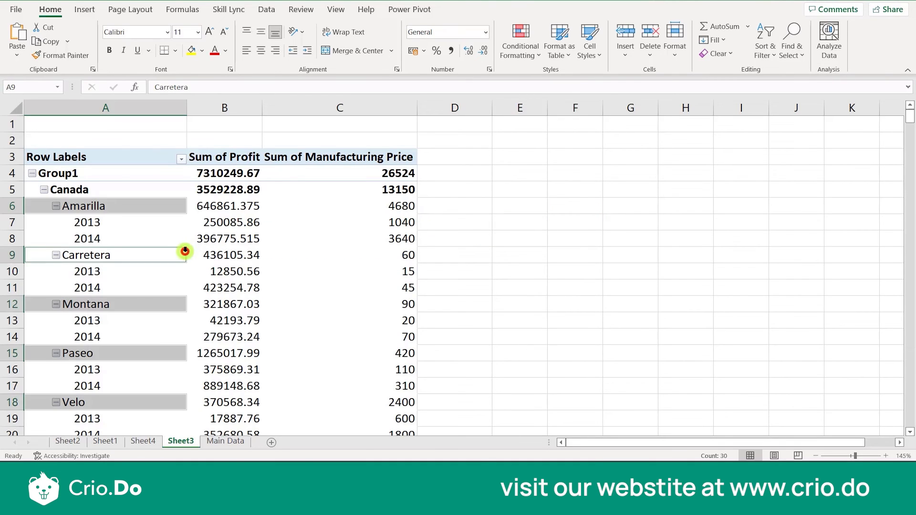
click(343, 190)
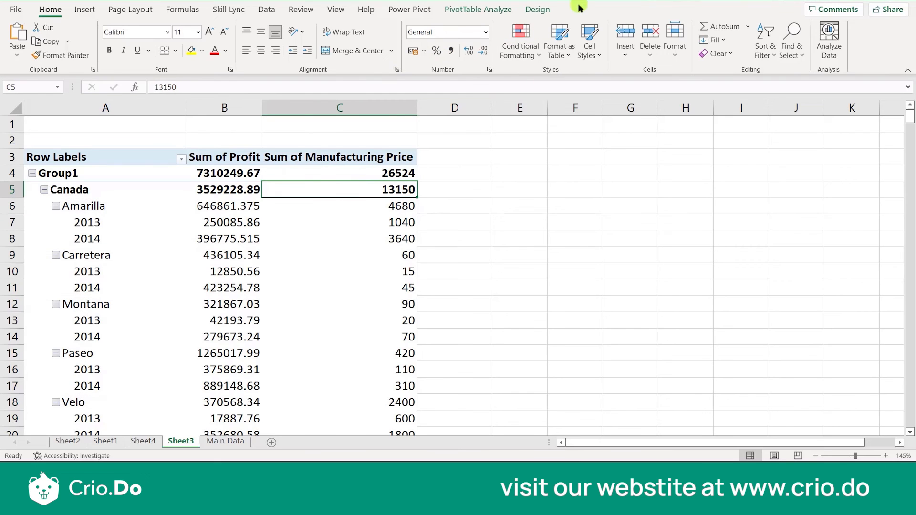
click(505, 15)
click(36, 55)
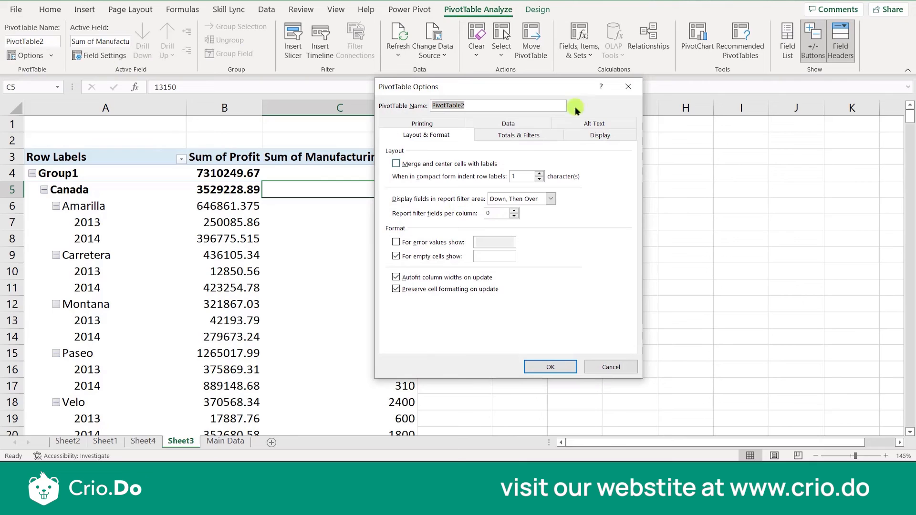
click(629, 87)
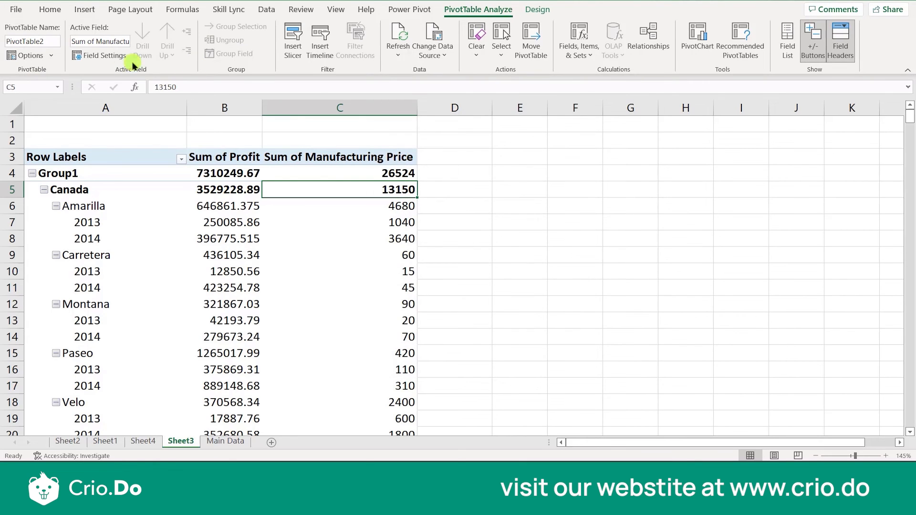
click(53, 55)
click(43, 103)
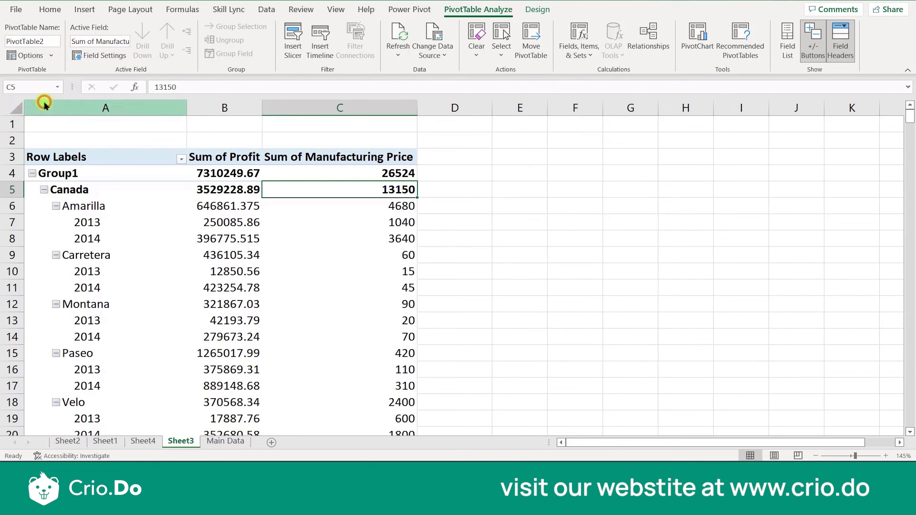
Start a GETPIVOTDATA formula in E6 that references Canada's Amarilla 2013 manufacturing price in C7
click(529, 211)
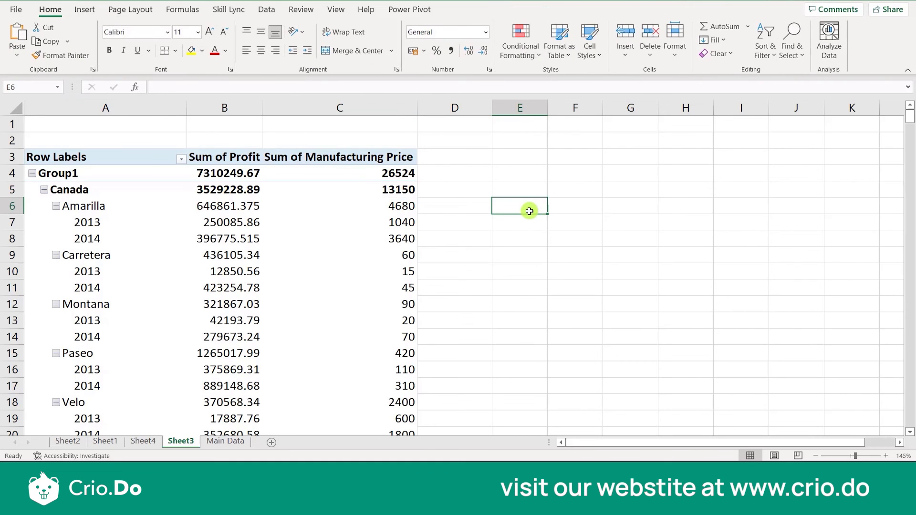
text(=)
click(410, 225)
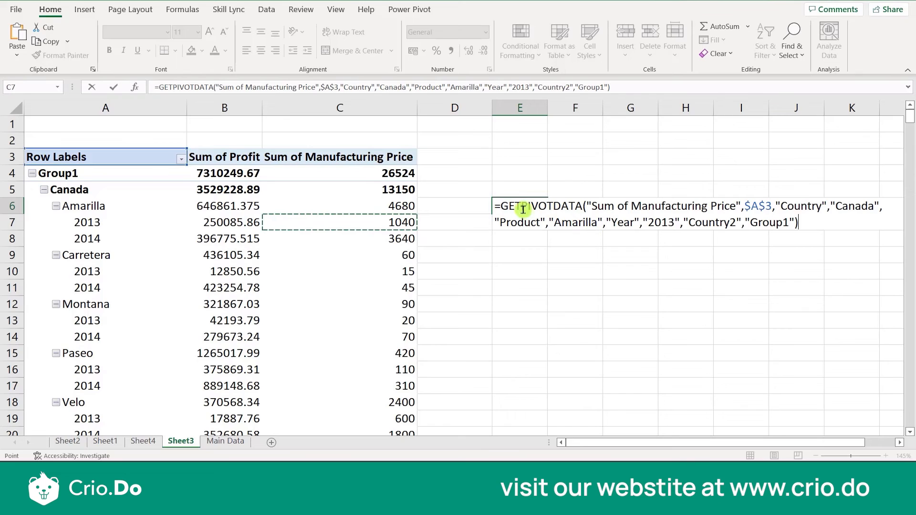
Clear the unfinished GETPIVOTDATA formula from E6, leaving the cell empty
click(554, 206)
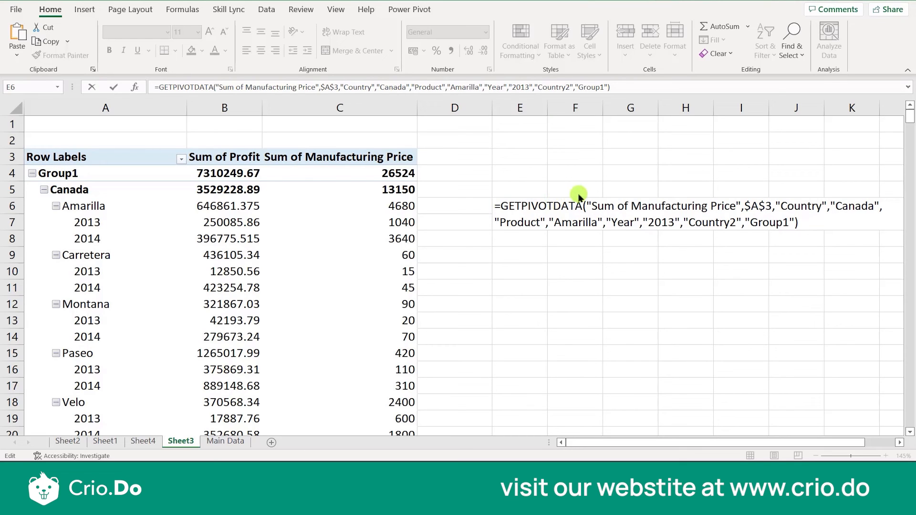
click(487, 224)
key(Delete)
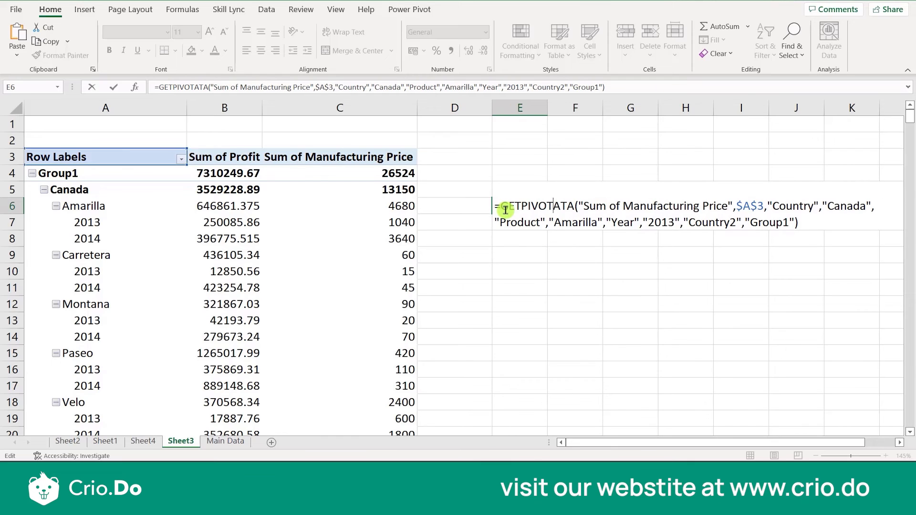
click(495, 207)
drag(579, 229, 814, 236)
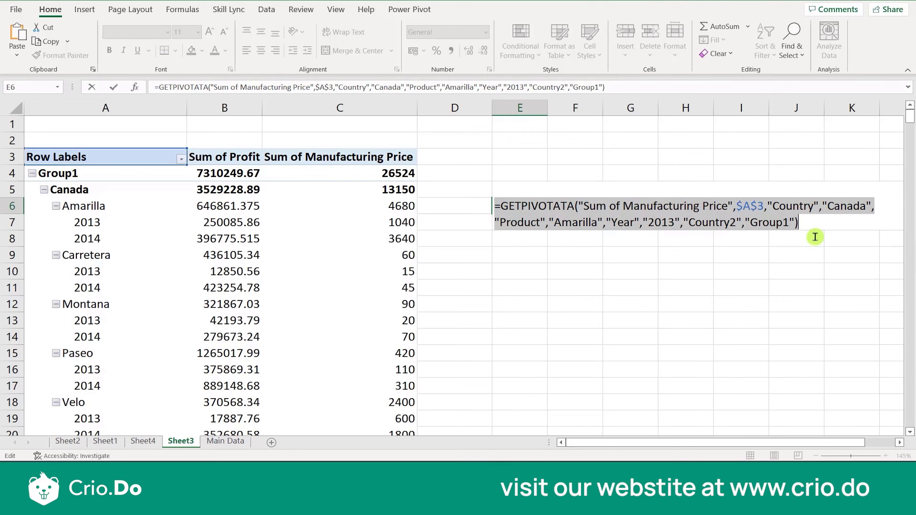
key(Delete)
click(446, 313)
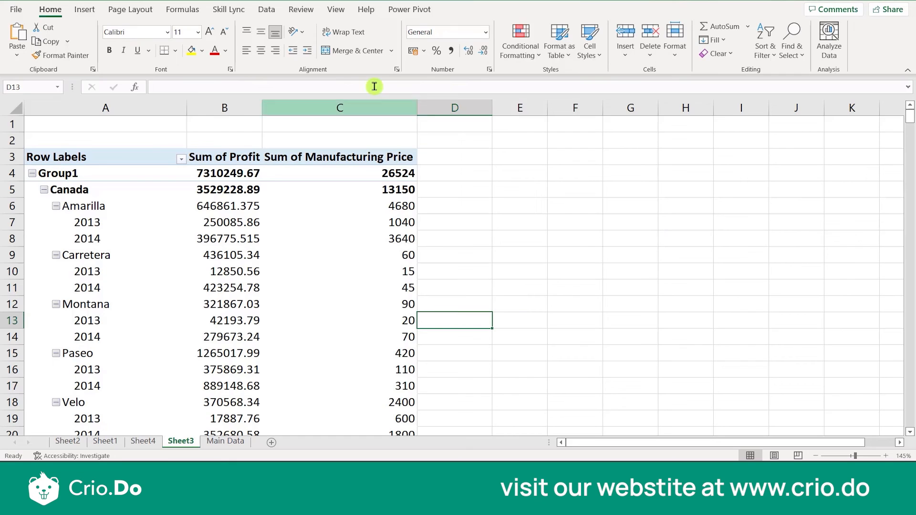
View the Insert Calculated Field dialog and the other calculation options for the pivot table without adding a calculated field
click(264, 163)
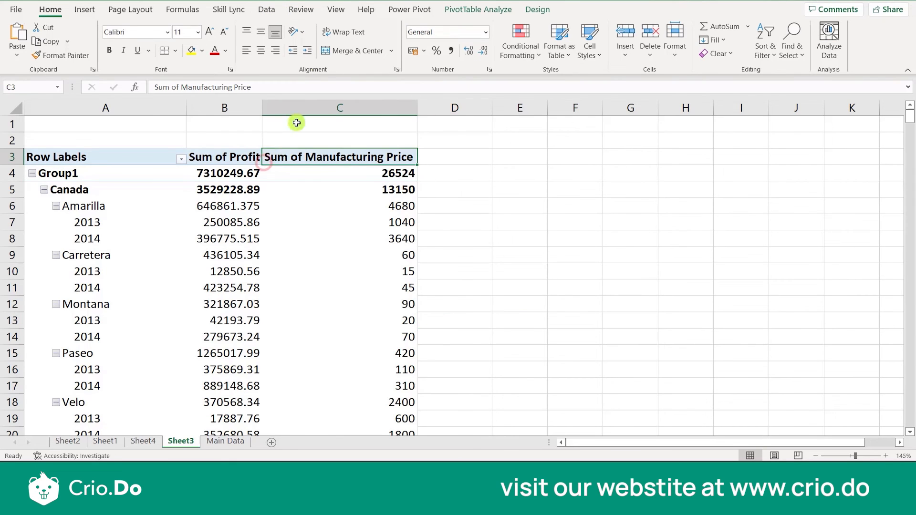
click(411, 12)
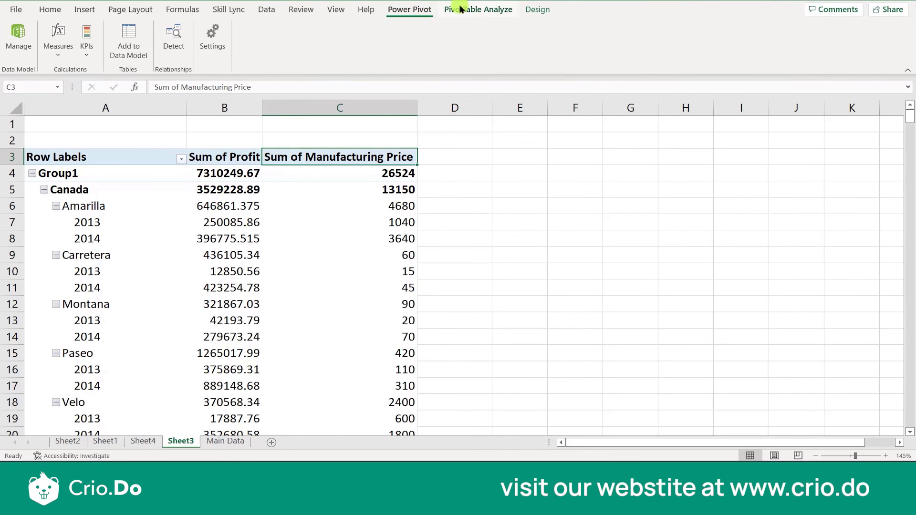
click(464, 10)
click(586, 60)
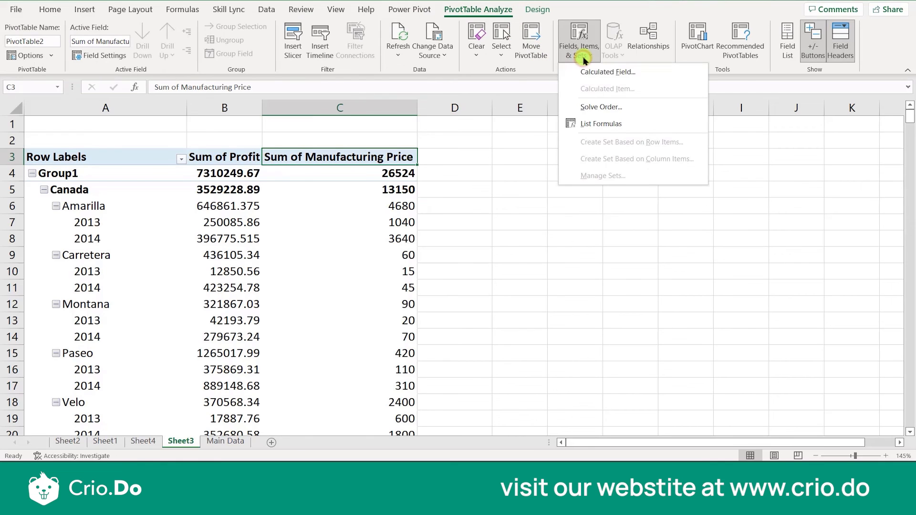
click(610, 72)
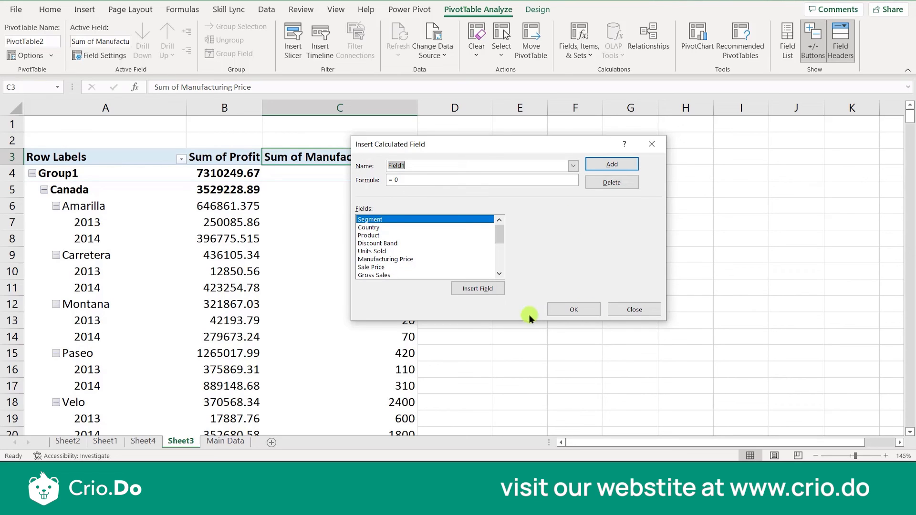
click(638, 311)
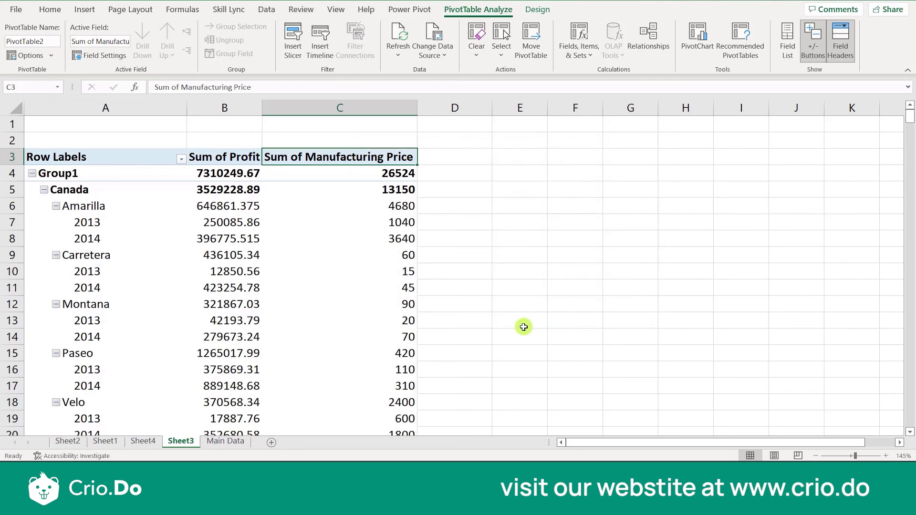
click(573, 59)
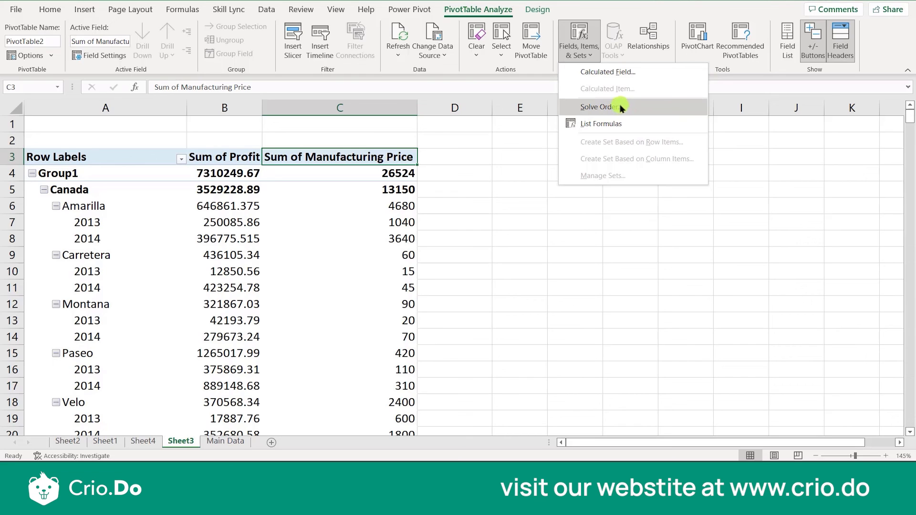
click(519, 163)
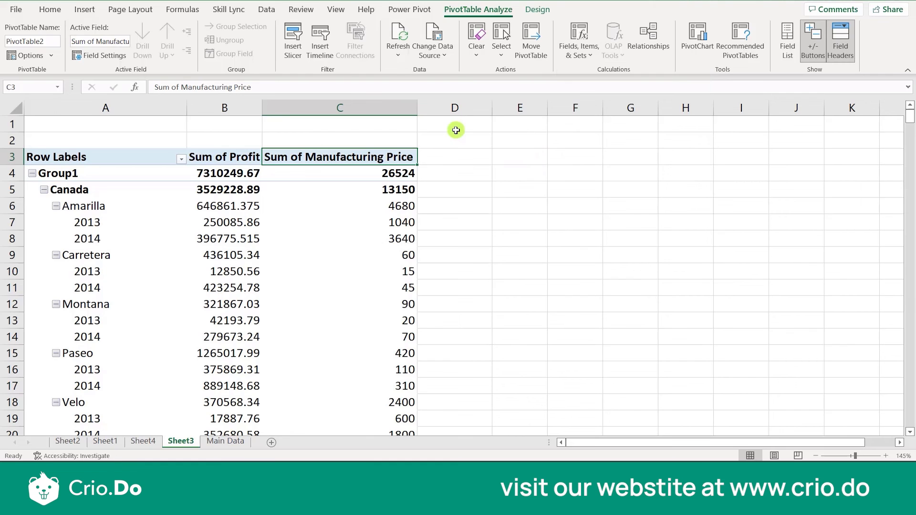
View the Clustered Column preview for a new PivotChart and close the Insert Chart dialog without inserting it
click(690, 50)
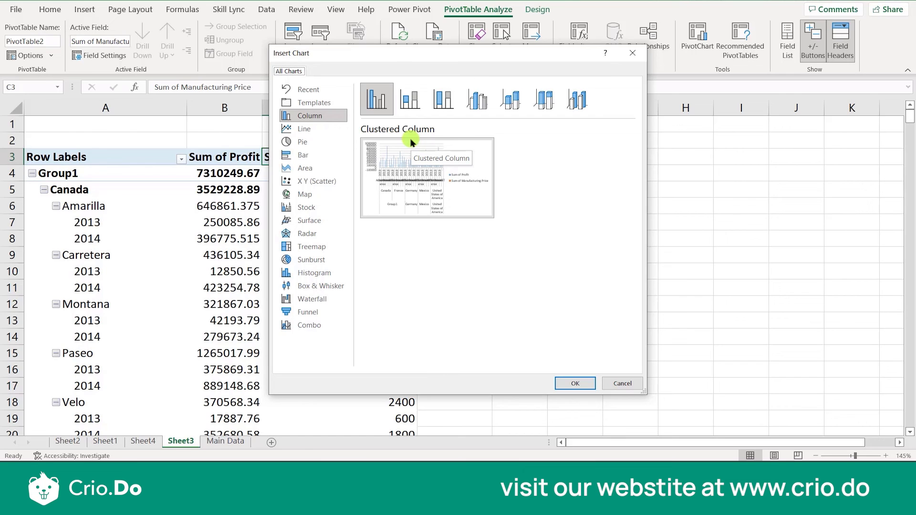
mouse_move(438, 153)
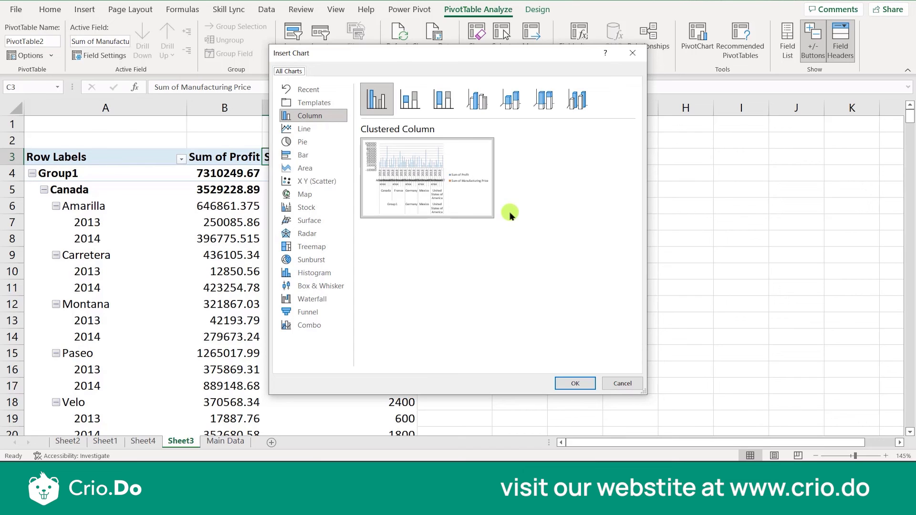
click(632, 53)
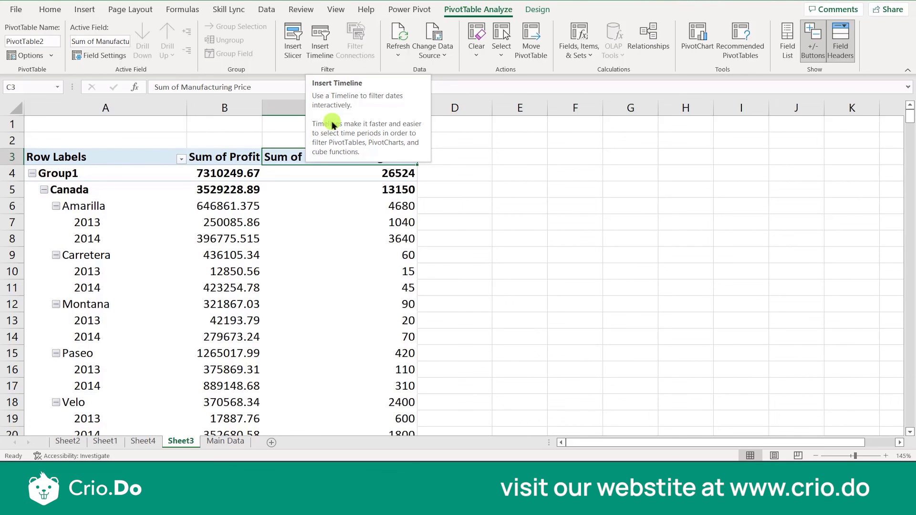
Check the Generate GetPivotData setting, view the PivotTable Options dialog, and close it without changes
click(52, 56)
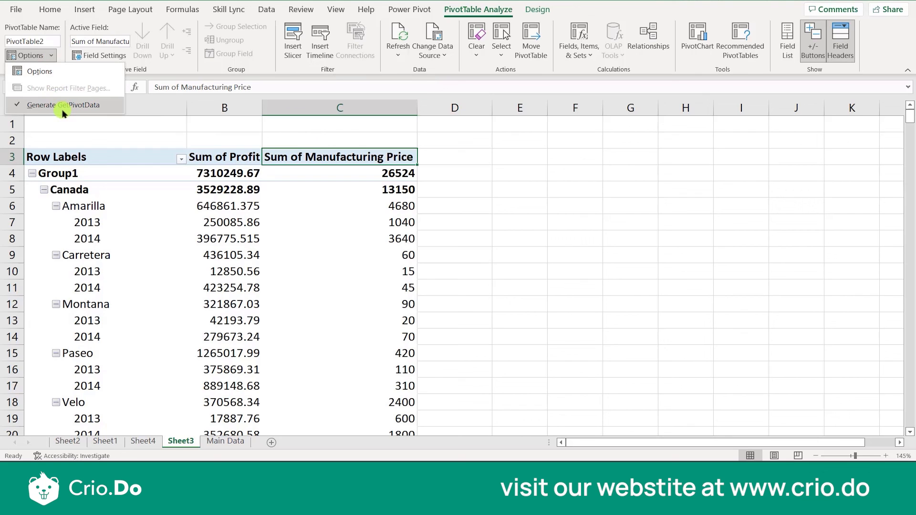
click(39, 71)
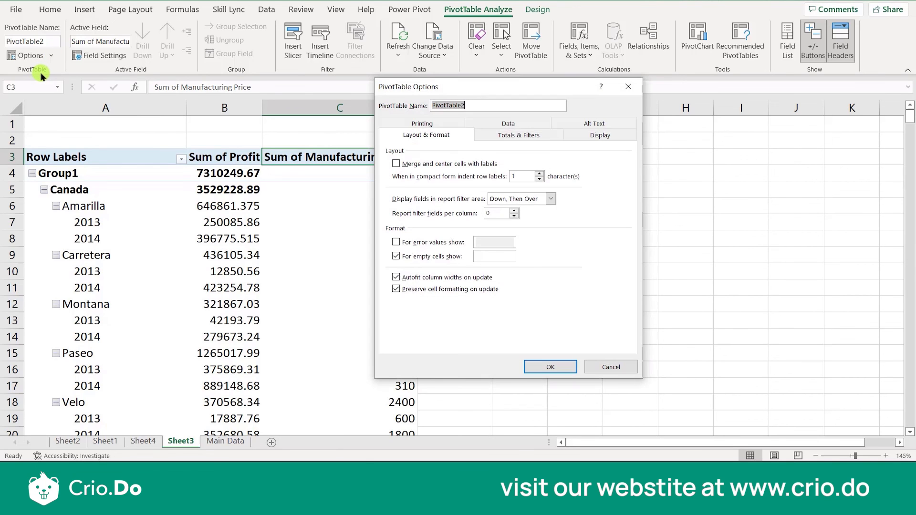
key(Escape)
Try a GETPIVOTDATA formula in E6 that references Canada's Amarilla manufacturing price in C6, and cancel the entry
click(320, 205)
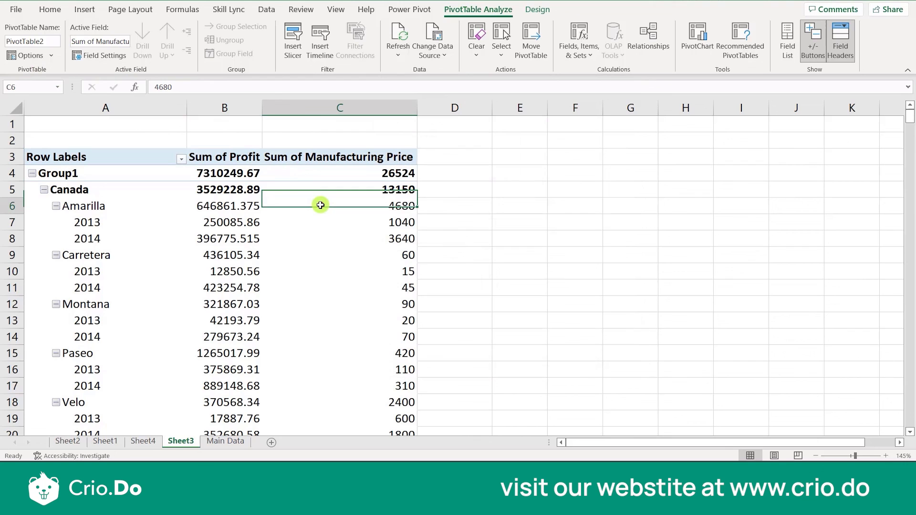
click(528, 207)
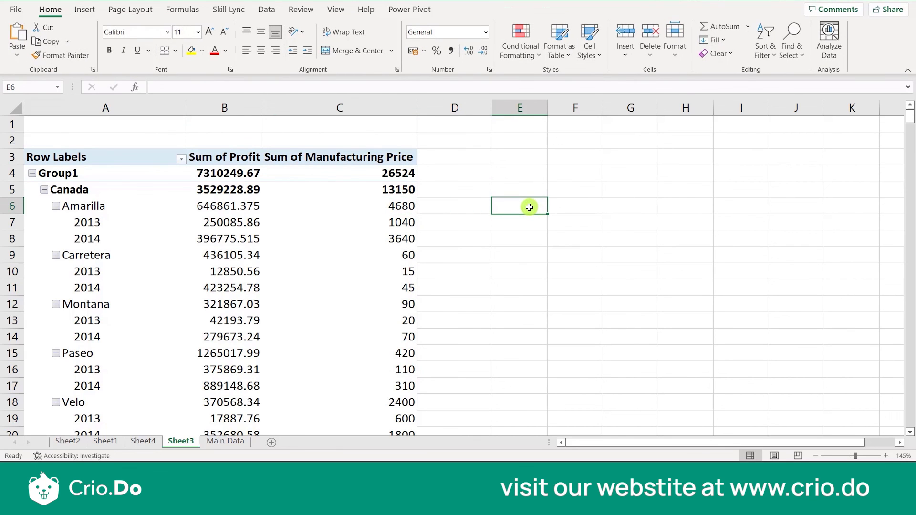
text(=)
click(370, 207)
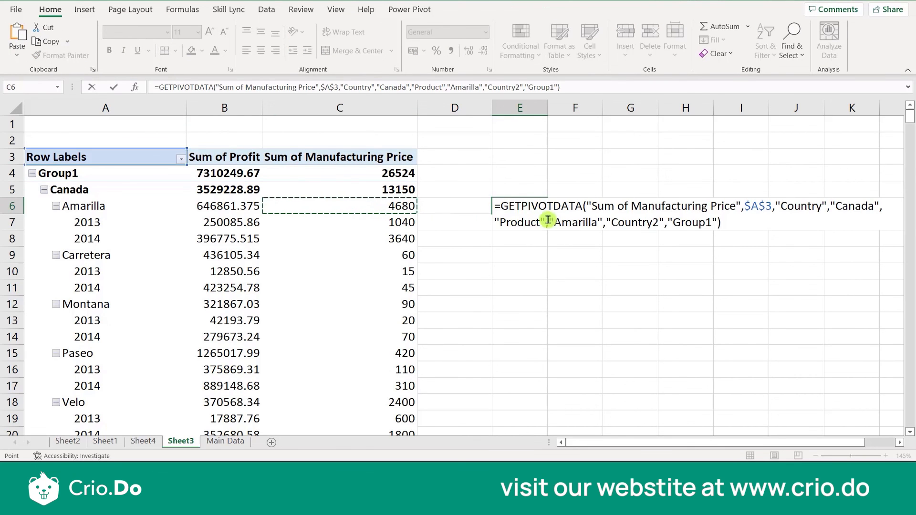
click(561, 206)
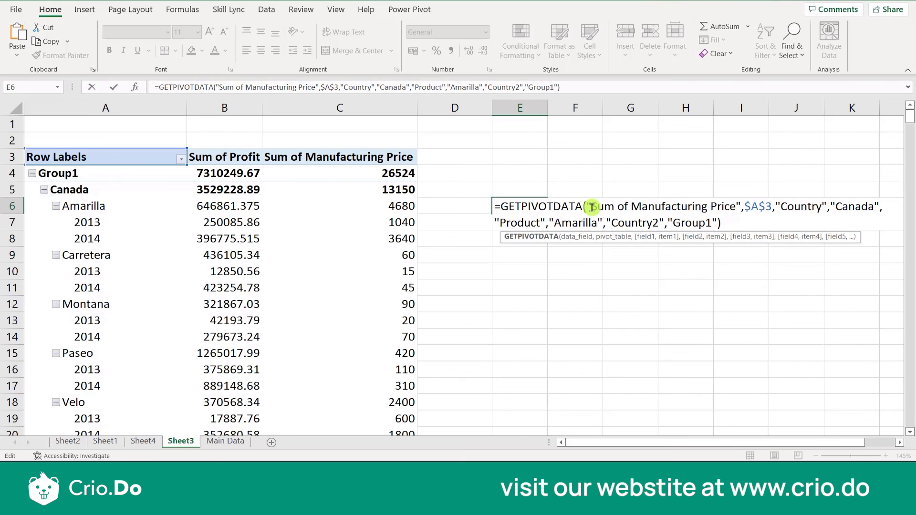
key(Escape)
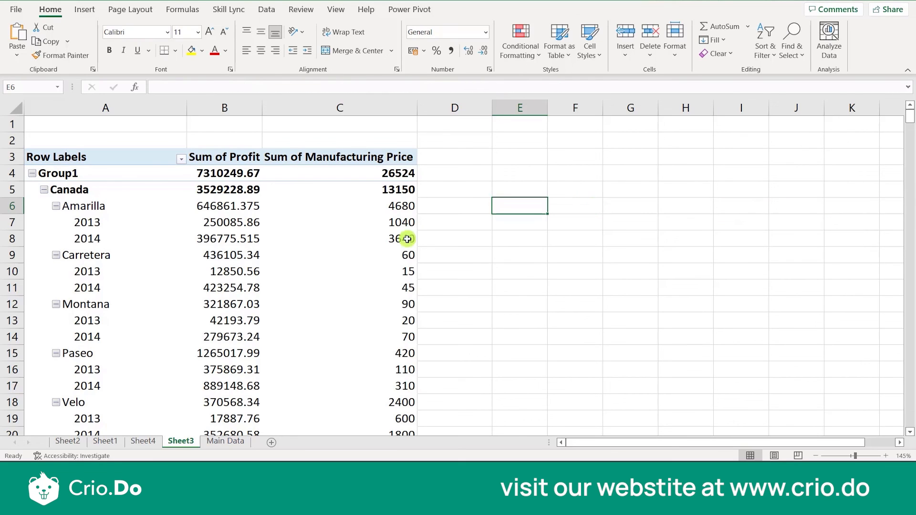
Try formulas in E6 that reference the range B7:C13, the range C4:C13 and all of row 6, cancelling each entry
text(=)
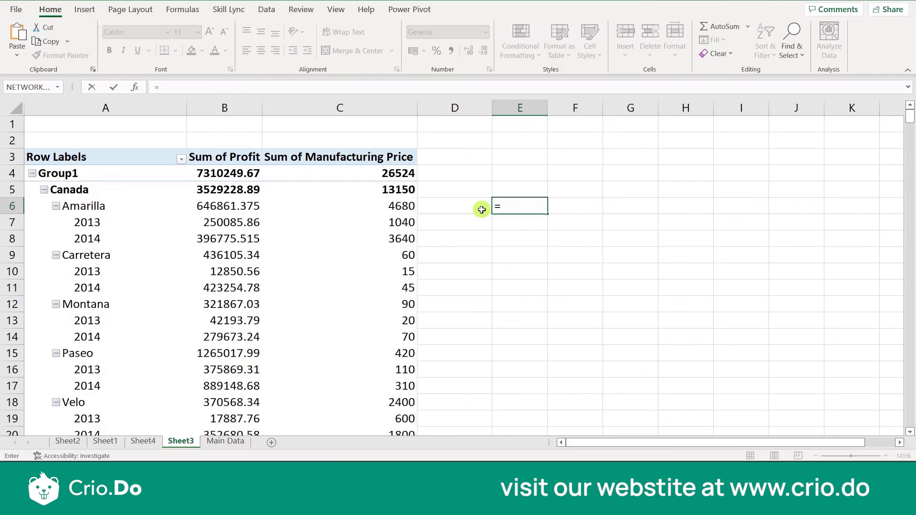
drag(243, 222, 371, 319)
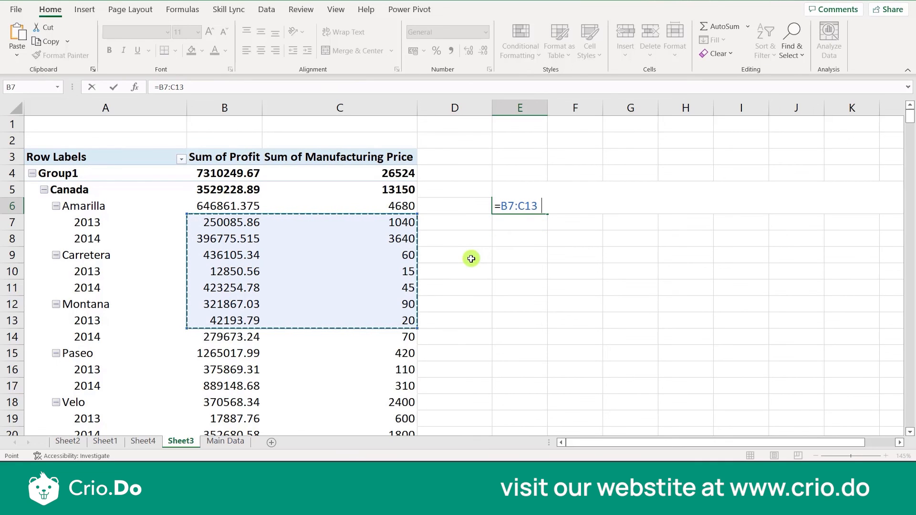
key(Escape)
text(=)
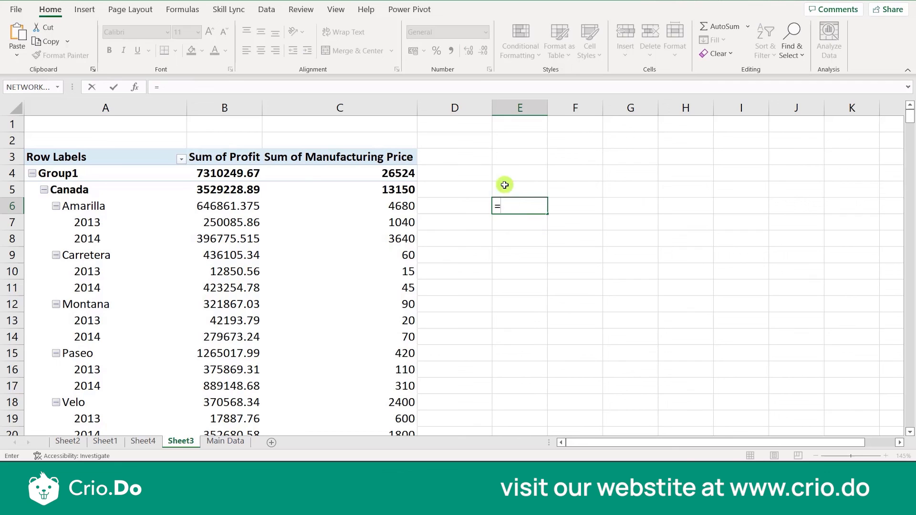
drag(382, 173, 389, 323)
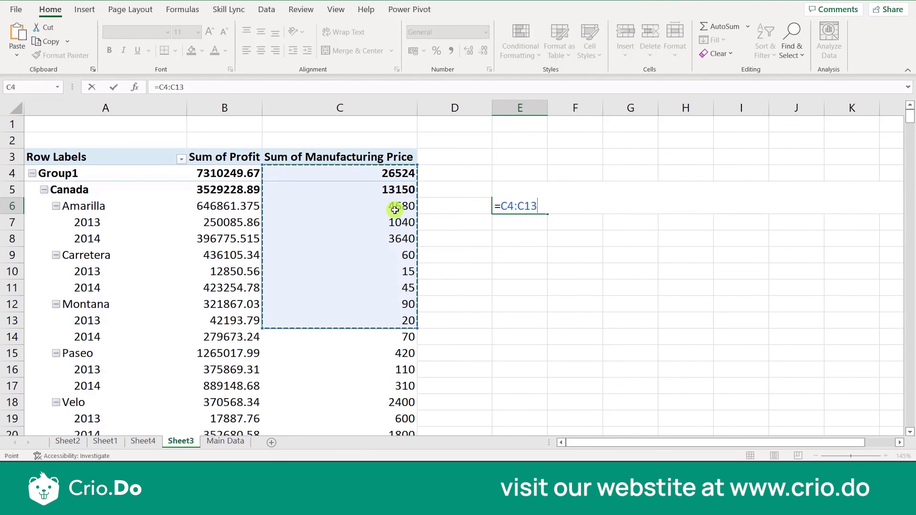
key(Escape)
text(=)
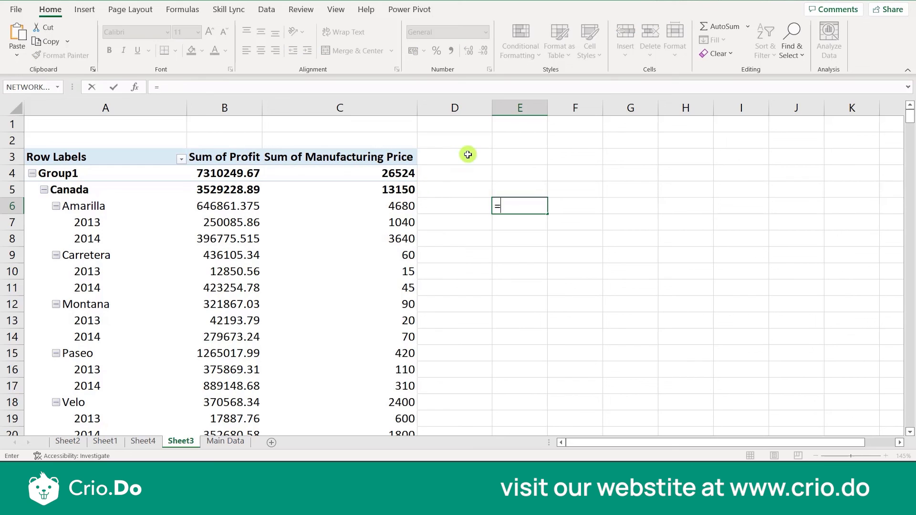
click(4, 210)
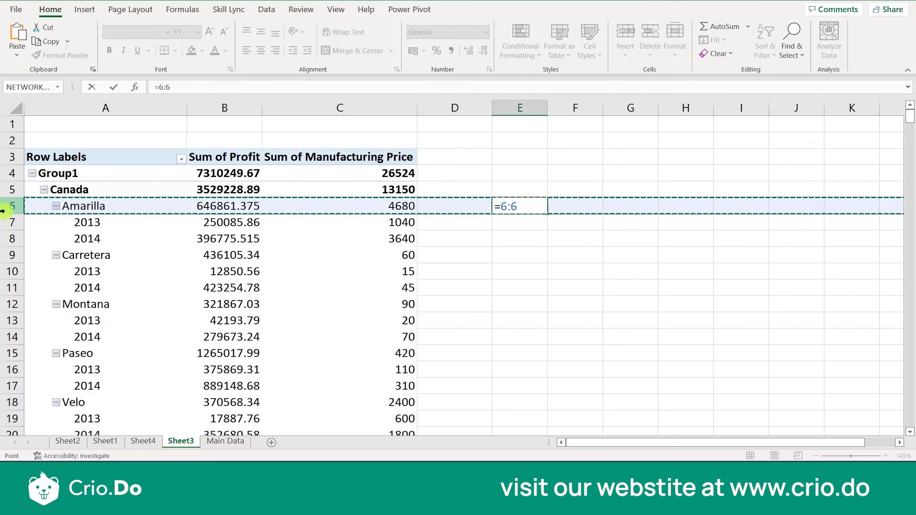
key(Escape)
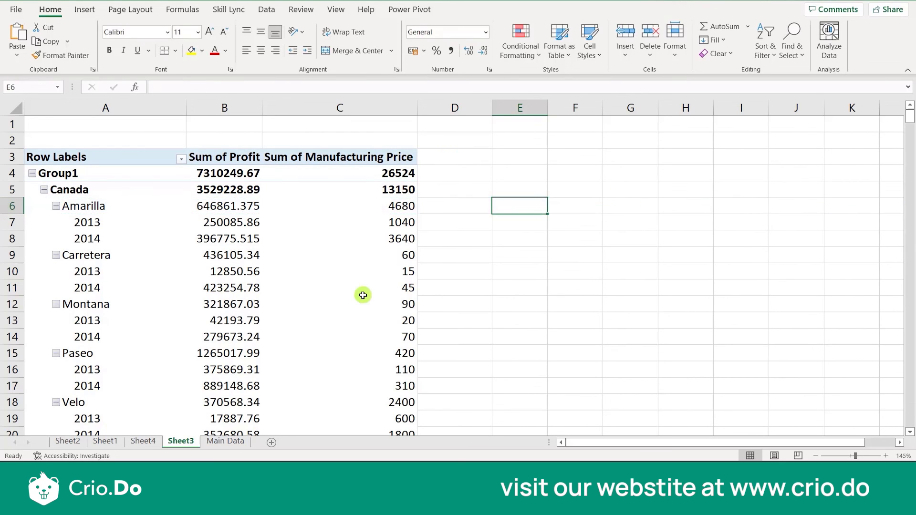
Try a GETPIVOTDATA formula in E6 that references Canada's Carretera manufacturing price in C9, and cancel the entry
text(=)
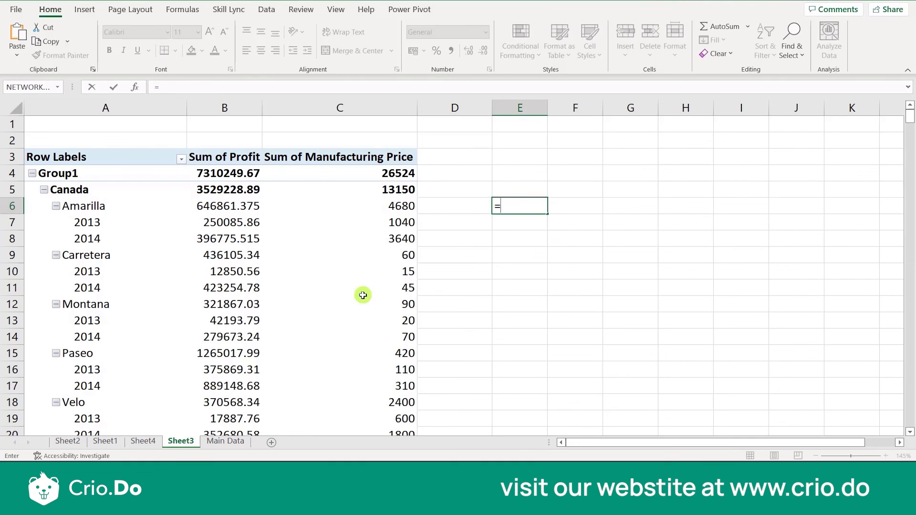
click(365, 253)
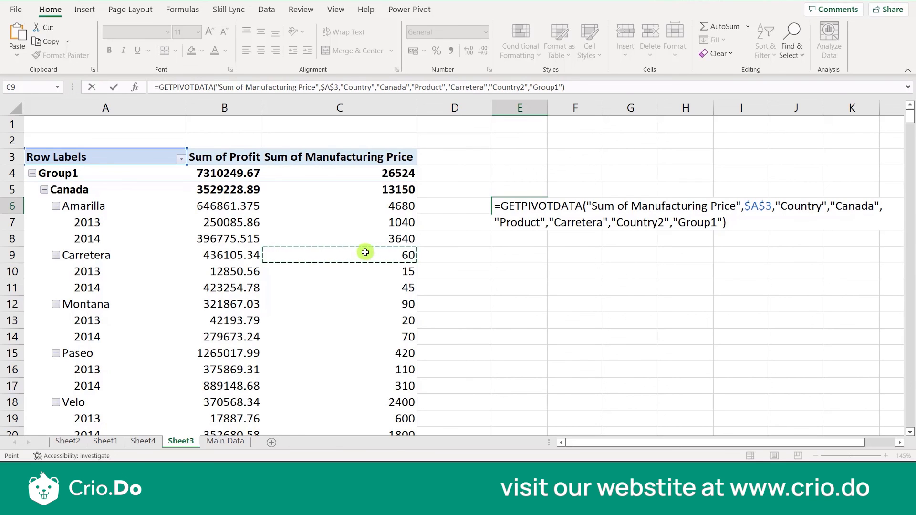
key(Escape)
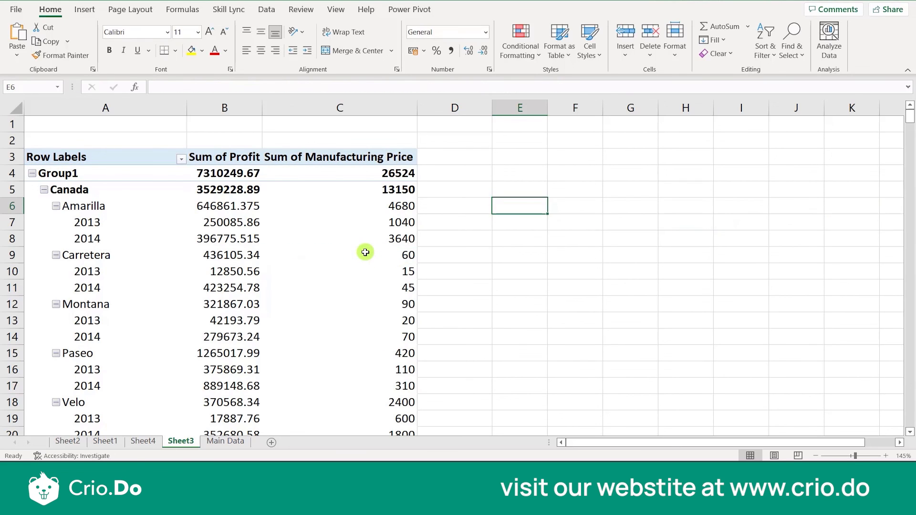
Review the pivot table's options, the Value Field Settings for Manufacturing Price, and the available calculated field and formula commands
click(365, 253)
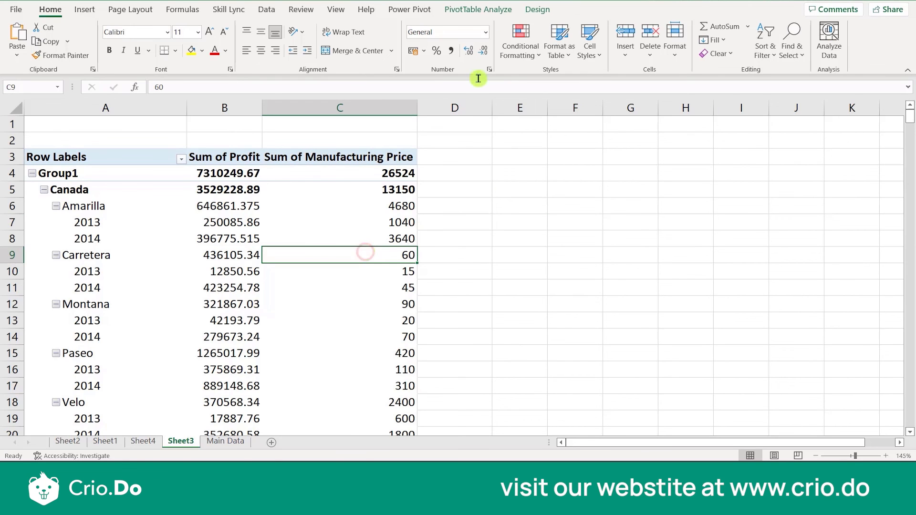
click(478, 14)
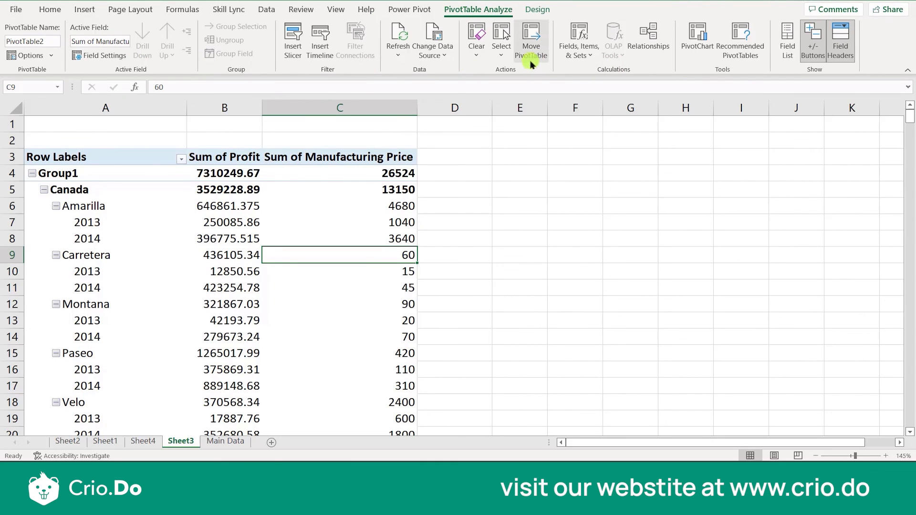
click(52, 55)
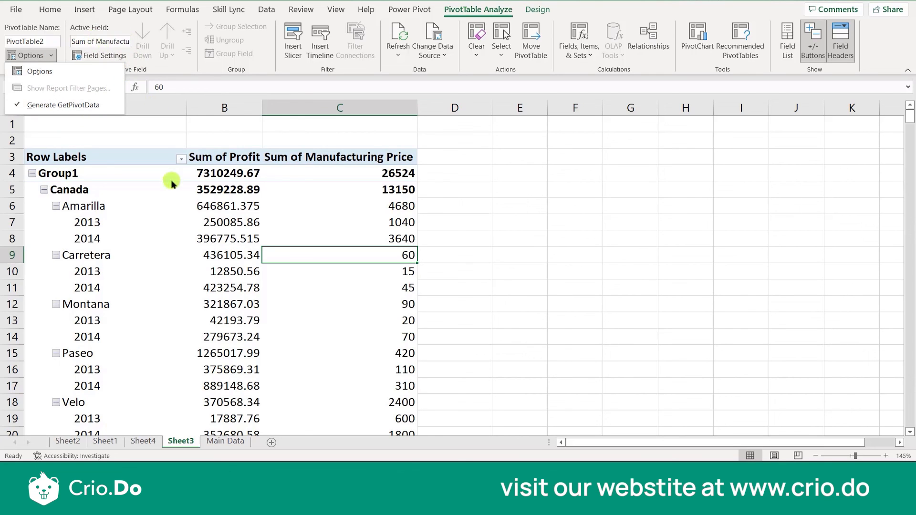
click(115, 56)
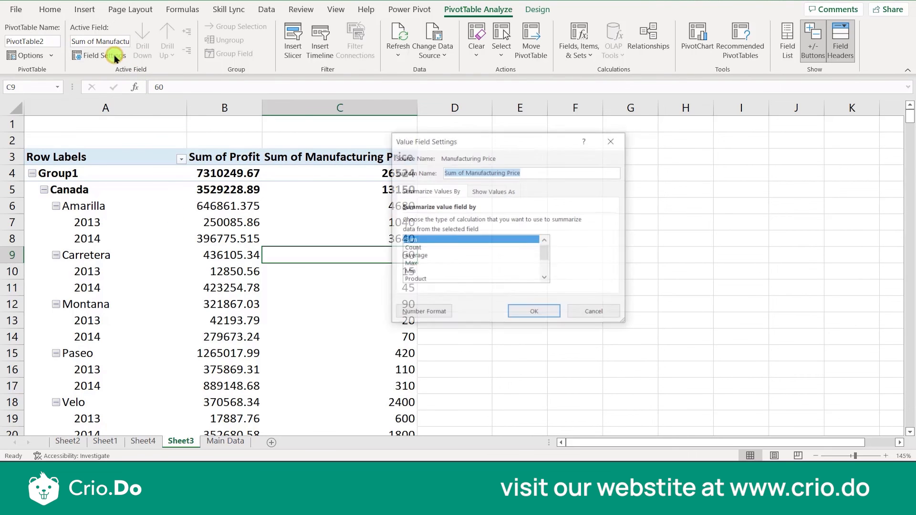
click(615, 145)
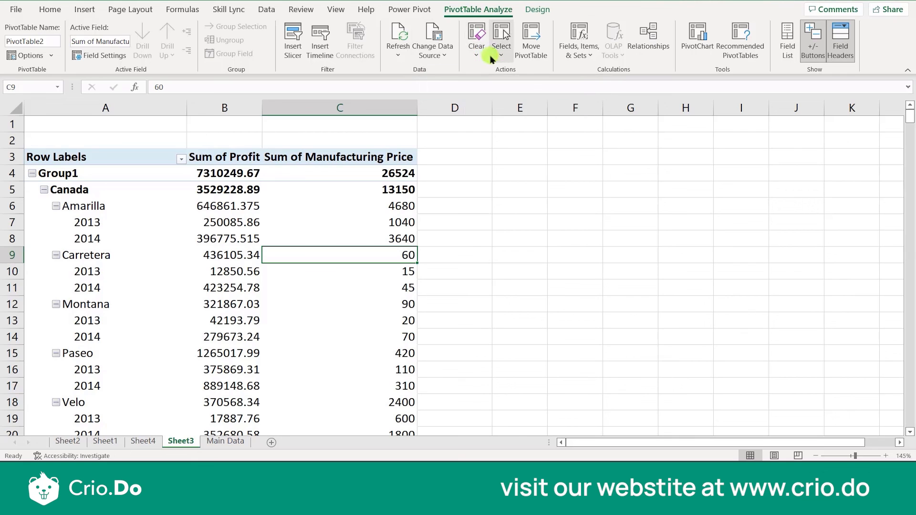
click(581, 59)
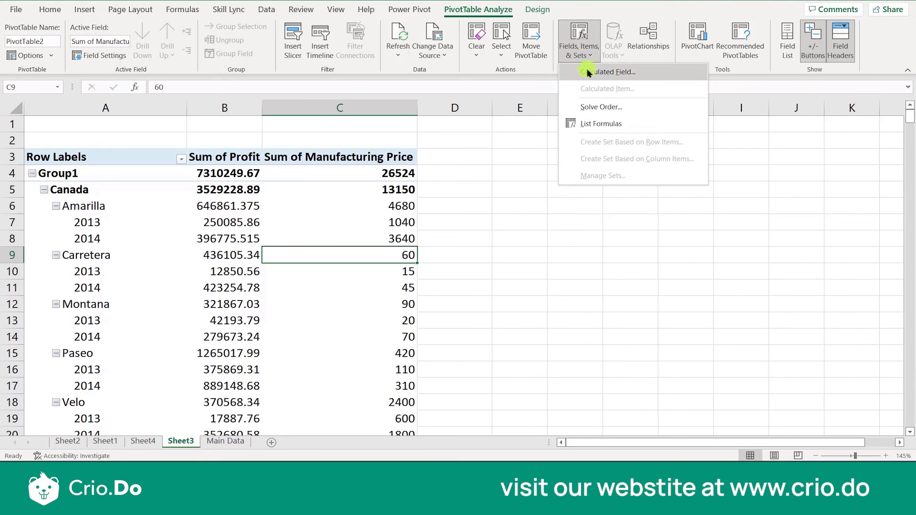
Insert a Clustered Column PivotChart based on the pivot table in Sheet3
click(697, 47)
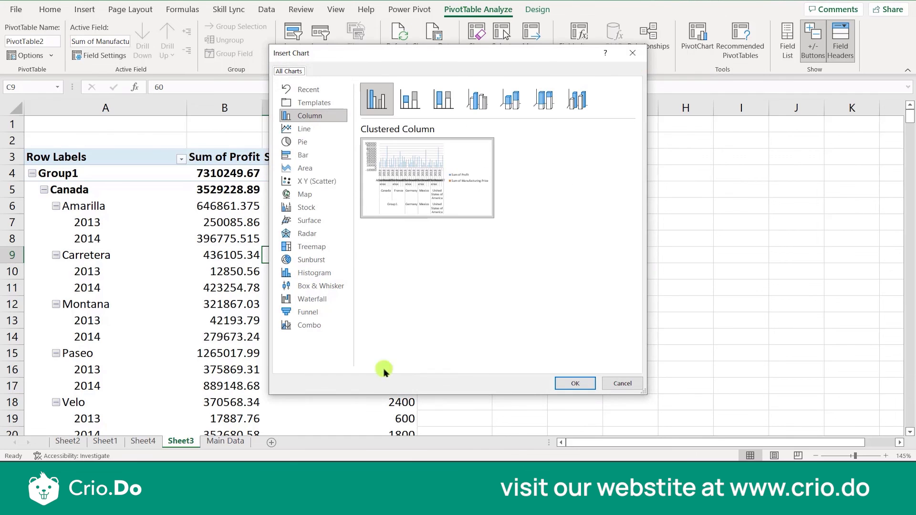
click(571, 382)
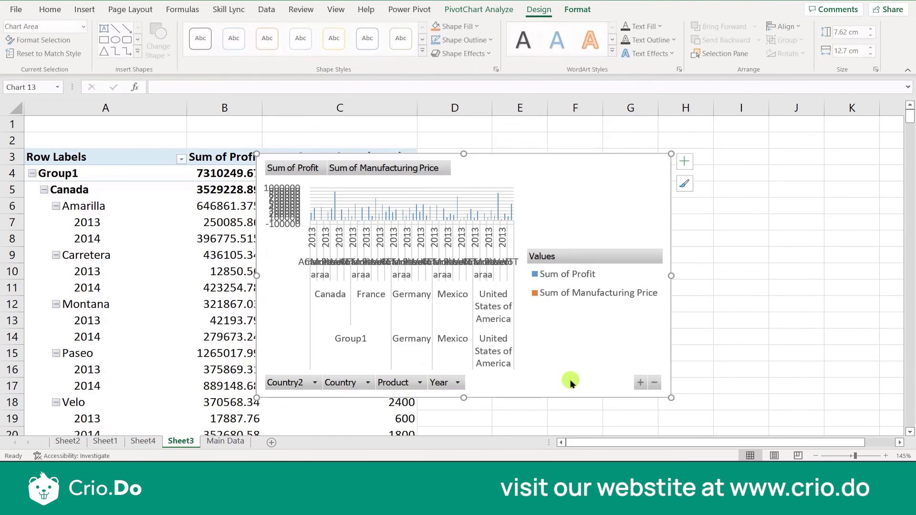
Check the file formats for saving the PivotChart as a picture, cancel the save, and delete the chart
right_click(549, 204)
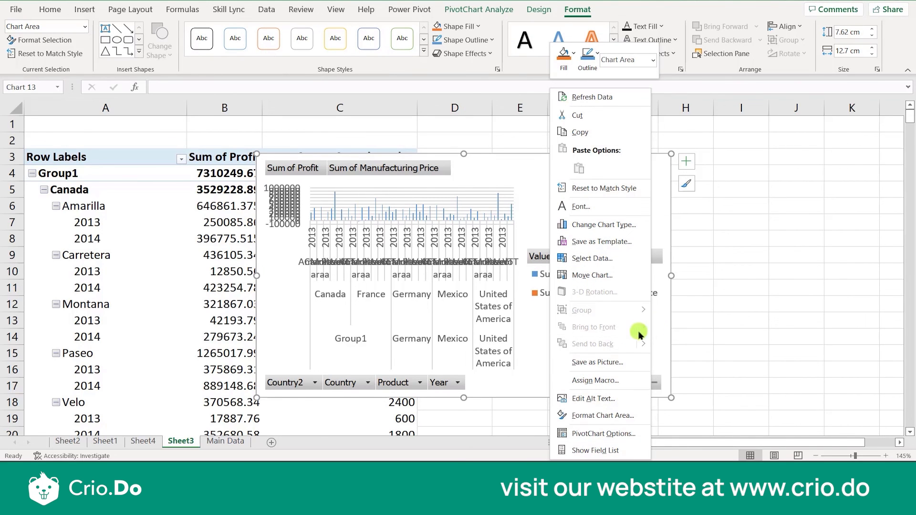
click(610, 362)
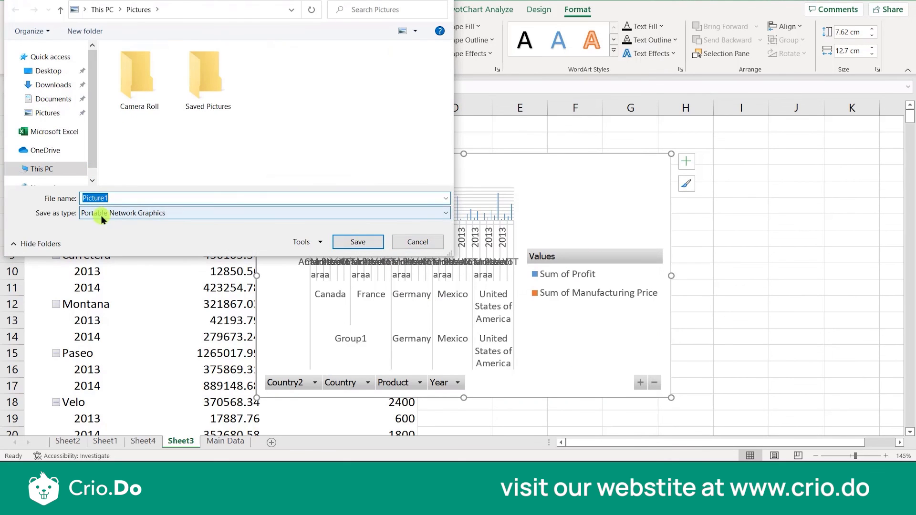
click(107, 218)
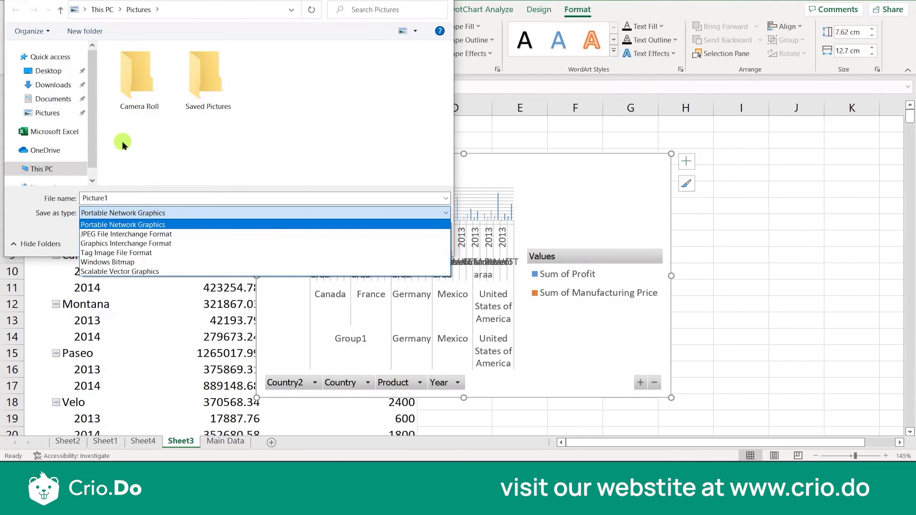
click(72, 198)
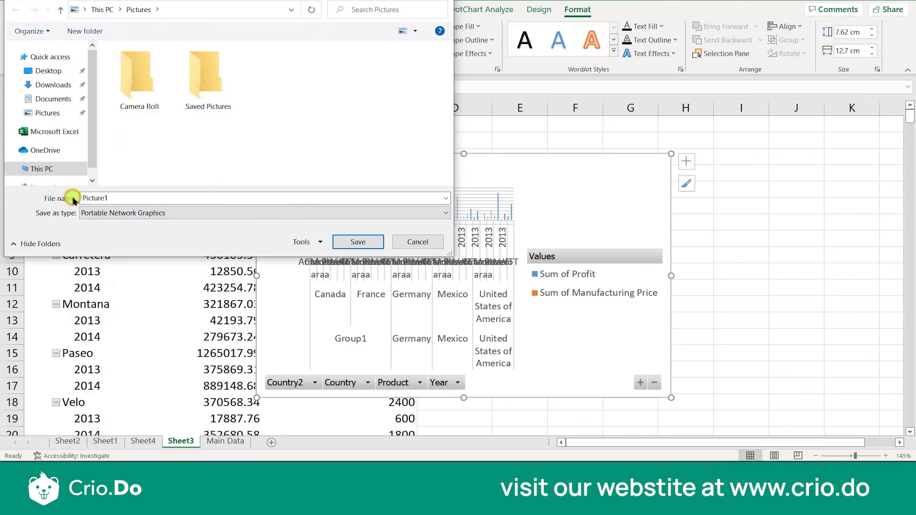
click(433, 248)
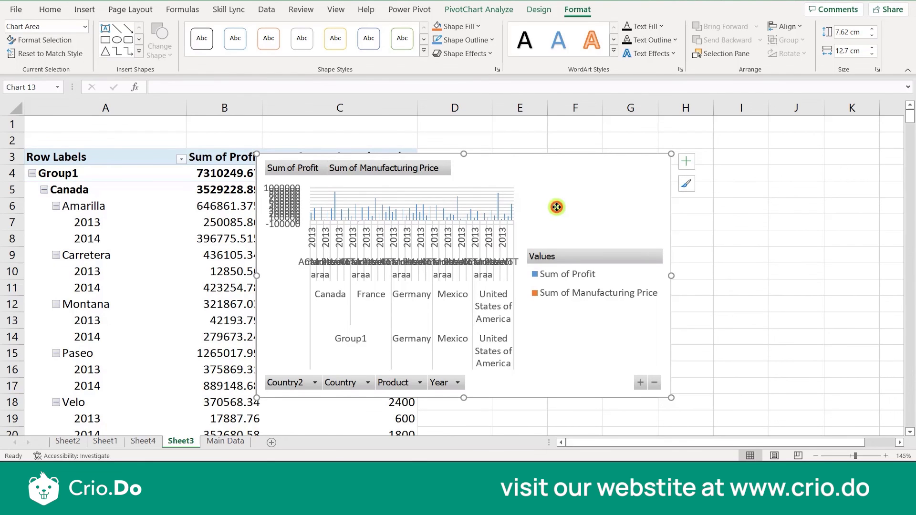
key(Delete)
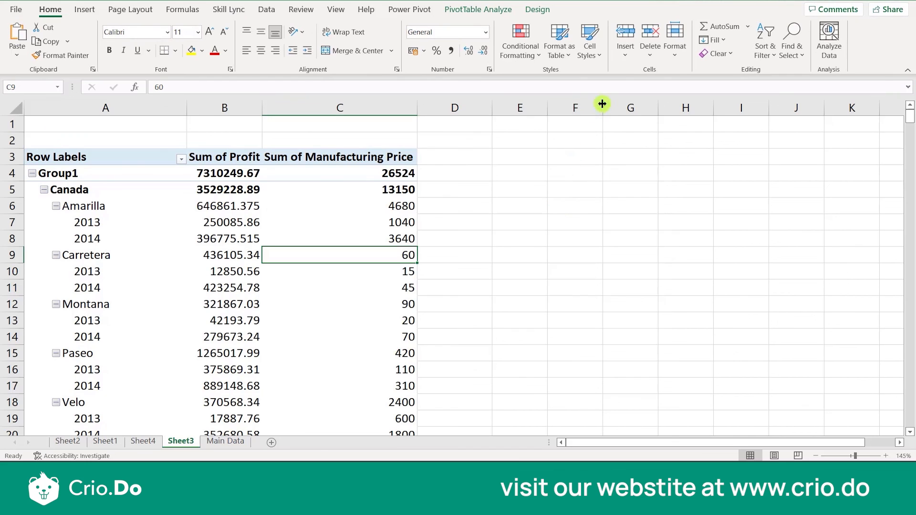
Replace the pivot table layout with the recommended Sum of Product by Country and select Germany's value in B6
click(480, 9)
click(737, 54)
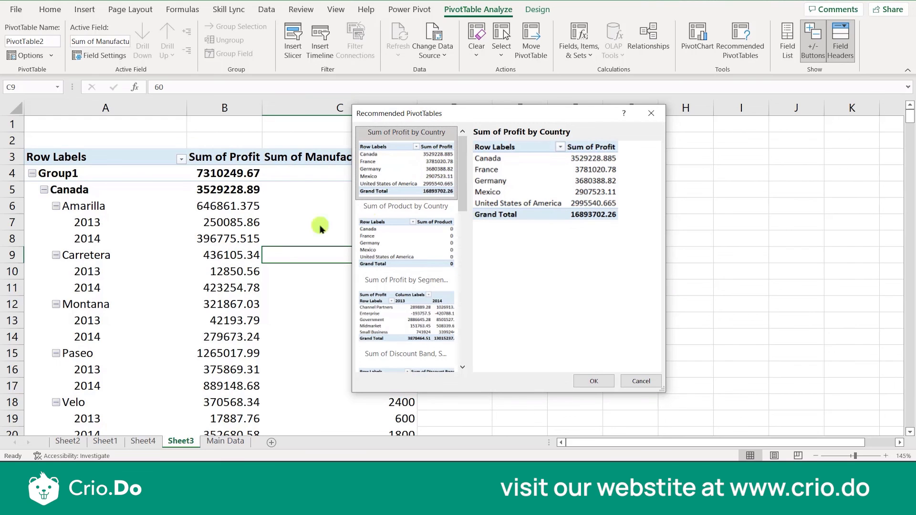
drag(467, 173, 463, 139)
double_click(420, 229)
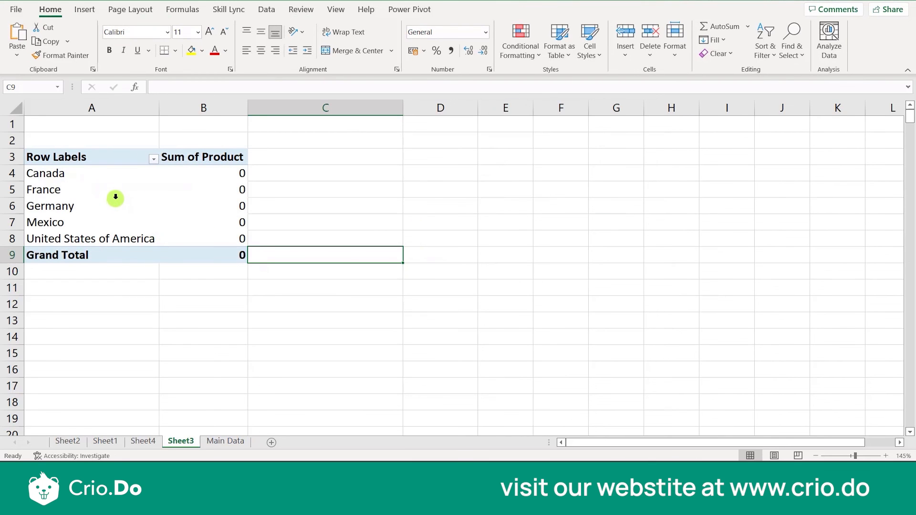
click(212, 207)
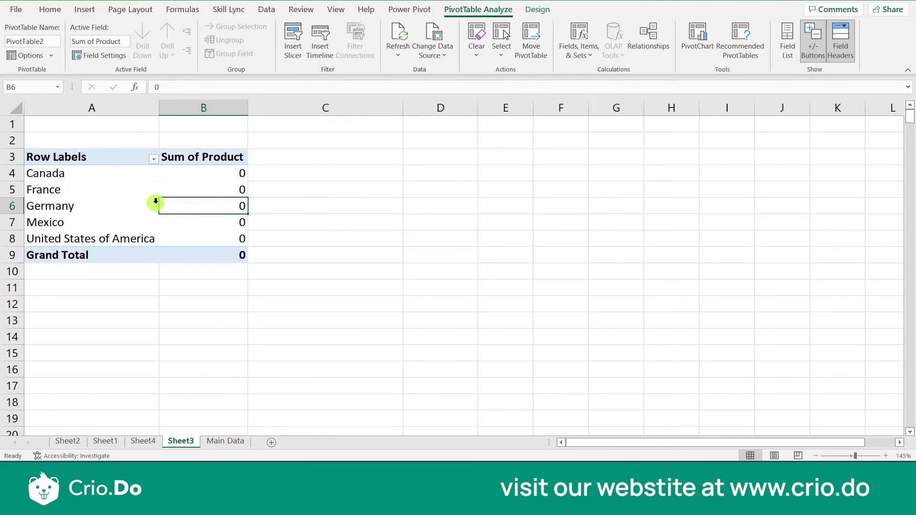